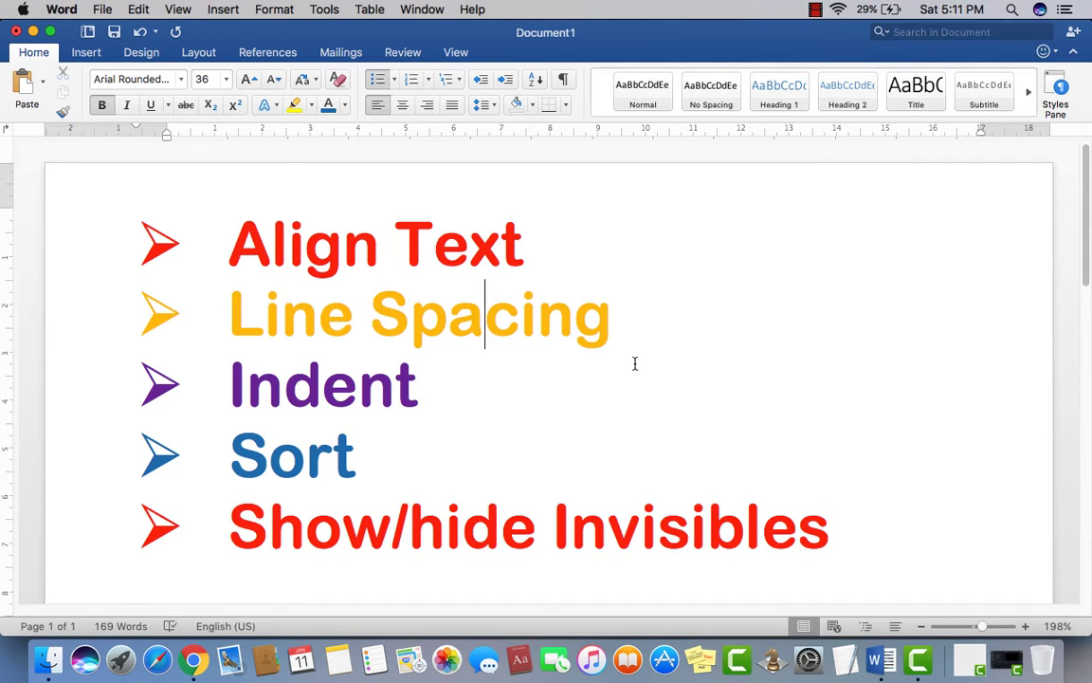
Delete all the sample text from MacBook Pro onward, keeping only the five-item coloured list.
{"action": "scroll", "coordinate": [635, 365], "scroll_direction": "down", "scroll_amount": 1}
{"action": "scroll", "coordinate": [635, 366], "scroll_direction": "up", "scroll_amount": 1}
{"action": "scroll", "coordinate": [373, 243], "scroll_direction": "down", "scroll_amount": 2}
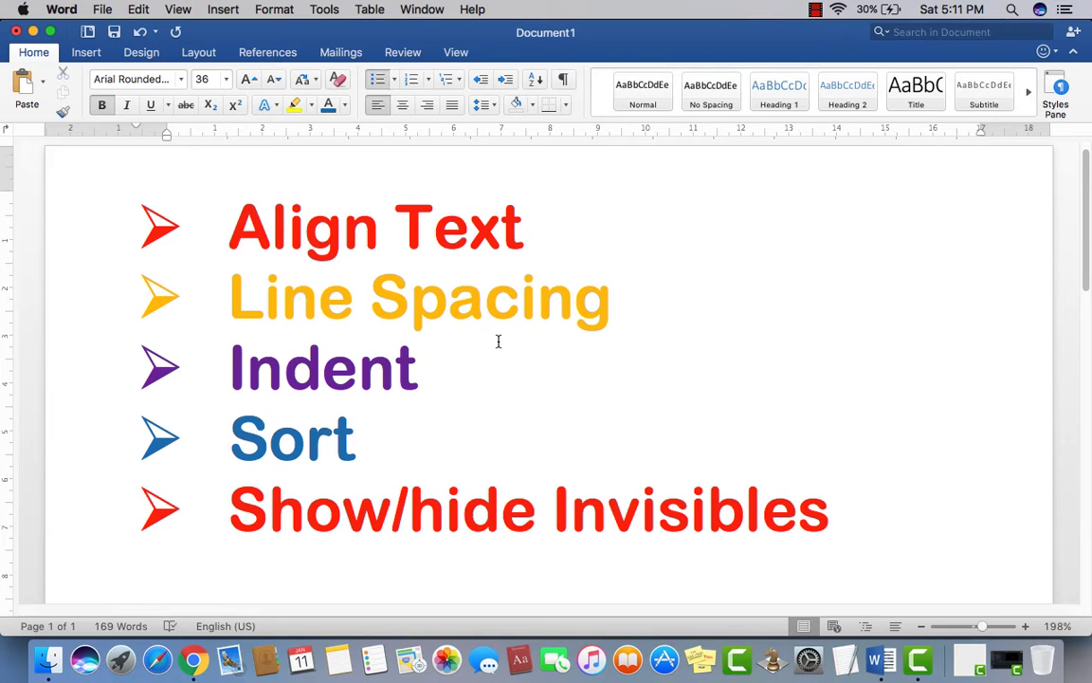
{"action": "scroll", "coordinate": [502, 322], "scroll_direction": "up", "scroll_amount": 1}
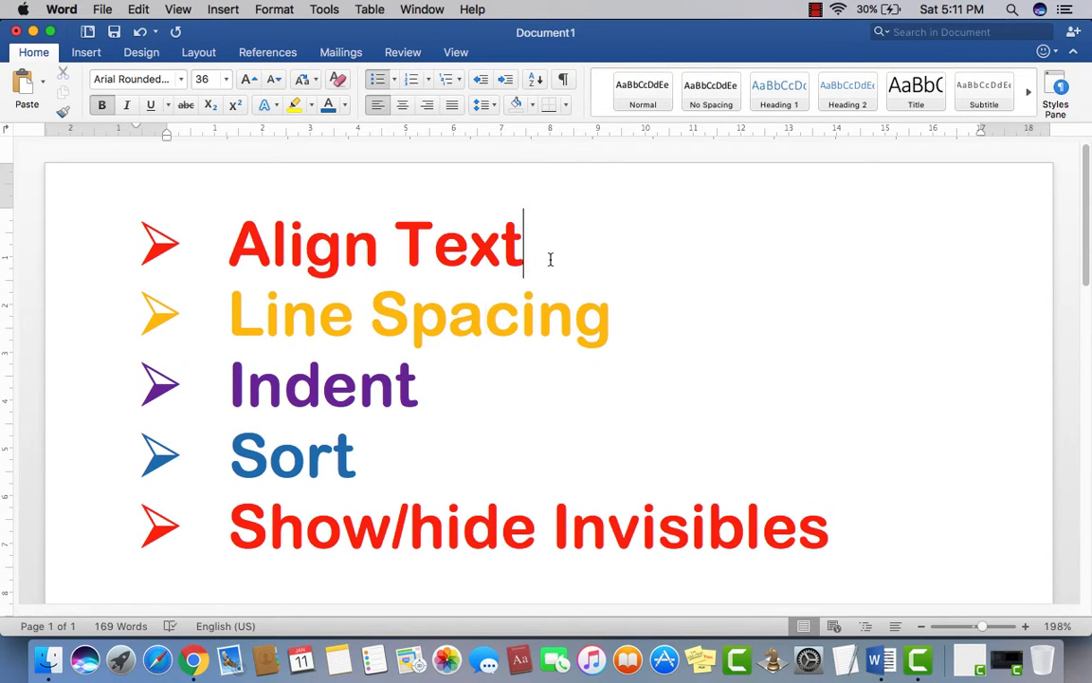
{"action": "left_click_drag", "start_coordinate": [549, 254], "coordinate": [216, 209]}
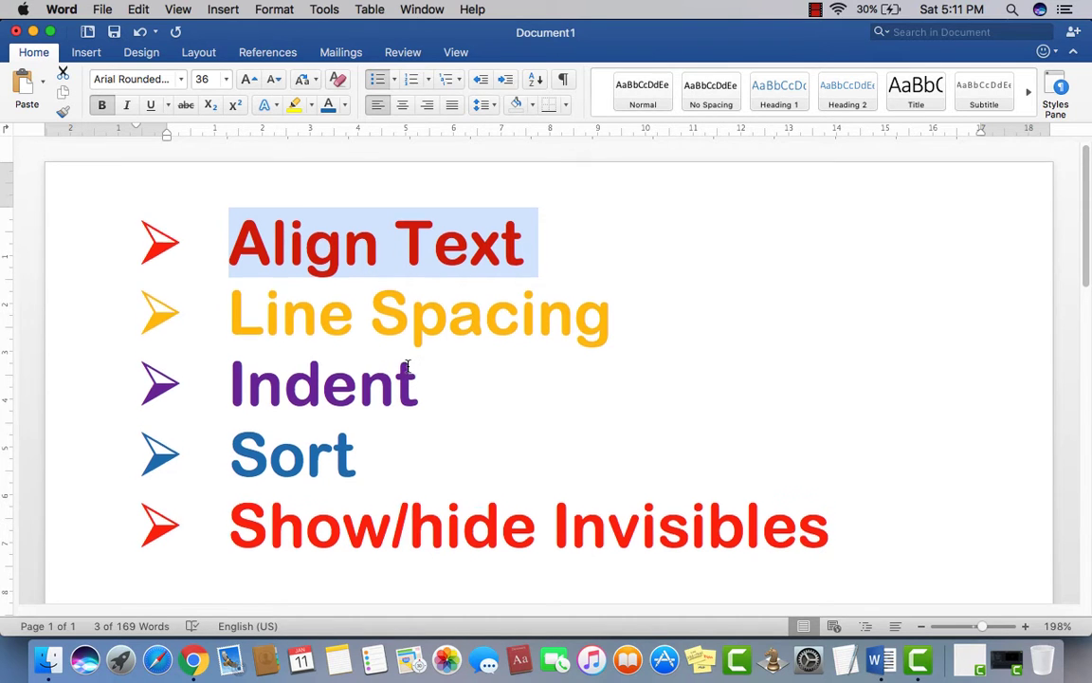
{"action": "scroll", "coordinate": [408, 366], "scroll_direction": "down", "scroll_amount": 2}
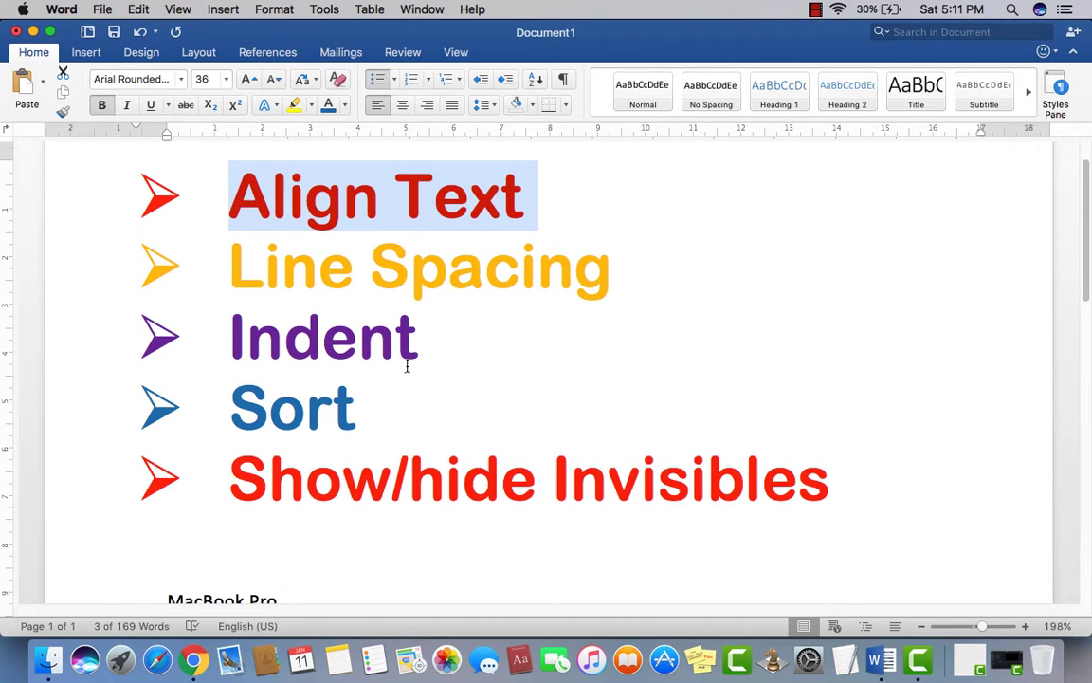
{"action": "scroll", "coordinate": [408, 366], "scroll_direction": "down", "scroll_amount": 1}
{"action": "scroll", "coordinate": [408, 366], "scroll_direction": "down", "scroll_amount": 3}
{"action": "scroll", "coordinate": [409, 378], "scroll_direction": "down", "scroll_amount": 1}
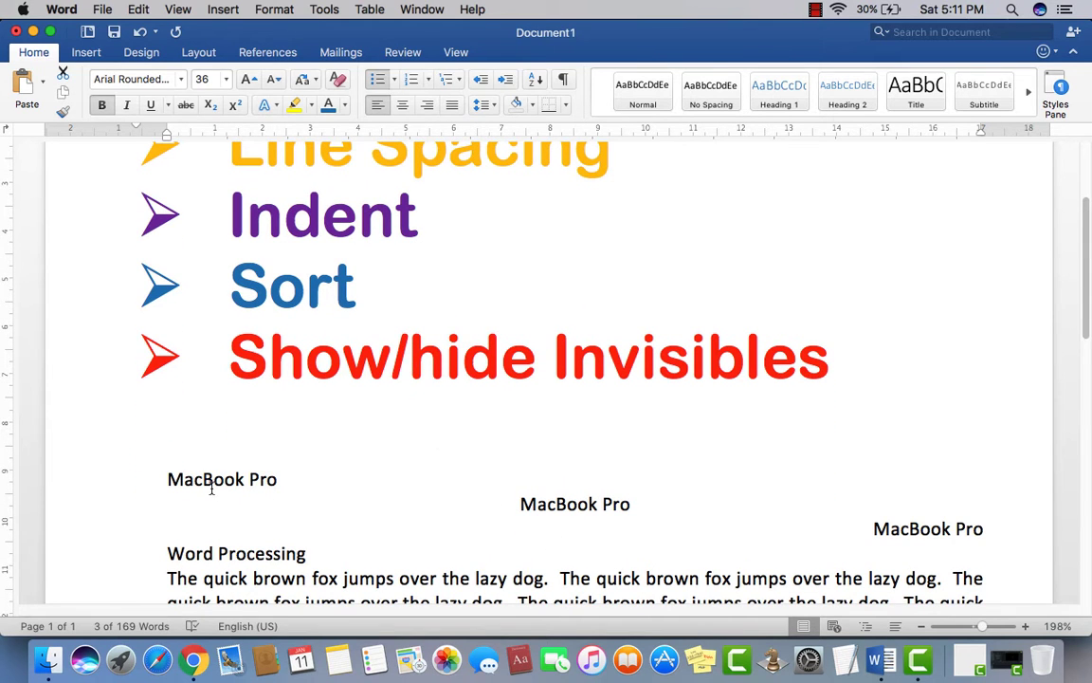
{"action": "scroll", "coordinate": [212, 488], "scroll_direction": "down", "scroll_amount": 2}
{"action": "left_click_drag", "start_coordinate": [169, 372], "coordinate": [444, 590]}
{"action": "key", "text": "BackSpace"}
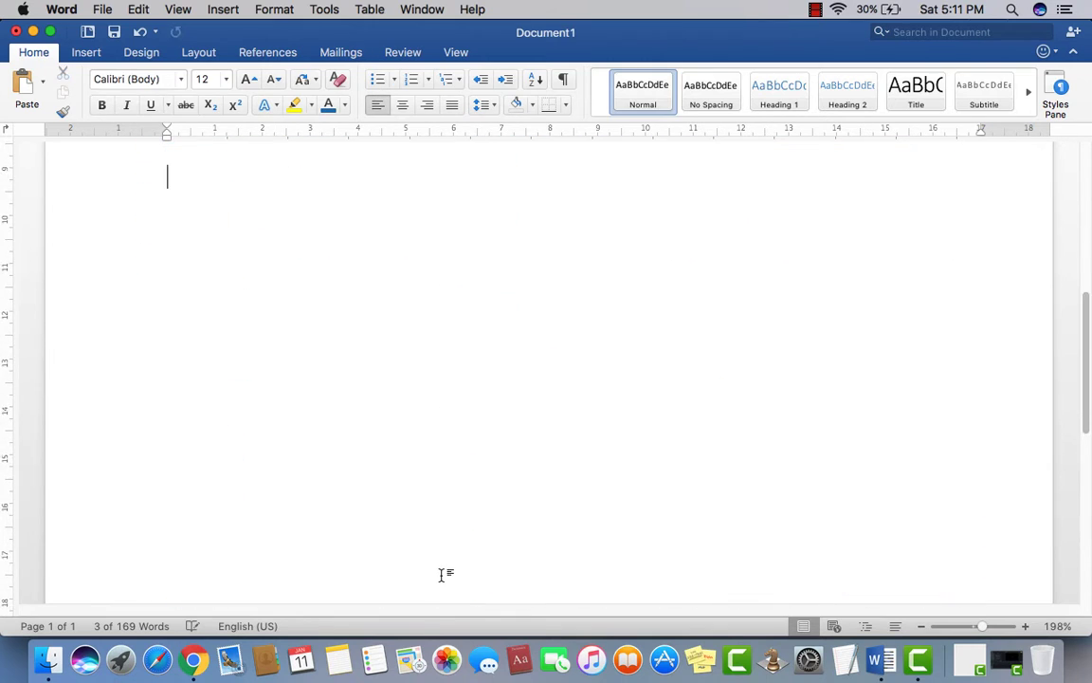
{"action": "scroll", "coordinate": [409, 471], "scroll_direction": "up", "scroll_amount": 10}
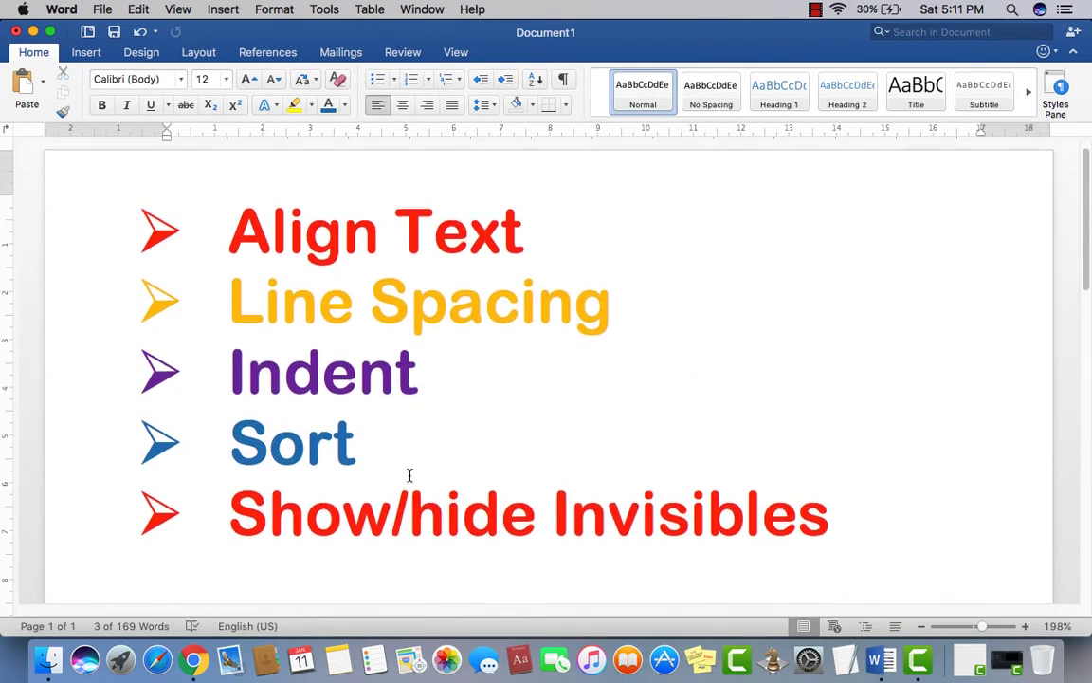
{"action": "scroll", "coordinate": [409, 474], "scroll_direction": "down", "scroll_amount": 3}
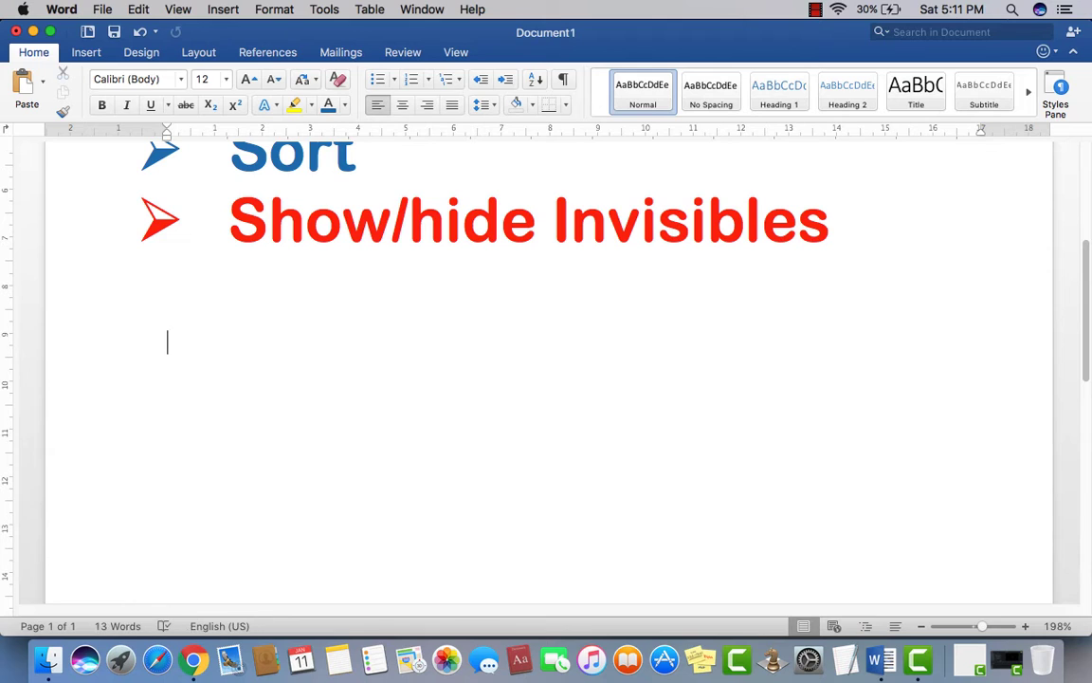
Add the line 'MS office word 2016' under the list, removing the tab gap and correcting Ms to MS.
{"action": "type", "text": "Ms office "}
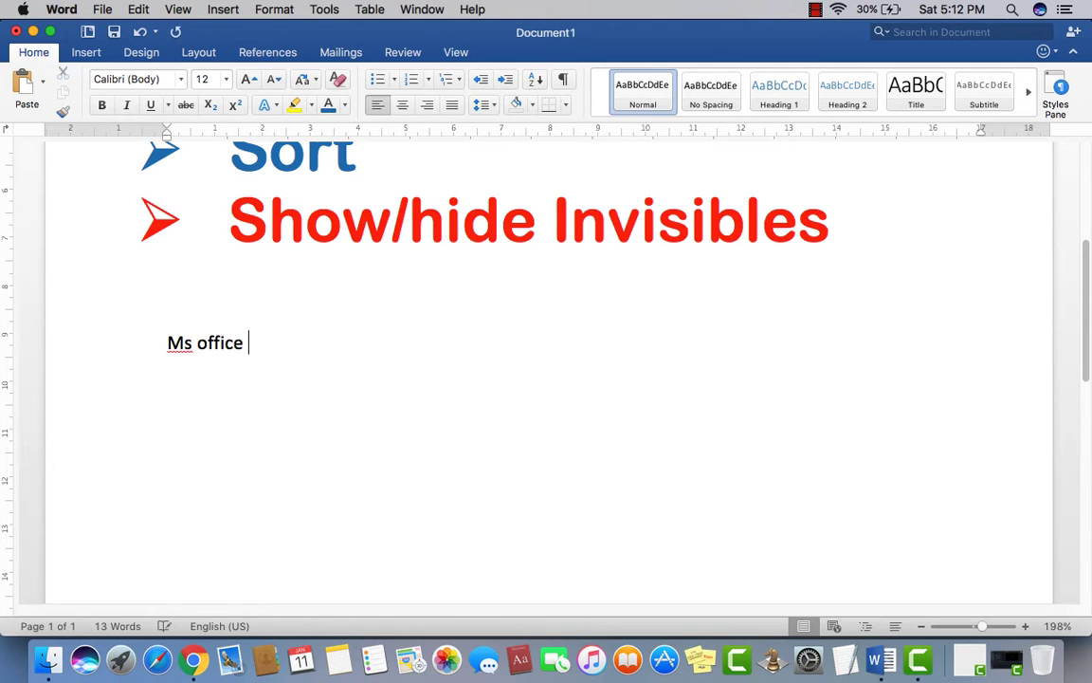
{"action": "type", "text": "wor"}
{"action": "type", "text": "d"}
{"action": "key", "text": "Tab"}
{"action": "key", "text": "Tab"}
{"action": "key", "text": "Tab"}
{"action": "type", "text": "20"}
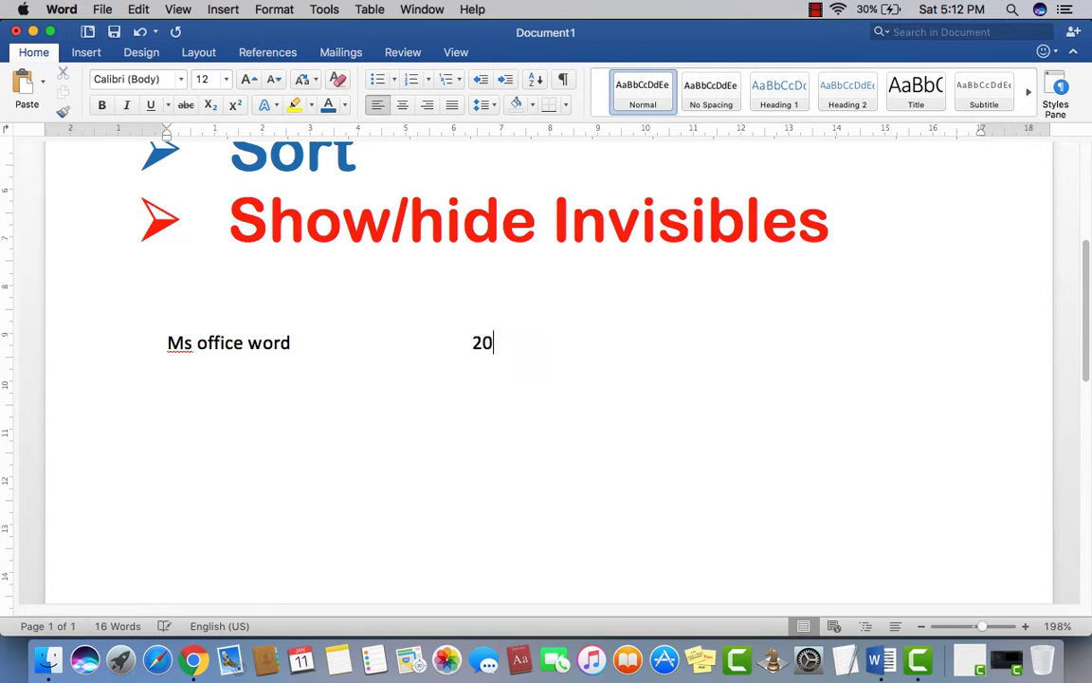
{"action": "type", "text": "16"}
{"action": "left_click", "coordinate": [472, 343]}
{"action": "key", "text": "BackSpace"}
{"action": "key", "text": "BackSpace"}
{"action": "key", "text": "BackSpace"}
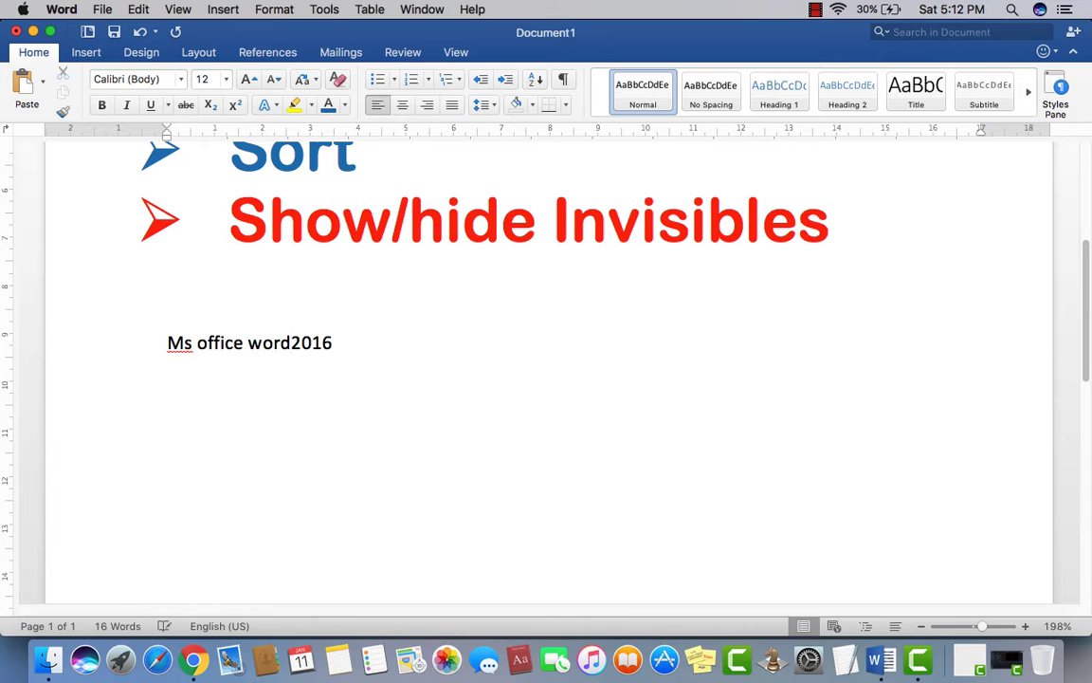
{"action": "right_click", "coordinate": [197, 349]}
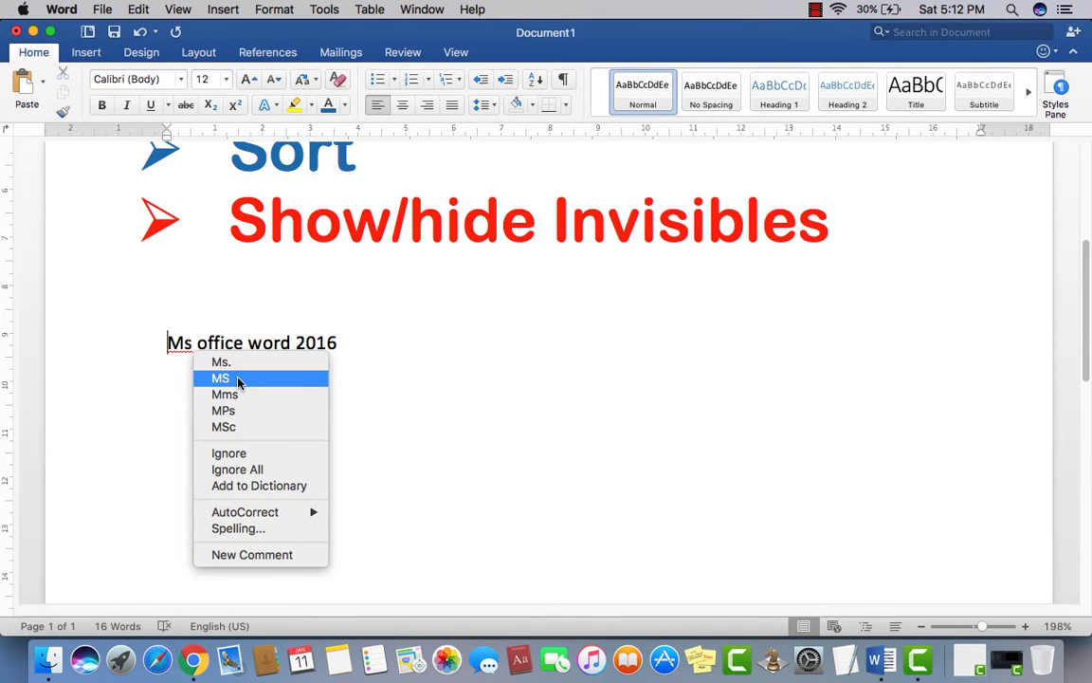
{"action": "left_click", "coordinate": [303, 379]}
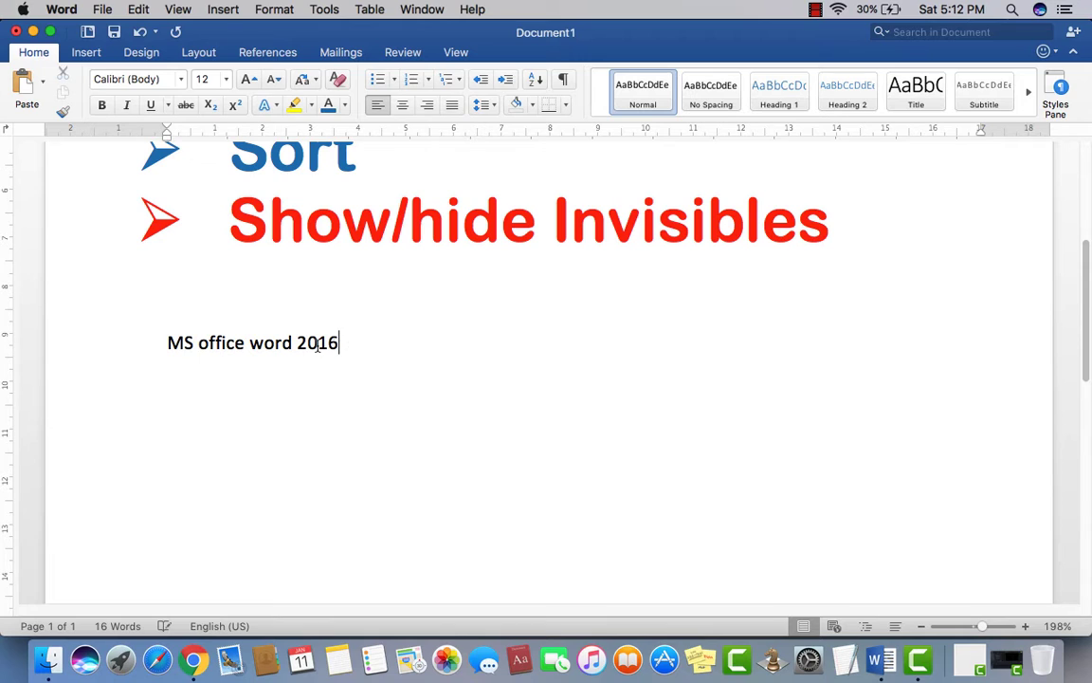
{"action": "left_click_drag", "start_coordinate": [318, 345], "coordinate": [166, 342]}
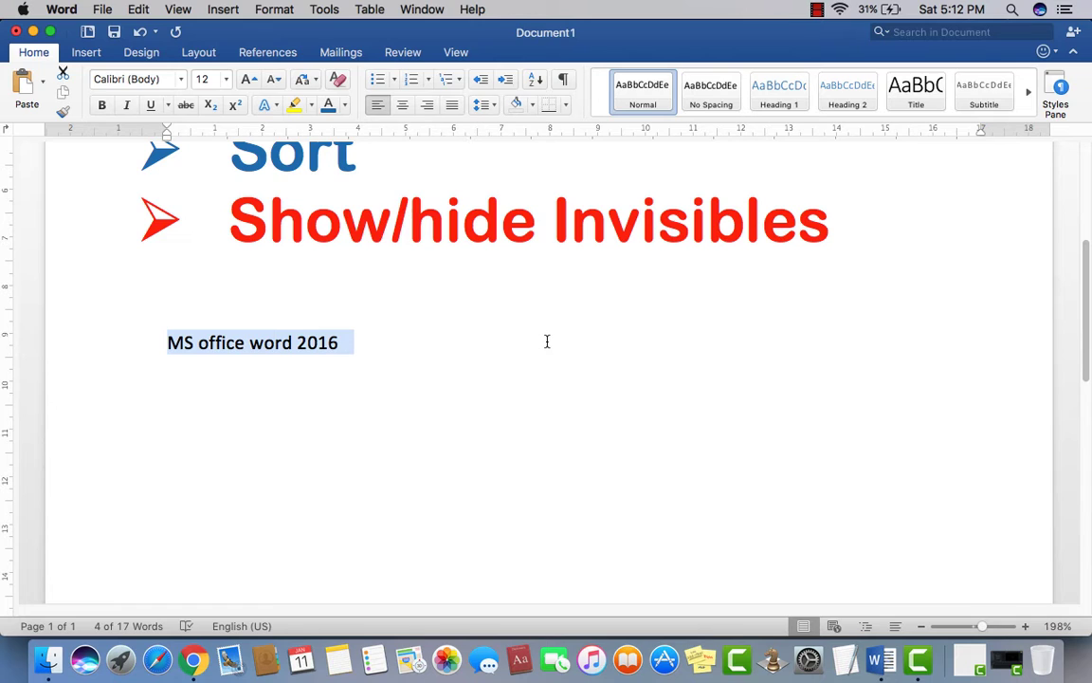
{"action": "left_click", "coordinate": [381, 380]}
{"action": "left_click", "coordinate": [163, 343]}
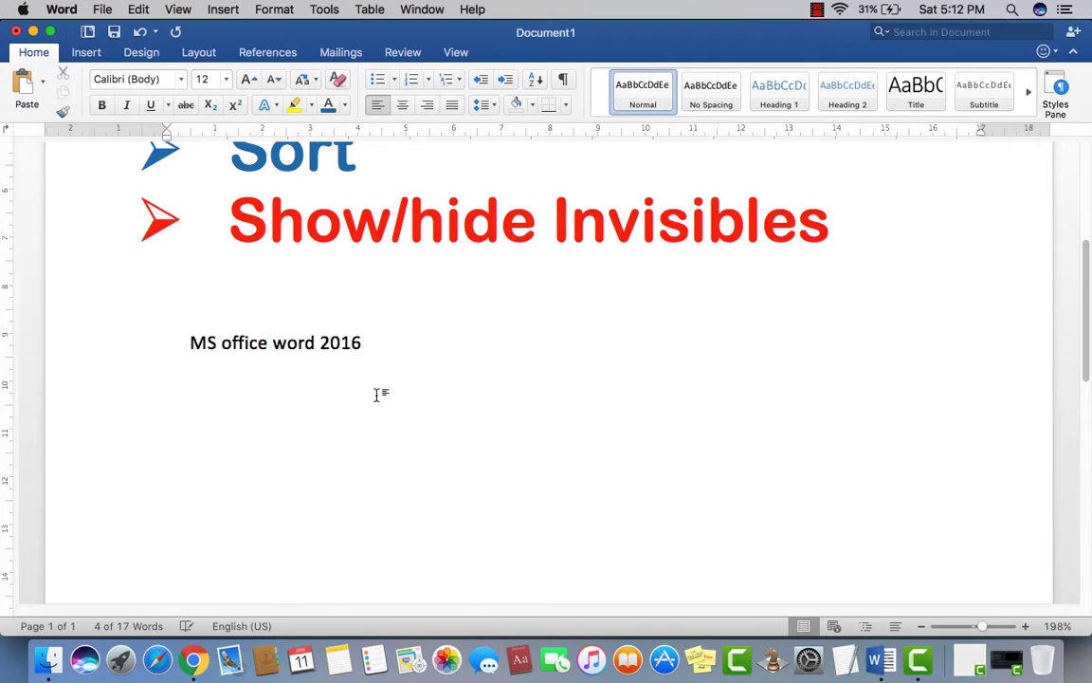
{"action": "key", "text": "BackSpace"}
{"action": "key", "text": "BackSpace"}
{"action": "key", "text": "BackSpace"}
{"action": "key", "text": "BackSpace"}
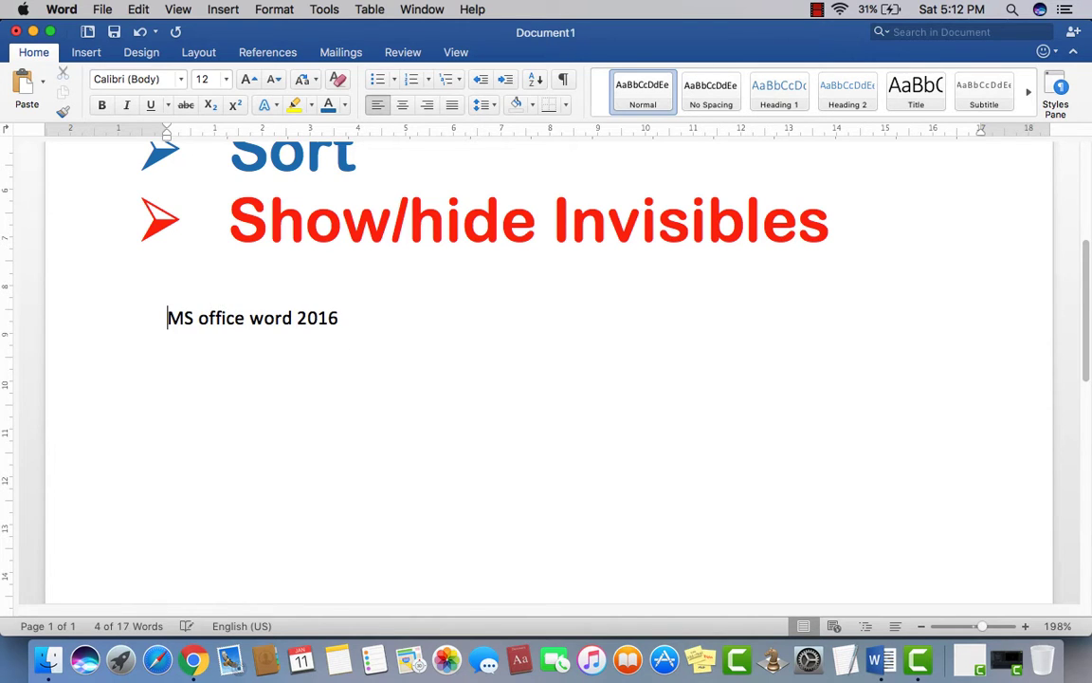
{"action": "key", "text": "Return"}
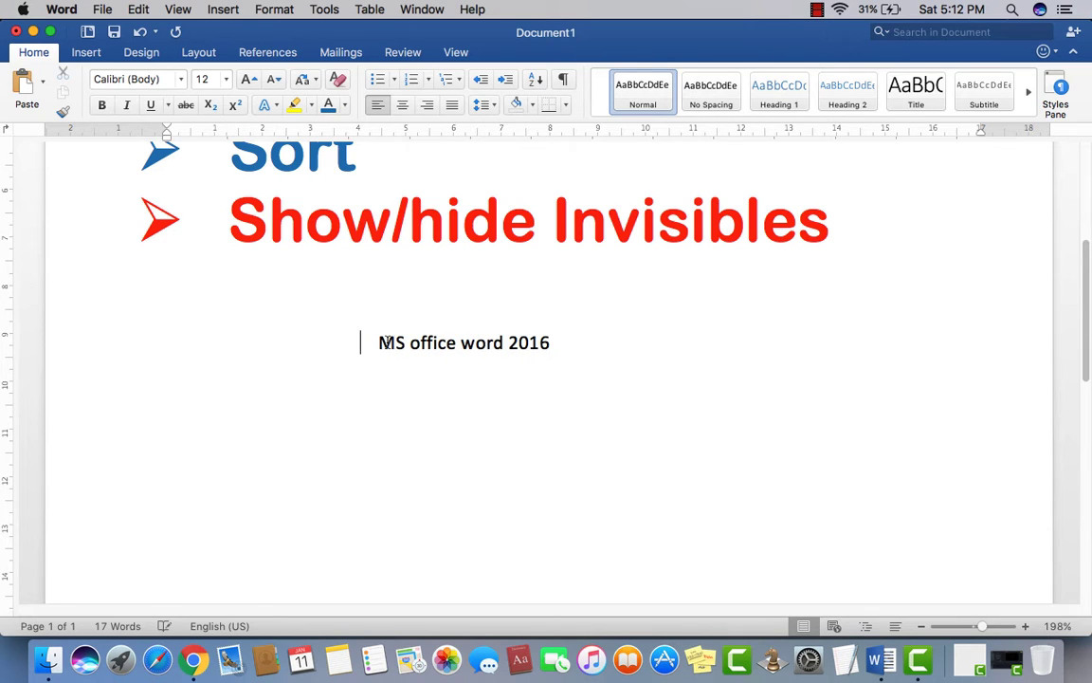
{"action": "key", "text": "End"}
{"action": "left_click", "coordinate": [102, 338]}
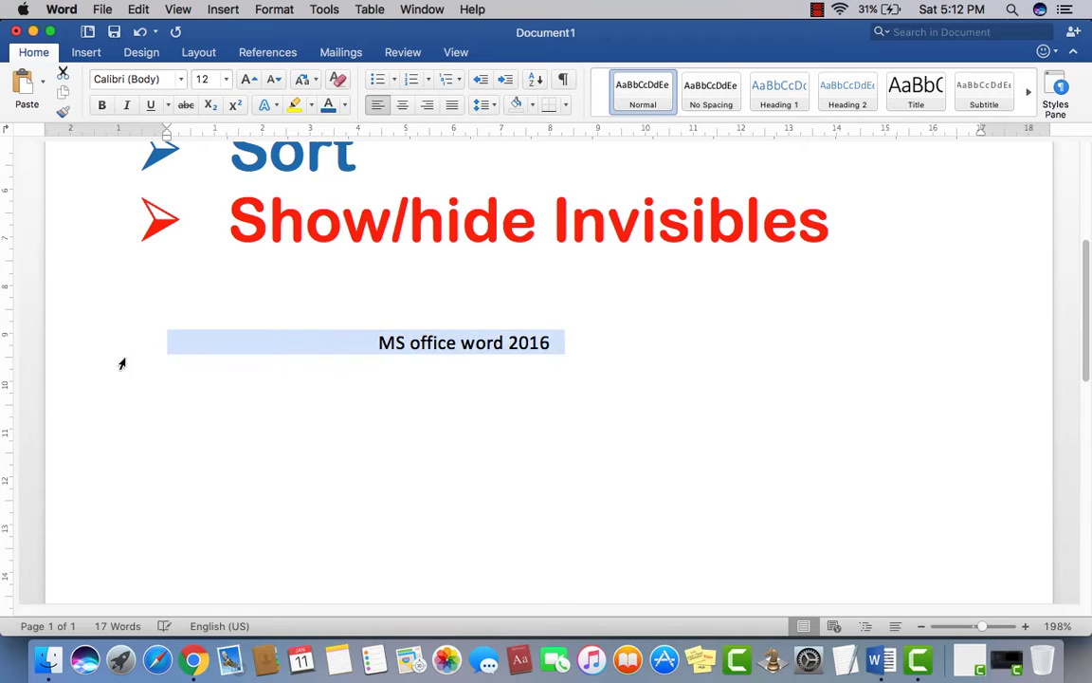
{"action": "left_click", "coordinate": [320, 342]}
{"action": "left_click_drag", "start_coordinate": [376, 343], "coordinate": [124, 338]}
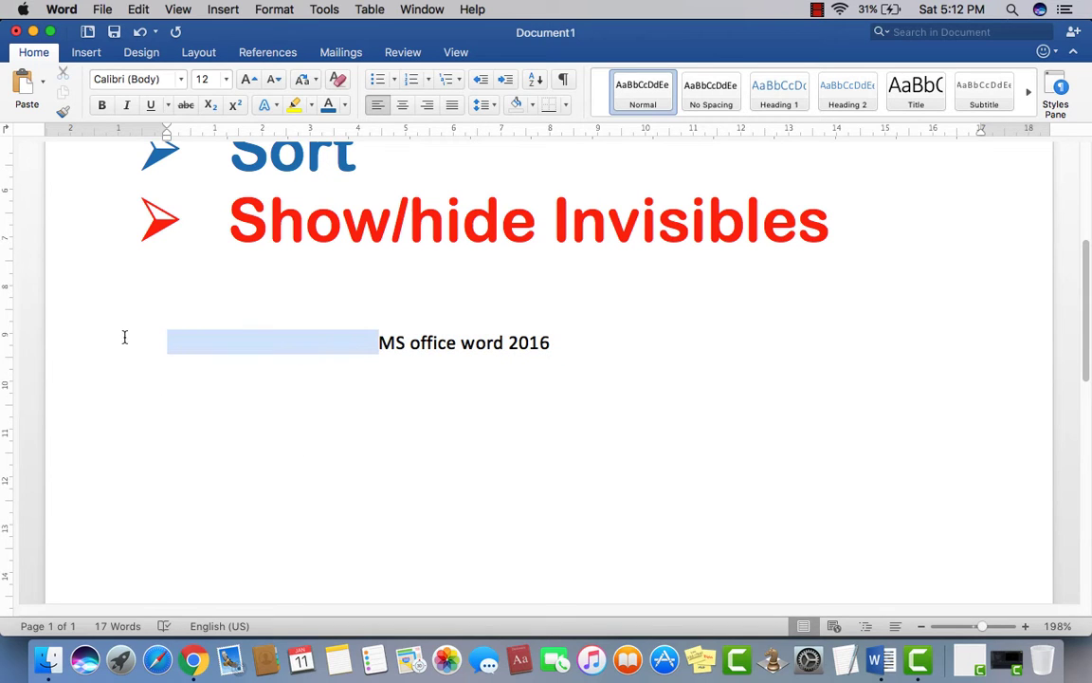
{"action": "key", "text": "BackSpace"}
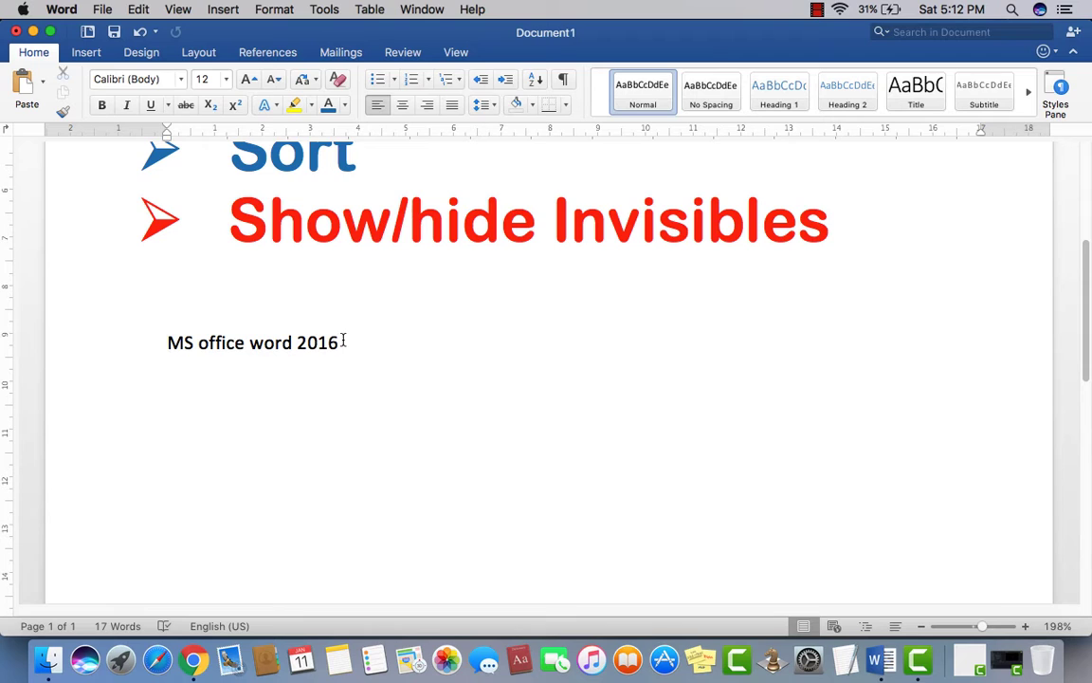
{"action": "left_click_drag", "start_coordinate": [345, 341], "coordinate": [146, 341]}
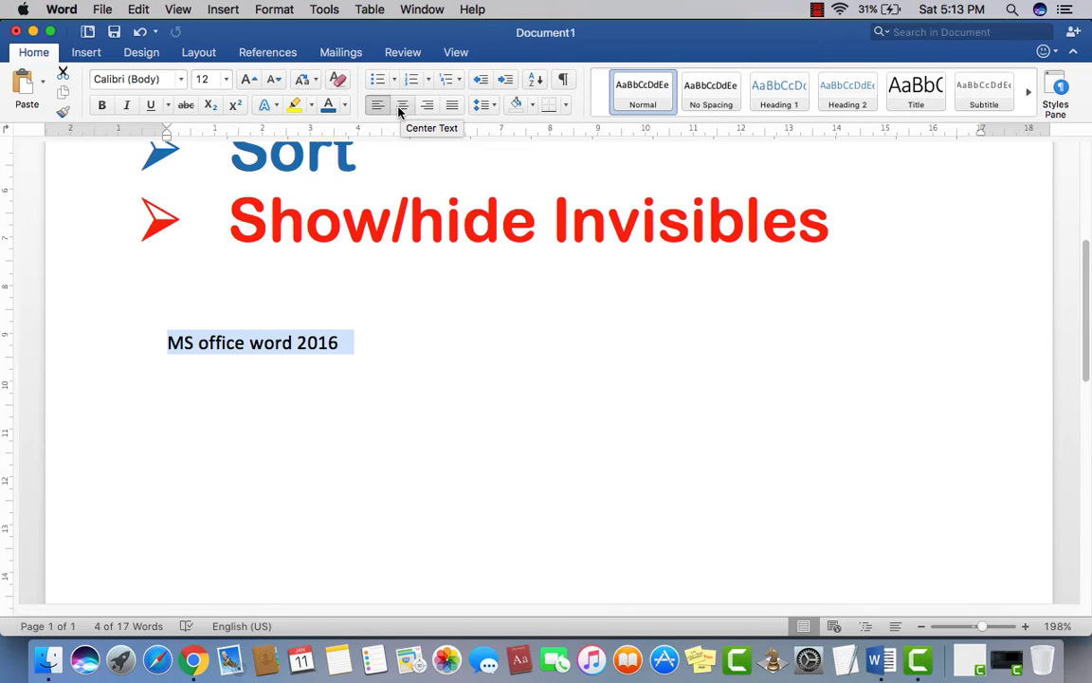
Cycle the MS office word 2016 line through centre and right alignment, ending left-aligned.
{"action": "left_click", "coordinate": [399, 108]}
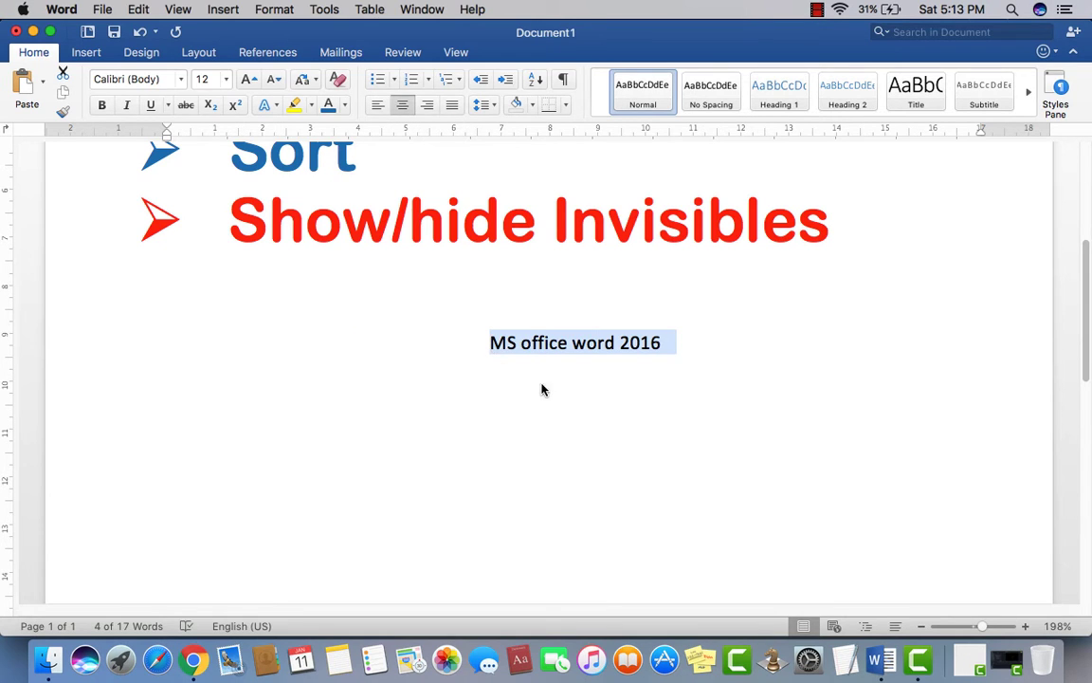
{"action": "mouse_move", "coordinate": [704, 334]}
{"action": "left_mouse_down"}
{"action": "mouse_move", "coordinate": [499, 383]}
{"action": "mouse_move", "coordinate": [429, 378]}
{"action": "left_mouse_up"}
{"action": "left_click", "coordinate": [606, 392]}
{"action": "left_click_drag", "start_coordinate": [680, 349], "coordinate": [497, 343]}
{"action": "left_click", "coordinate": [428, 106]}
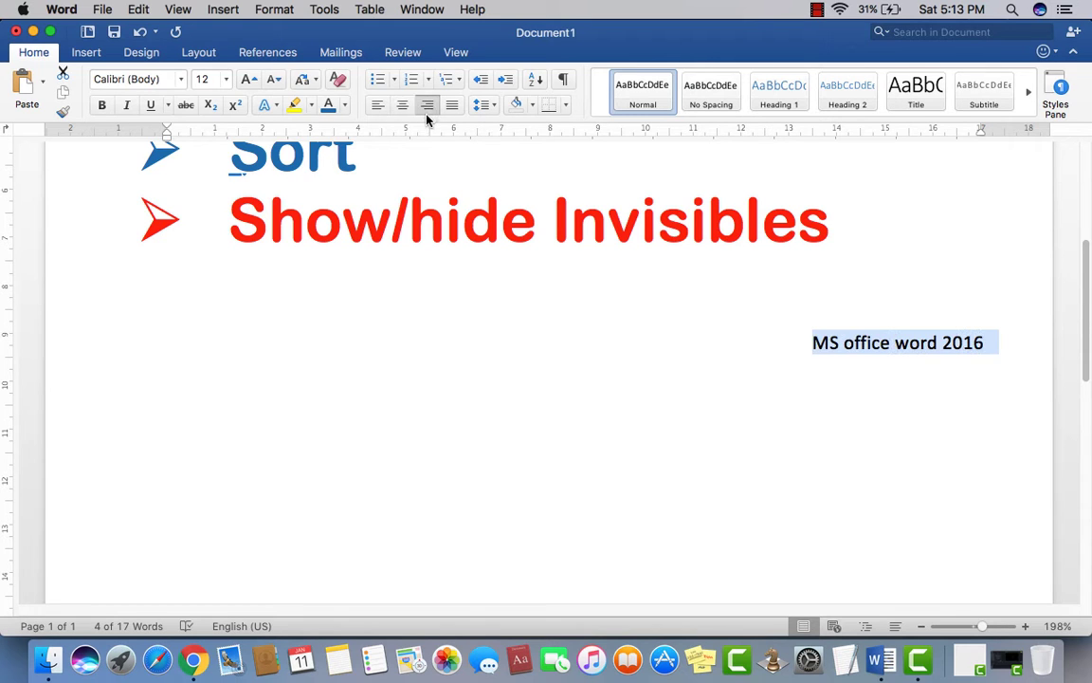
{"action": "left_click", "coordinate": [403, 106]}
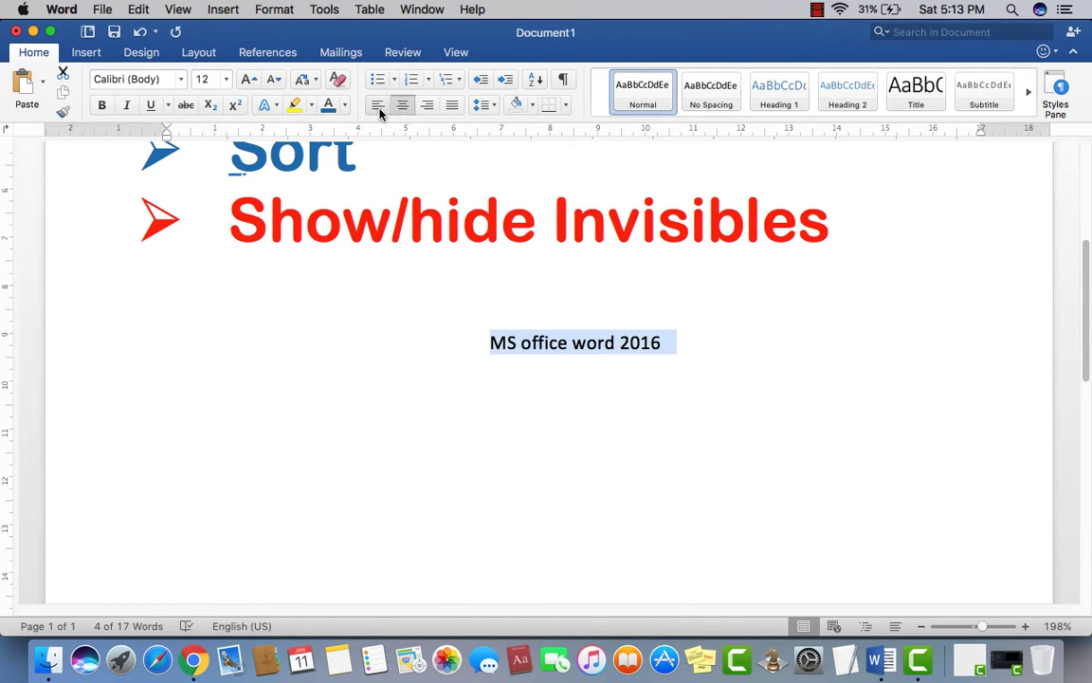
{"action": "left_click", "coordinate": [378, 106]}
Select the whole MS office word 2016 line and copy it.
{"action": "left_click", "coordinate": [323, 420]}
{"action": "left_click_drag", "start_coordinate": [351, 343], "coordinate": [185, 337]}
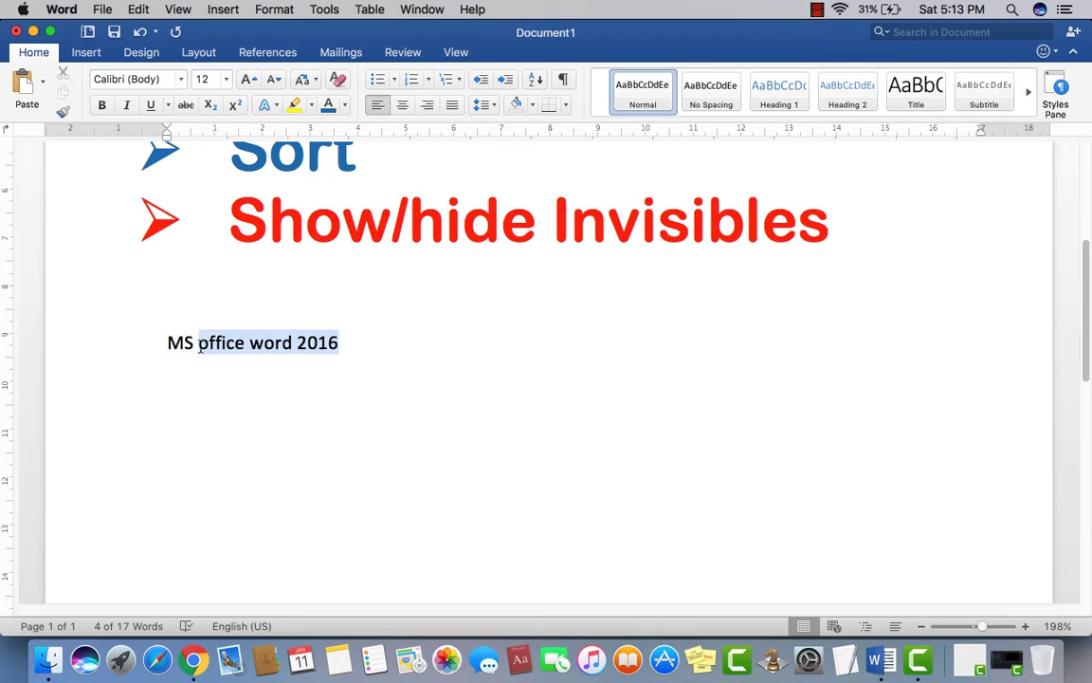
{"action": "left_click", "coordinate": [274, 377]}
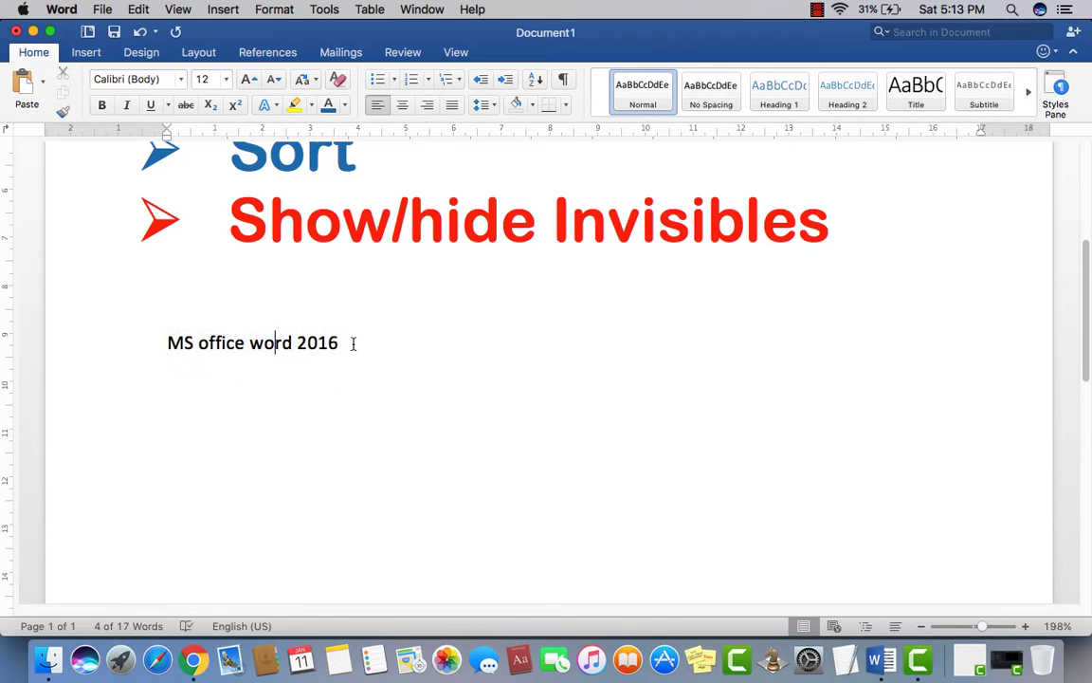
{"action": "left_click_drag", "start_coordinate": [354, 343], "coordinate": [166, 342]}
{"action": "left_click", "coordinate": [64, 95]}
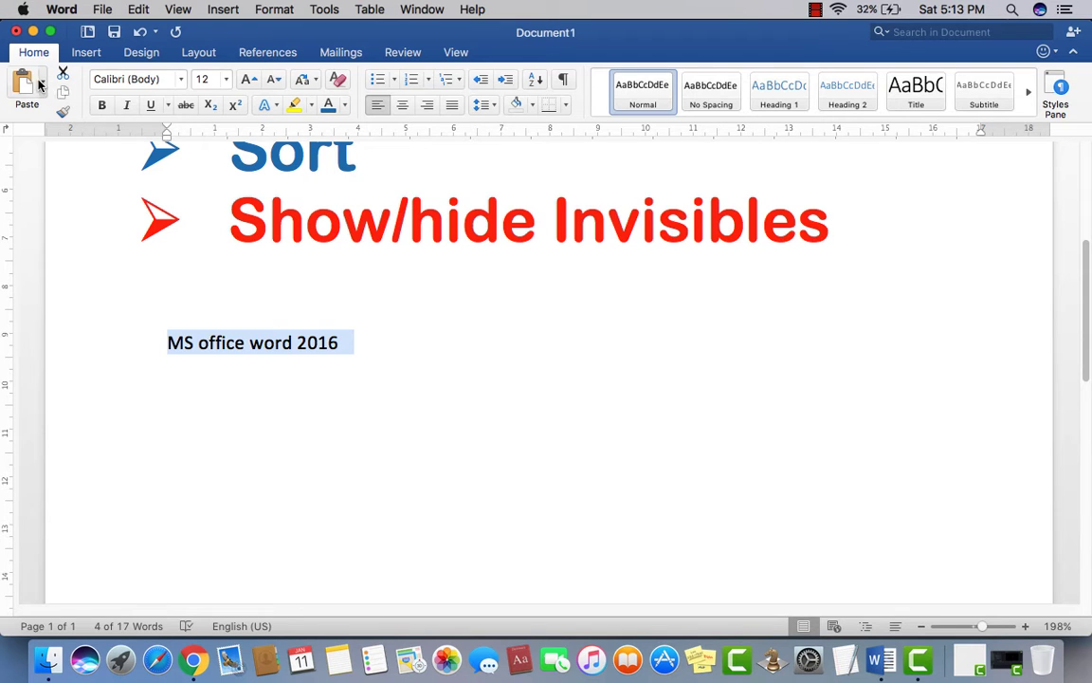
Paste the copied line so three MS office word 2016 lines appear, then pick out the second.
{"action": "left_click", "coordinate": [24, 85]}
{"action": "left_click", "coordinate": [24, 86]}
{"action": "left_click", "coordinate": [24, 86]}
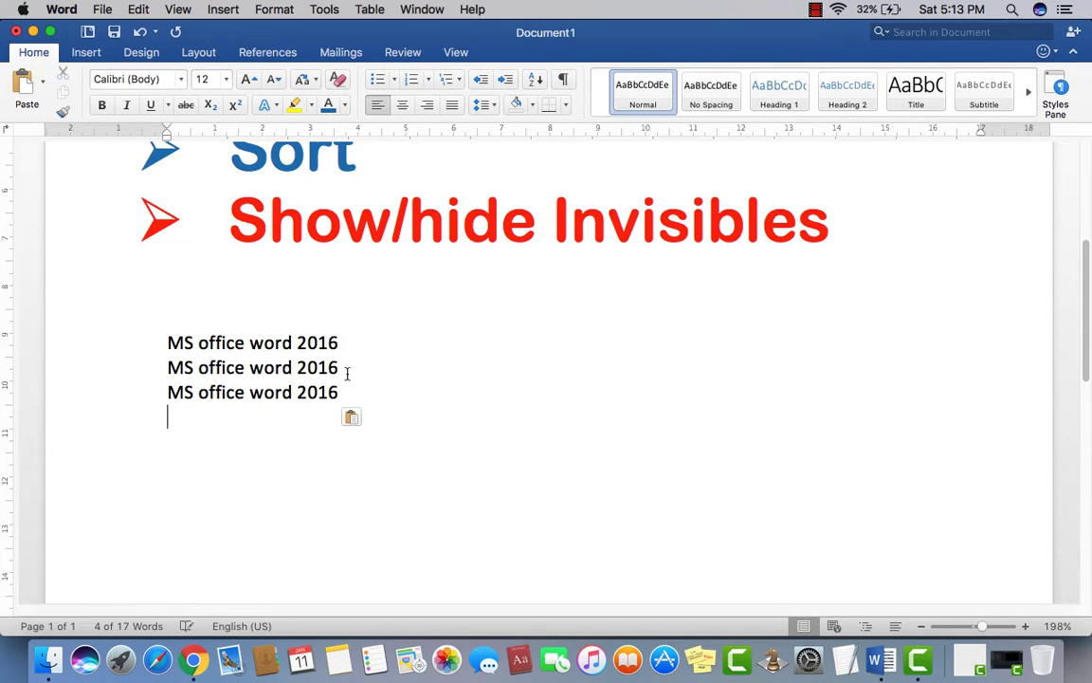
{"action": "left_click_drag", "start_coordinate": [351, 370], "coordinate": [160, 366]}
{"action": "left_click", "coordinate": [298, 424]}
{"action": "left_click_drag", "start_coordinate": [341, 368], "coordinate": [164, 368]}
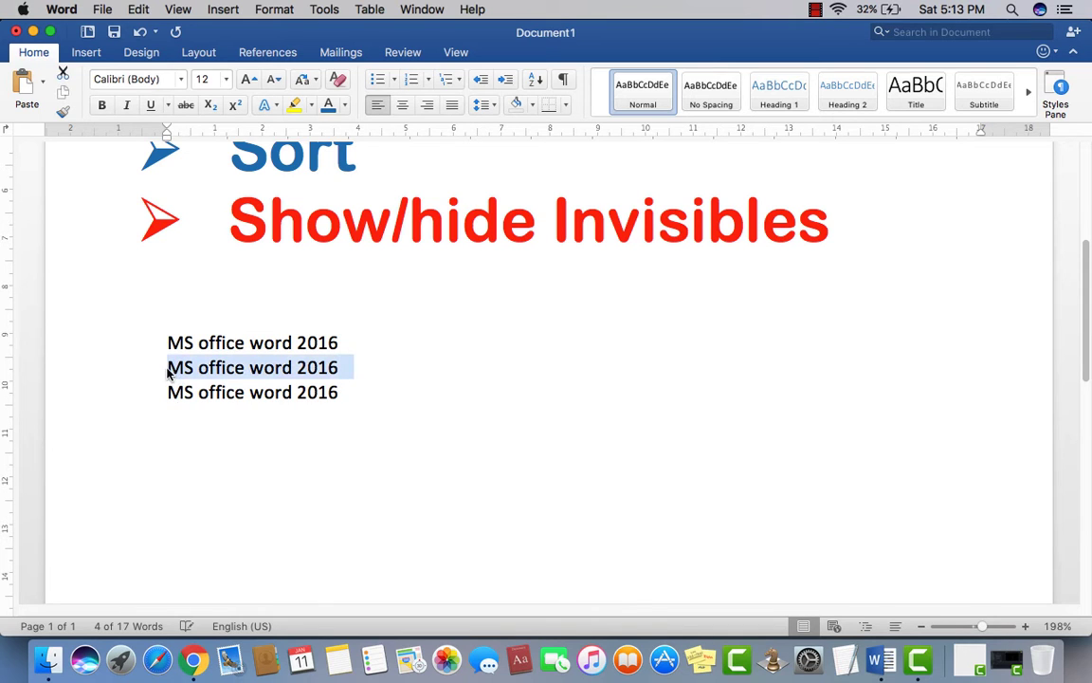
{"action": "left_click", "coordinate": [166, 373]}
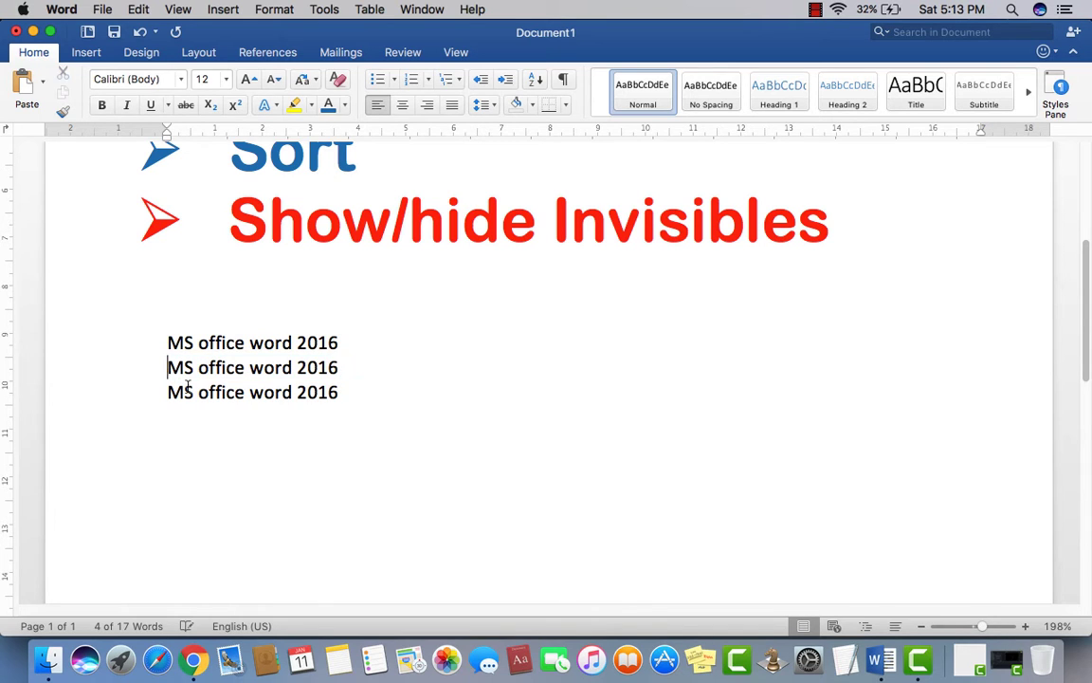
Centre the second line, right-align the third, and start a left-aligned empty line below.
{"action": "left_click", "coordinate": [403, 106]}
{"action": "left_click", "coordinate": [163, 391]}
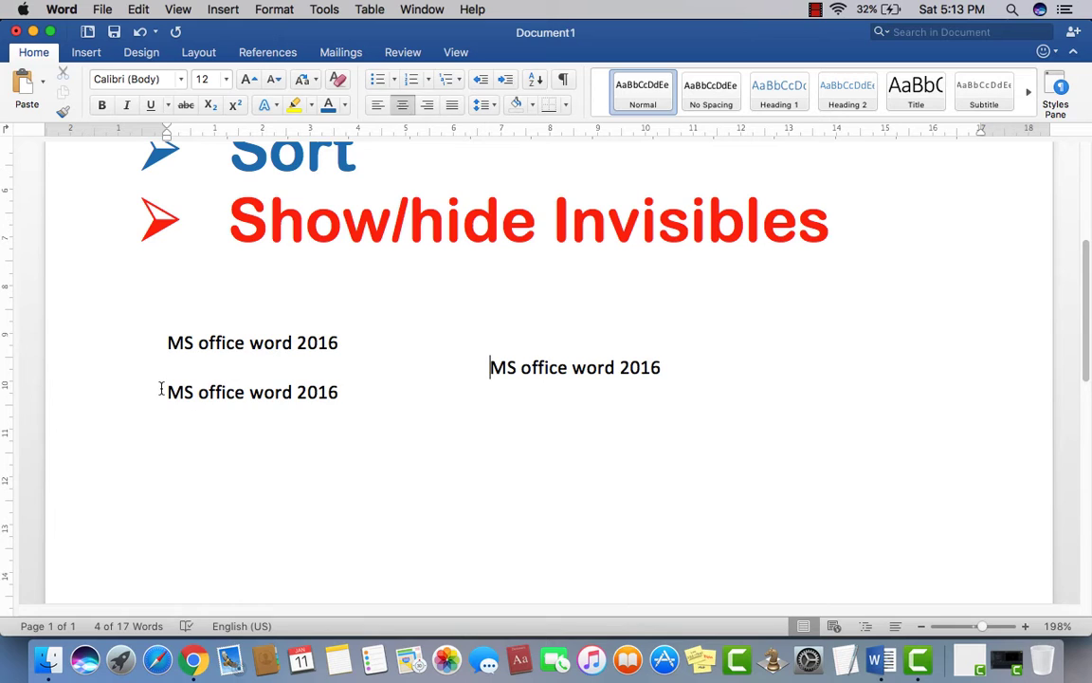
{"action": "left_click", "coordinate": [404, 106]}
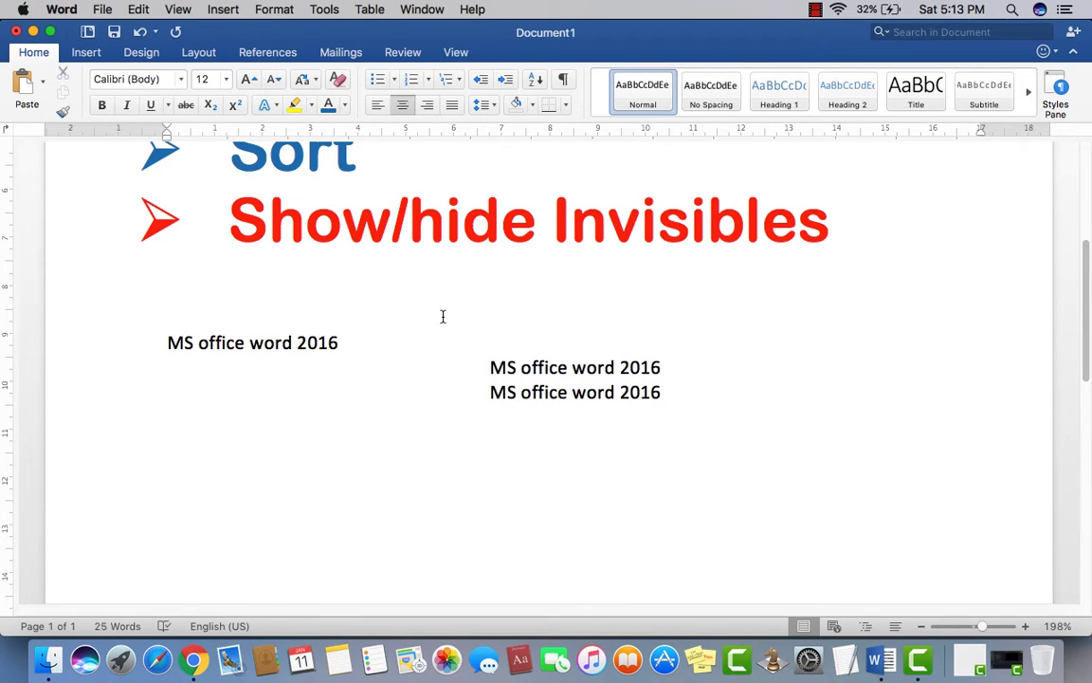
{"action": "left_click", "coordinate": [378, 106]}
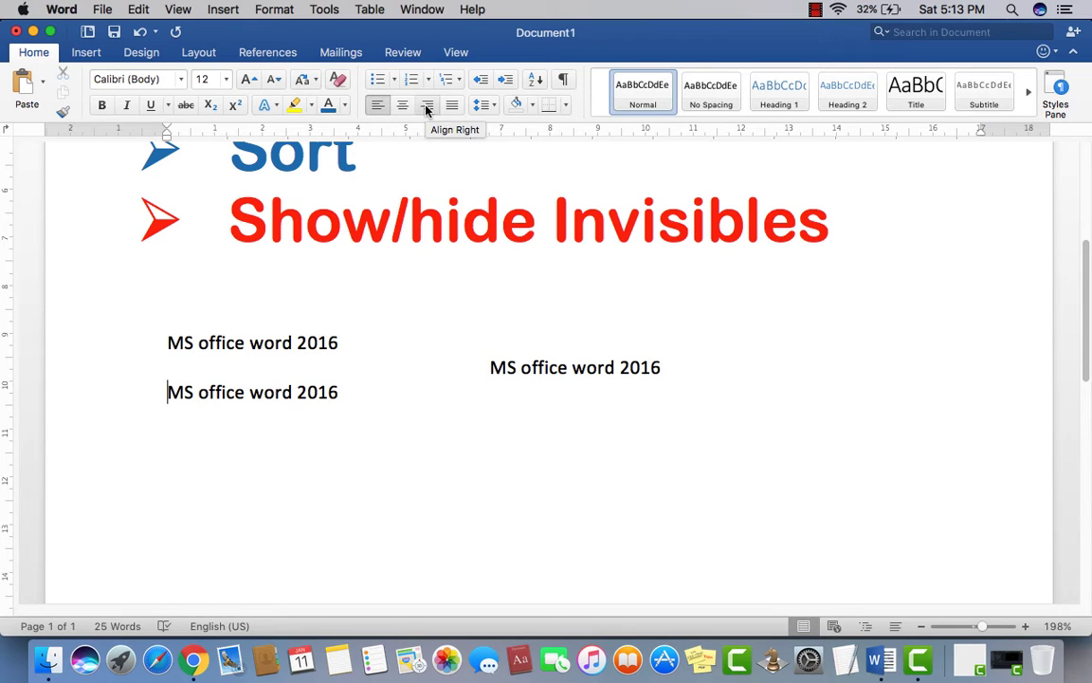
{"action": "left_click", "coordinate": [426, 110]}
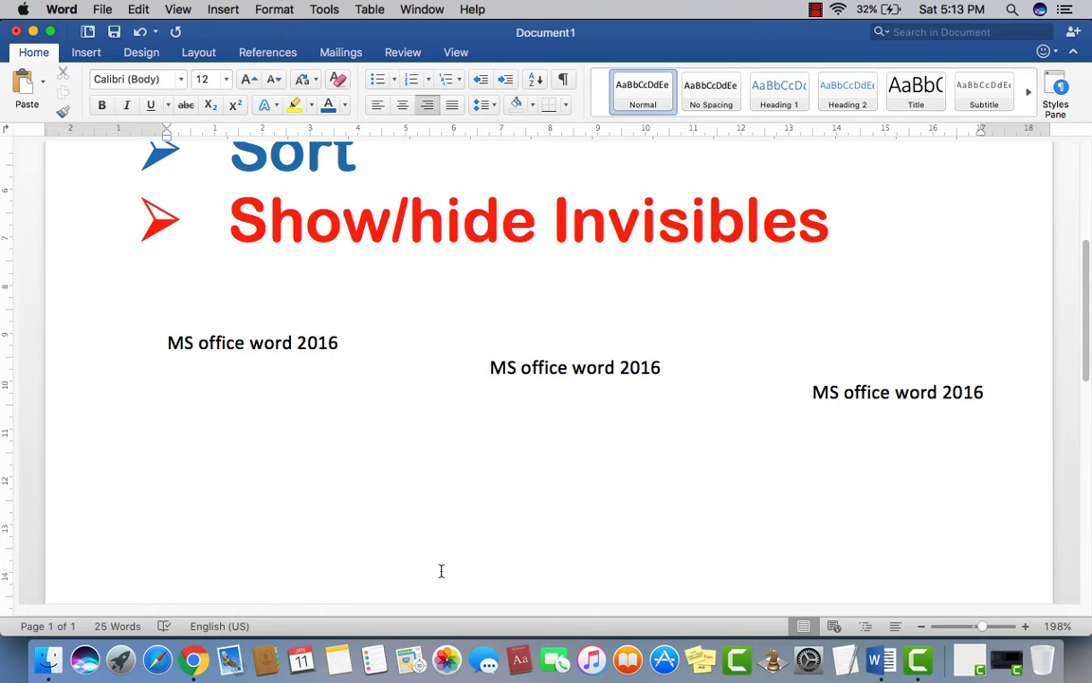
{"action": "left_click", "coordinate": [427, 478]}
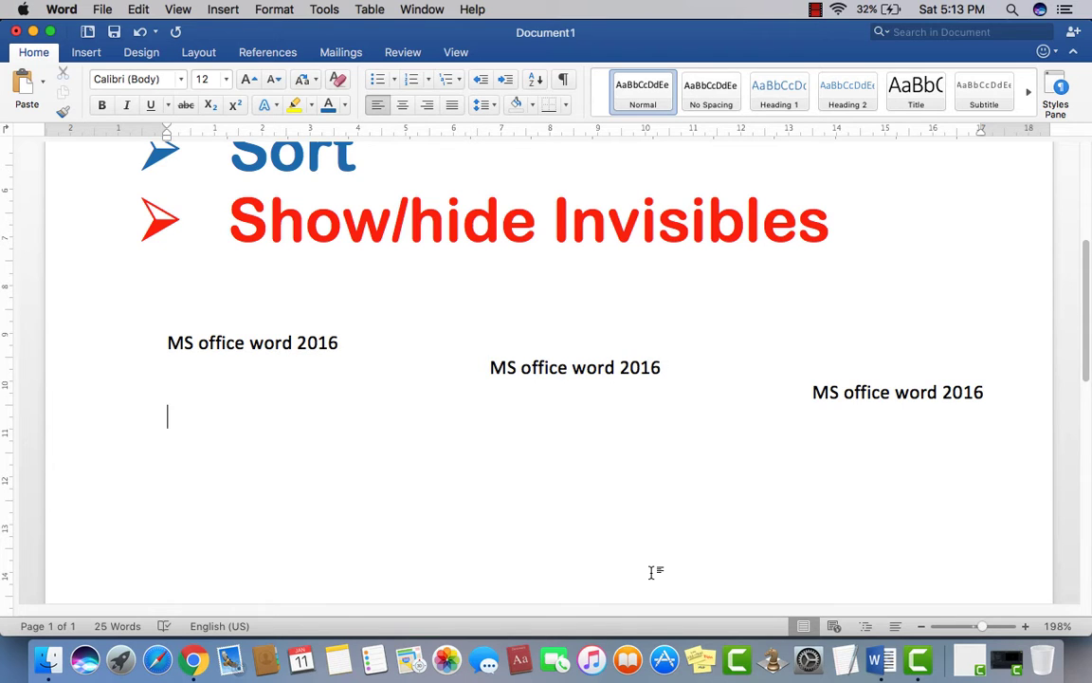
Generate three paragraphs of quick-brown-fox sample text with =rand().
{"action": "type", "text": "rand()"}
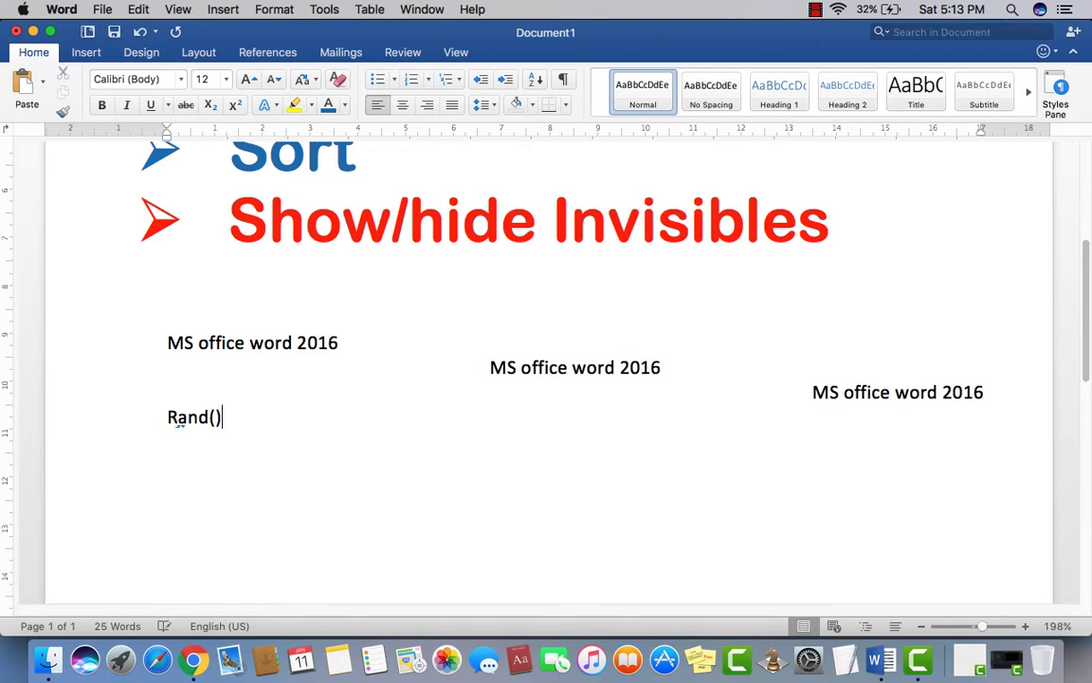
{"action": "key", "text": "BackSpace"}
{"action": "key", "text": "BackSpace"}
{"action": "key", "text": "BackSpace"}
{"action": "key", "text": "BackSpace"}
{"action": "key", "text": "BackSpace"}
{"action": "key", "text": "BackSpace"}
{"action": "type", "text": "="}
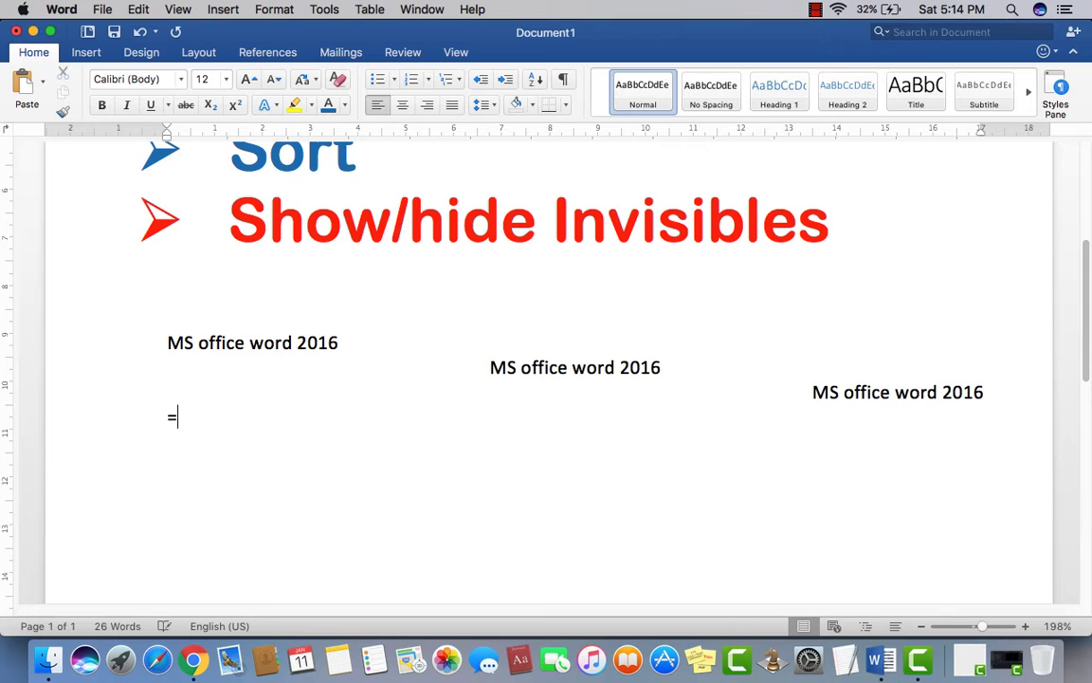
{"action": "type", "text": "rand()"}
{"action": "key", "text": "Return"}
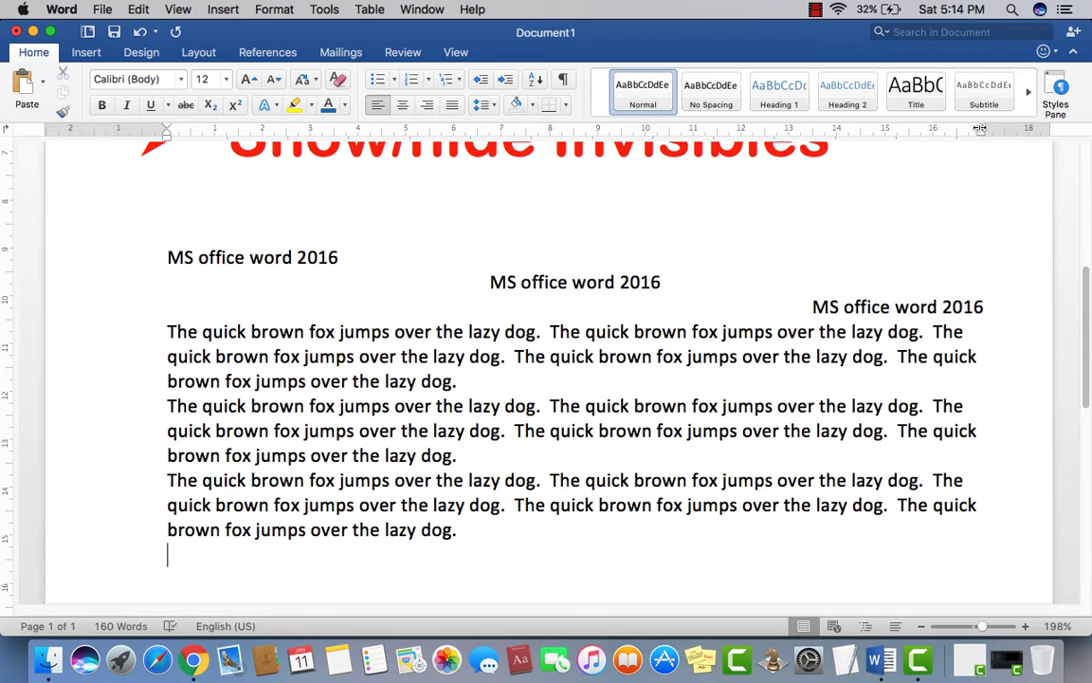
Drag the right indent marker inward so the sample text wraps narrower.
{"action": "left_click_drag", "start_coordinate": [979, 128], "coordinate": [963, 135]}
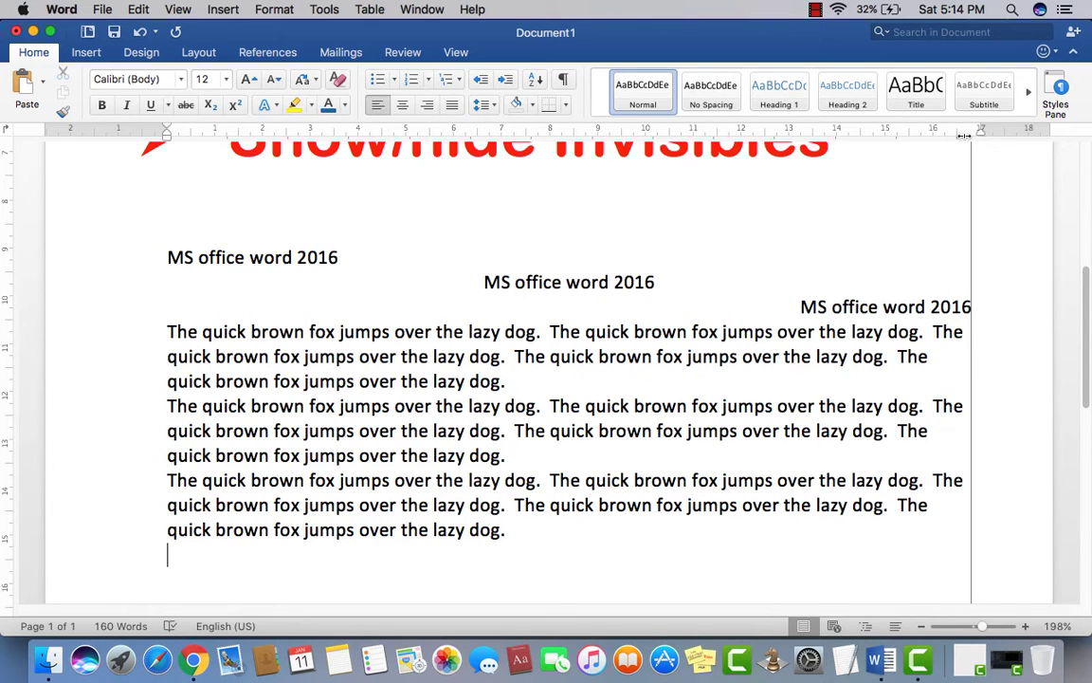
{"action": "mouse_move", "coordinate": [963, 136]}
{"action": "left_mouse_down"}
{"action": "mouse_move", "coordinate": [944, 138]}
{"action": "mouse_move", "coordinate": [956, 134]}
{"action": "left_mouse_up"}
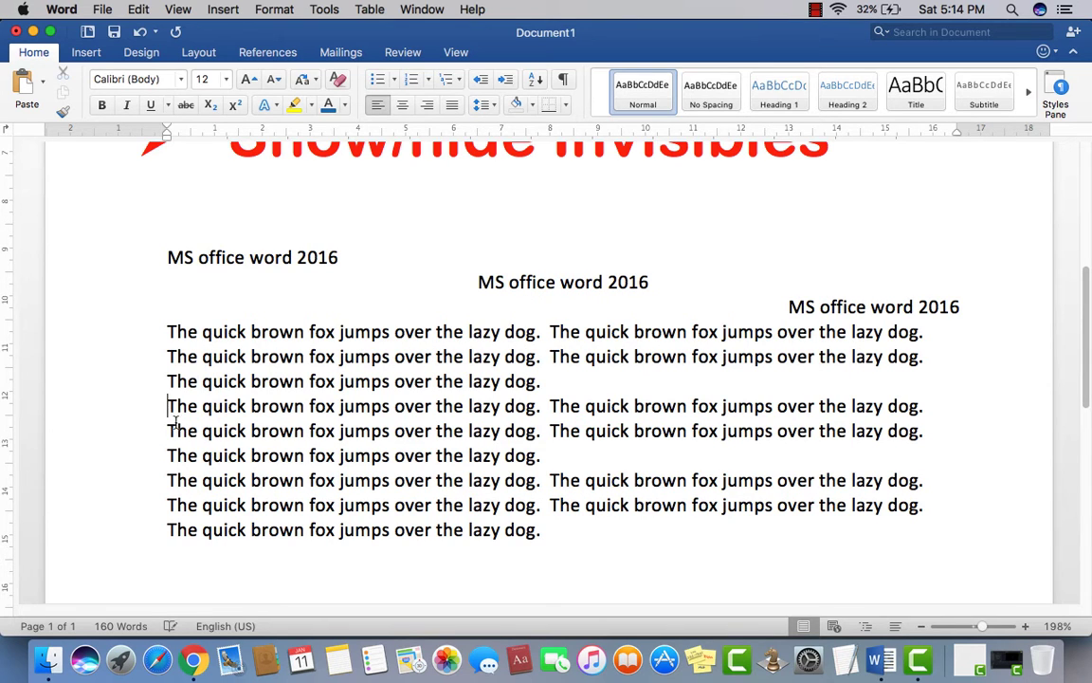
{"action": "scroll", "coordinate": [308, 417], "scroll_direction": "down", "scroll_amount": 1}
{"action": "scroll", "coordinate": [308, 417], "scroll_direction": "up", "scroll_amount": 6}
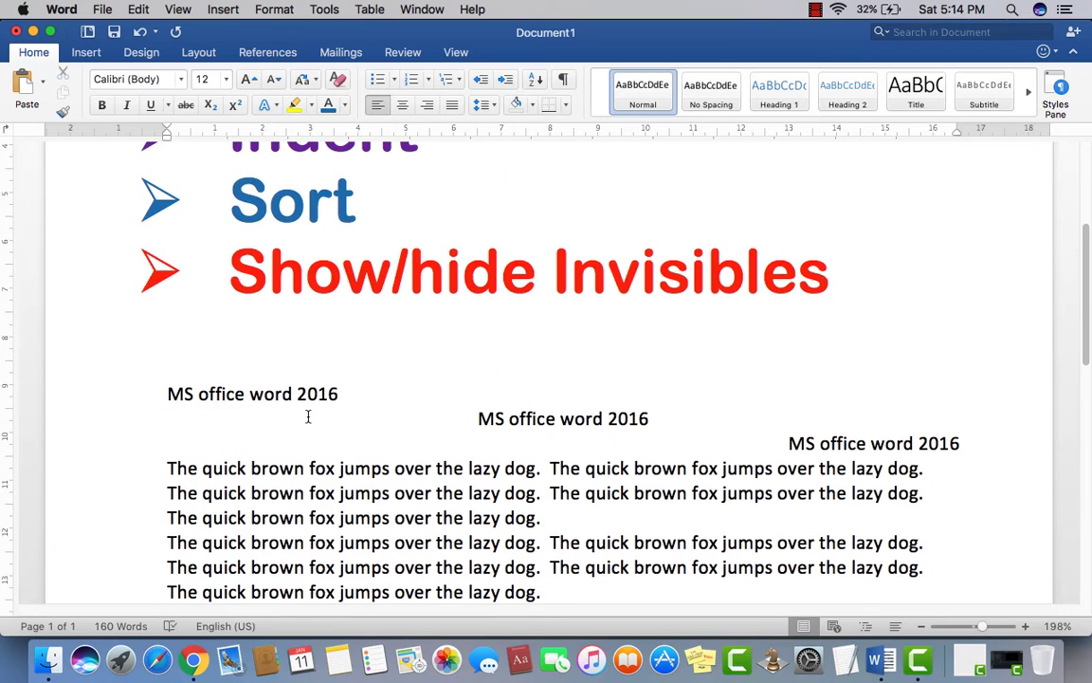
{"action": "scroll", "coordinate": [308, 417], "scroll_direction": "up", "scroll_amount": 1}
{"action": "scroll", "coordinate": [303, 414], "scroll_direction": "down", "scroll_amount": 4}
{"action": "scroll", "coordinate": [288, 409], "scroll_direction": "down", "scroll_amount": 1}
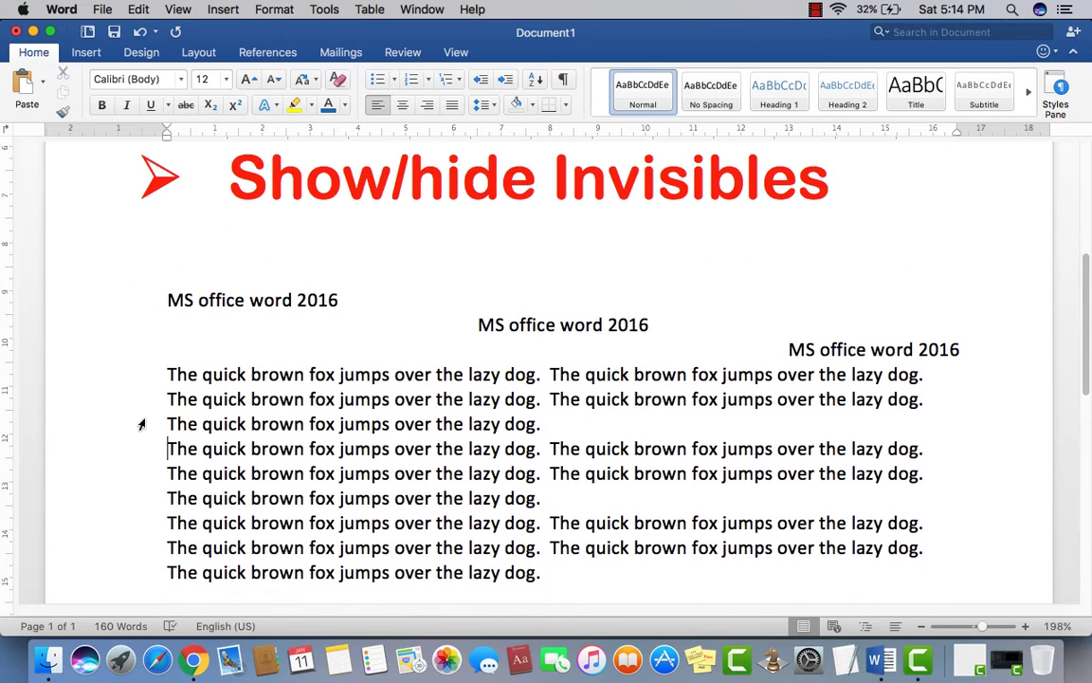
Widen the text back out, merge the three paragraphs into one, and add a blank line above.
{"action": "mouse_move", "coordinate": [956, 128]}
{"action": "left_mouse_down"}
{"action": "mouse_move", "coordinate": [1041, 128]}
{"action": "mouse_move", "coordinate": [1012, 131]}
{"action": "left_mouse_up"}
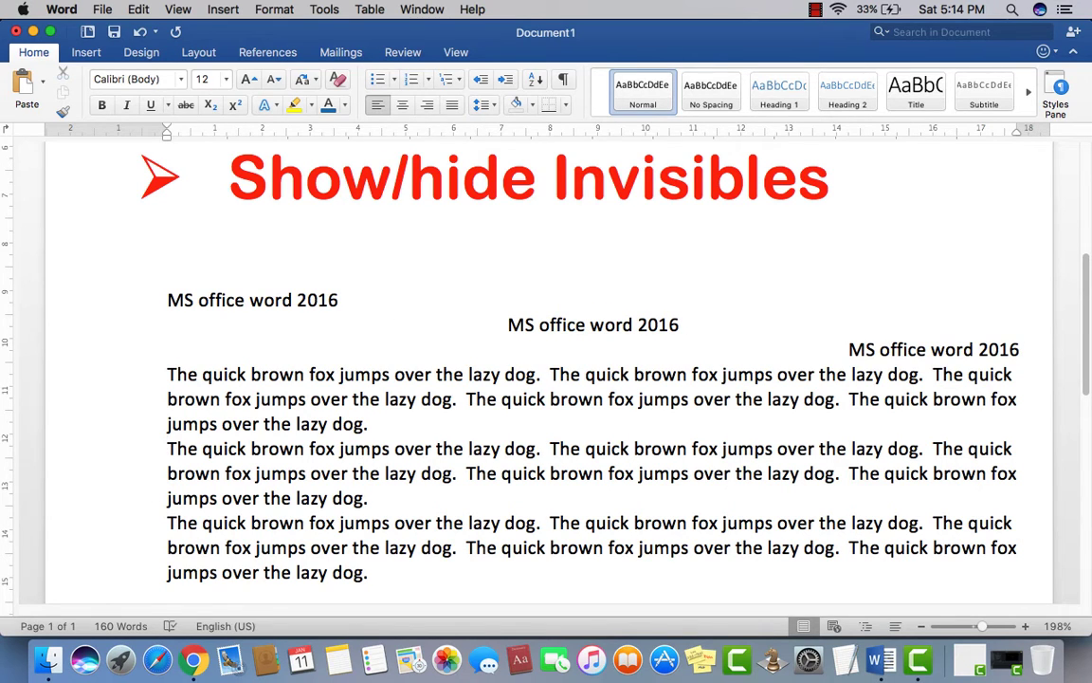
{"action": "key", "text": "BackSpace"}
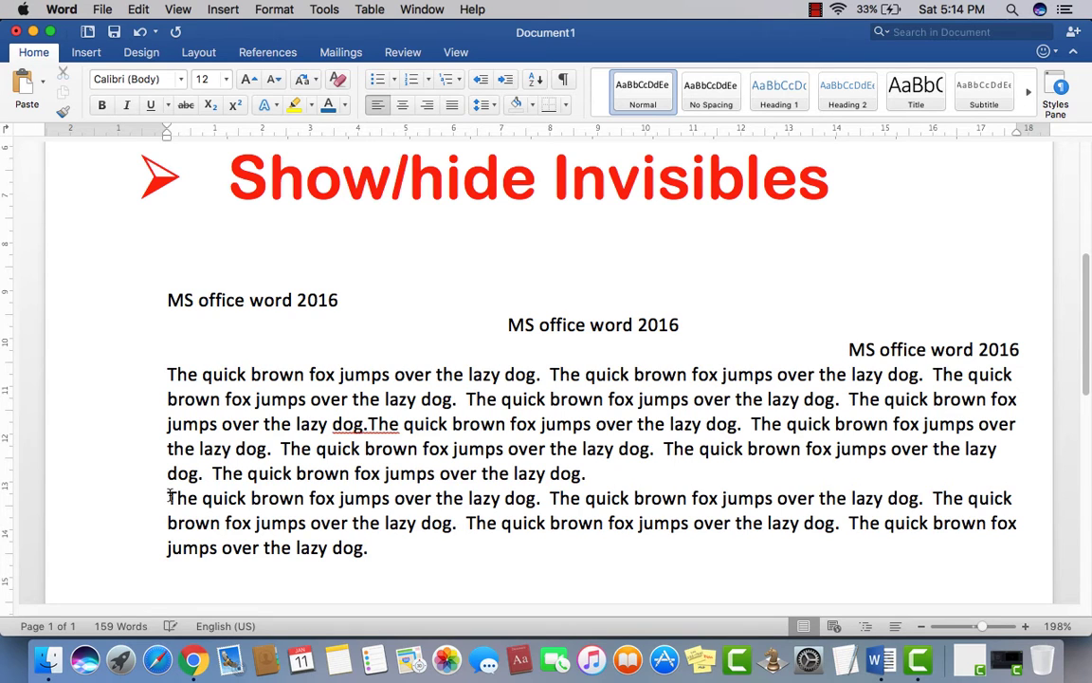
{"action": "left_click", "coordinate": [168, 497]}
{"action": "key", "text": "BackSpace"}
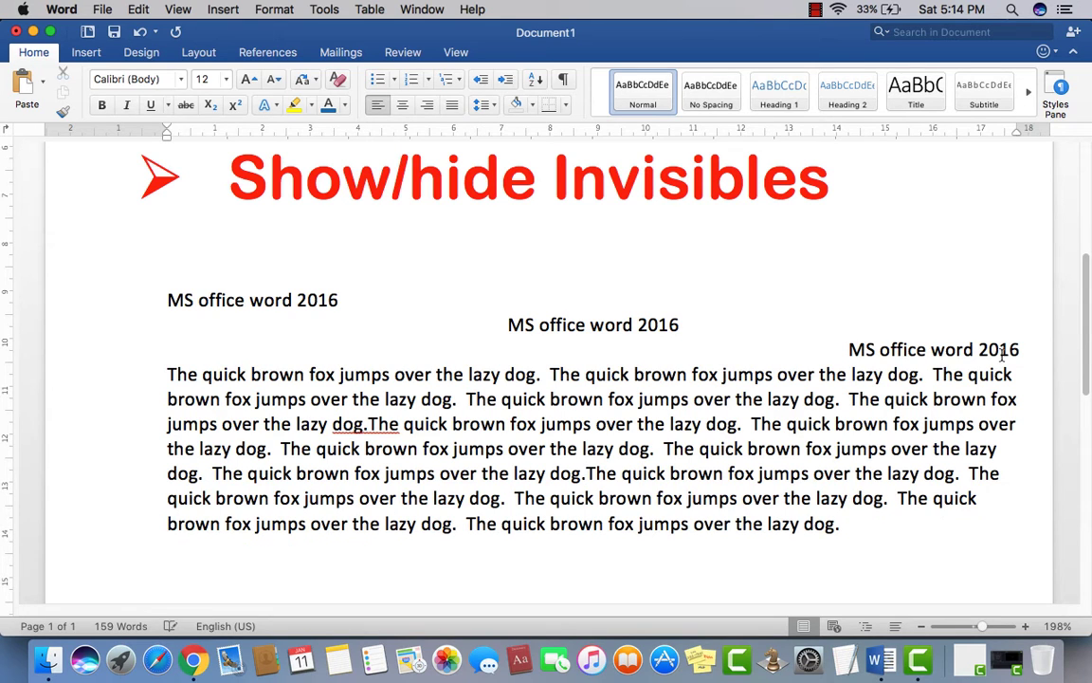
{"action": "left_click", "coordinate": [1021, 350]}
{"action": "key", "text": "Return"}
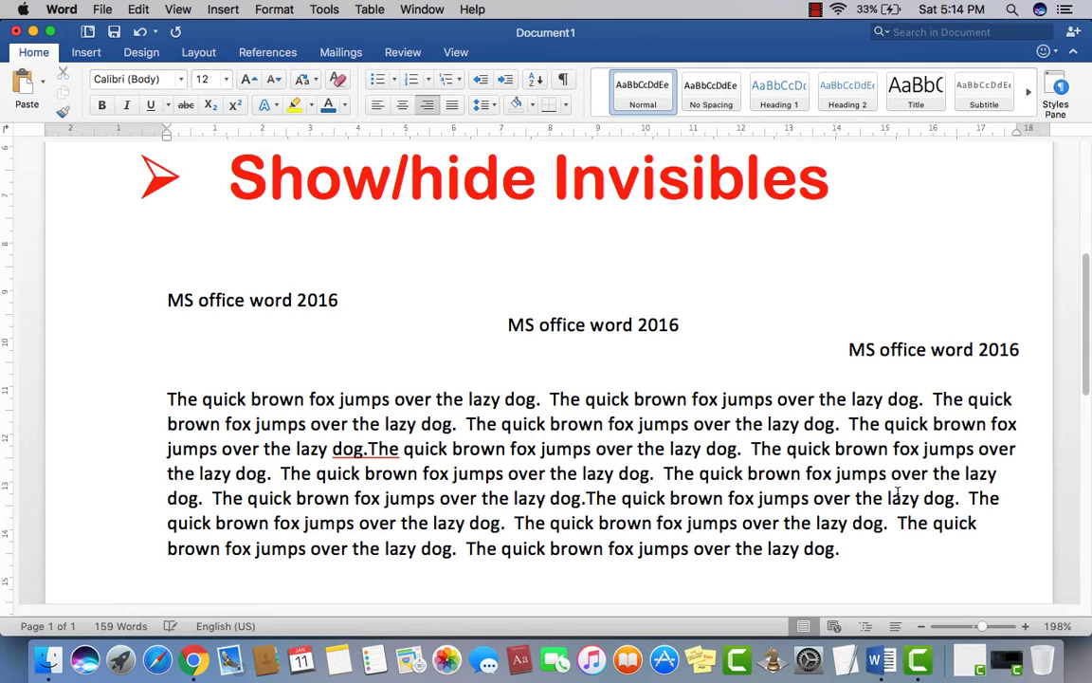
Correct the run-together 'dog.The' so it reads 'dog. the'.
{"action": "left_click", "coordinate": [371, 448]}
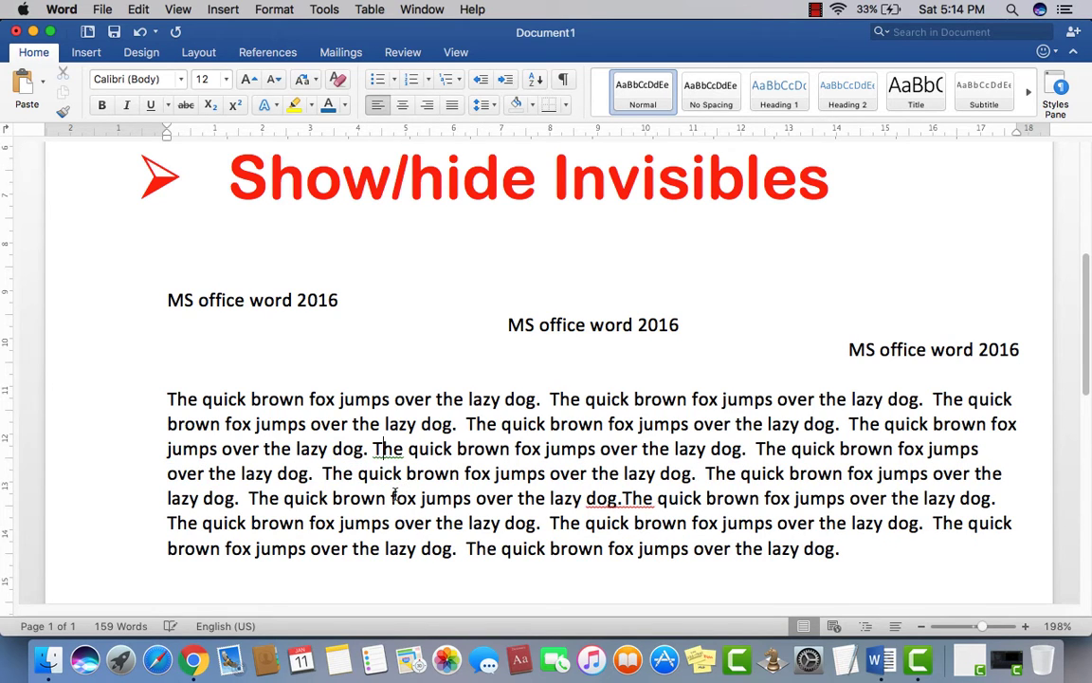
{"action": "key", "text": "BackSpace"}
{"action": "type", "text": "t"}
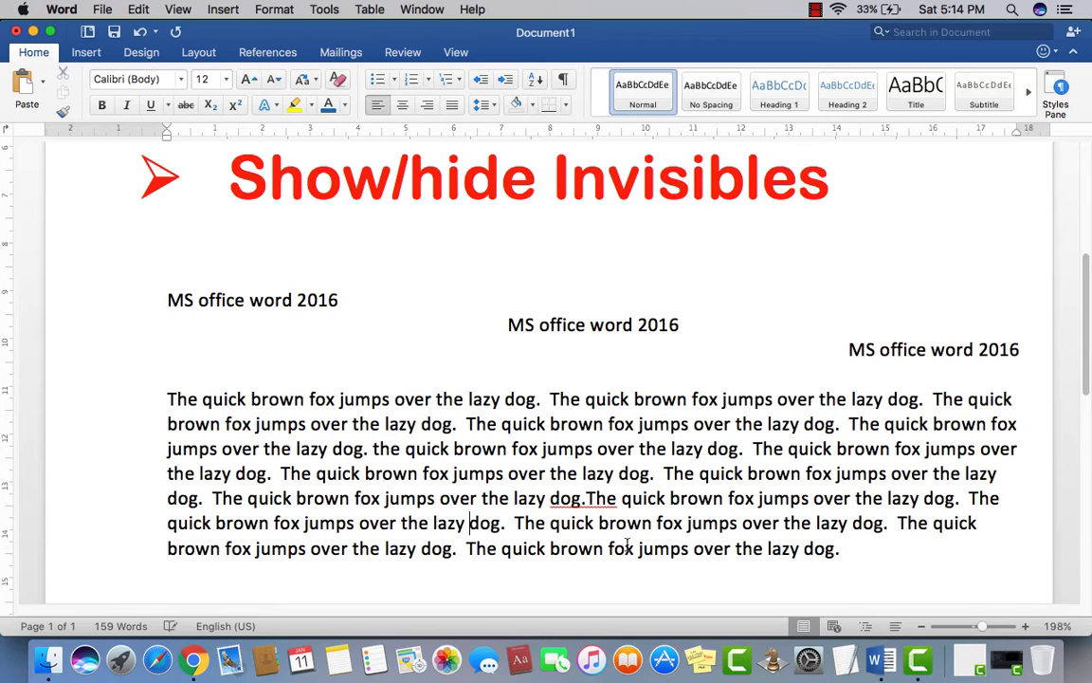
{"action": "key", "text": "Delete"}
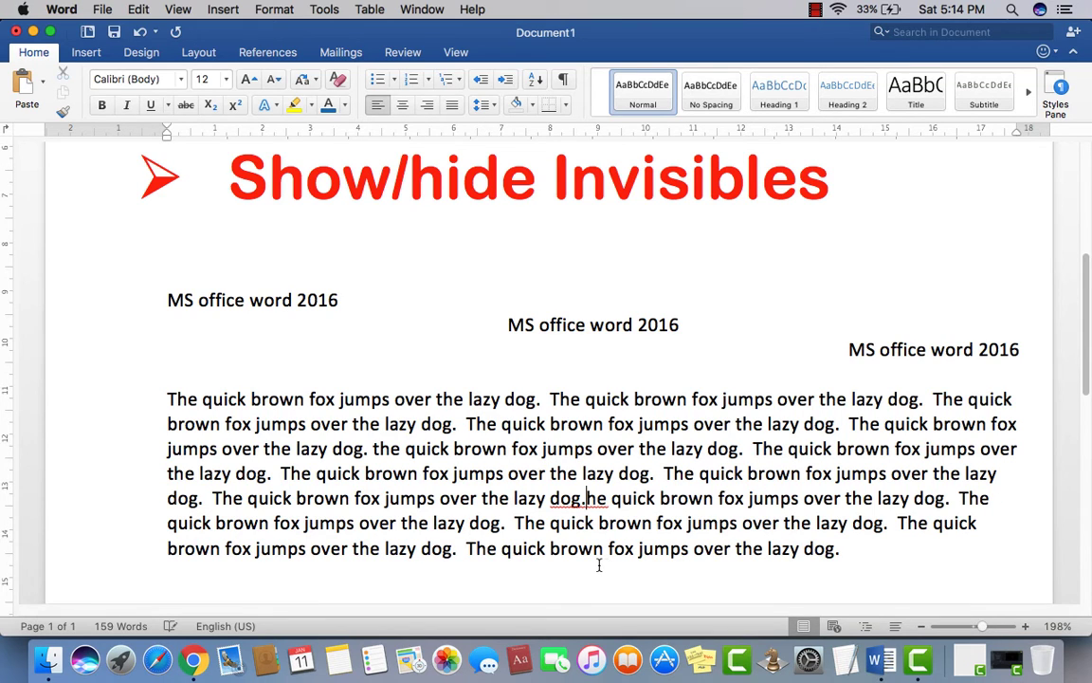
{"action": "type", "text": "t"}
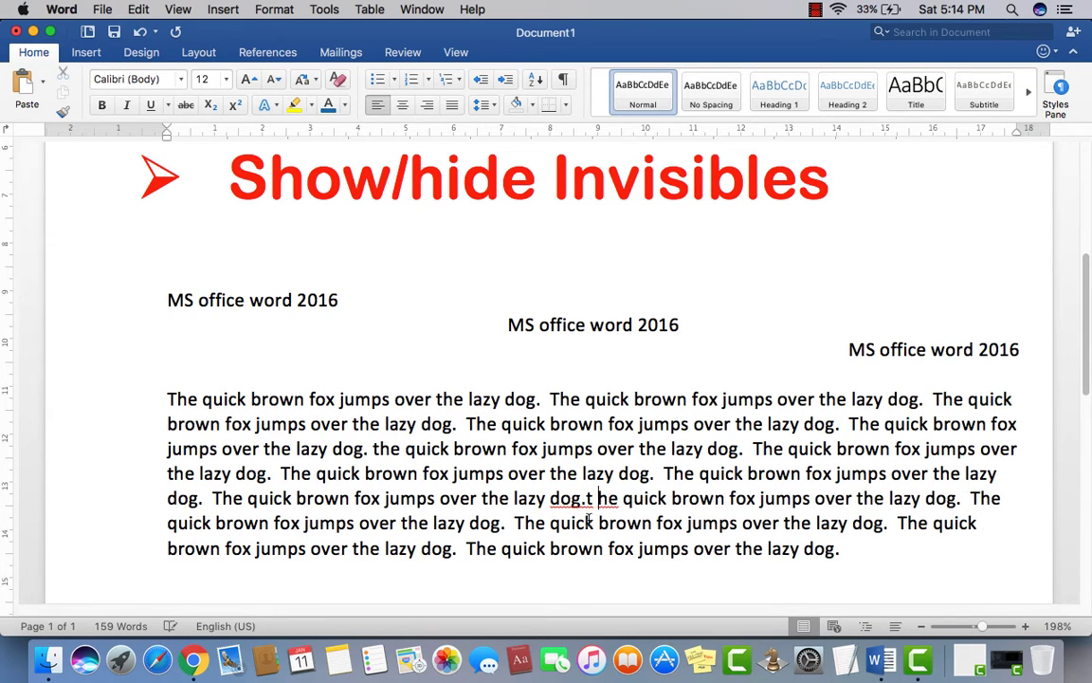
{"action": "key", "text": "BackSpace"}
{"action": "key", "text": "BackSpace"}
{"action": "type", "text": "t"}
{"action": "key", "text": "Down"}
{"action": "key", "text": "Down"}
Justify the quick-brown-fox paragraph and pull its right indent inward.
{"action": "left_click", "coordinate": [161, 400]}
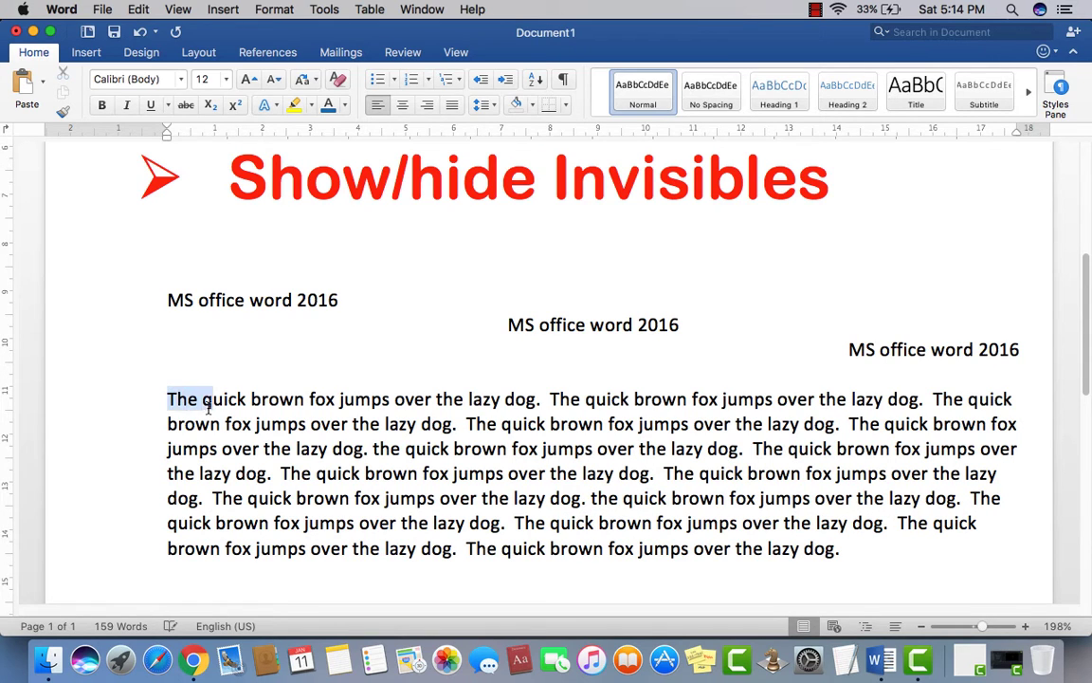
{"action": "mouse_move", "coordinate": [166, 399]}
{"action": "left_mouse_down"}
{"action": "mouse_move", "coordinate": [555, 471]}
{"action": "mouse_move", "coordinate": [872, 430]}
{"action": "left_mouse_up"}
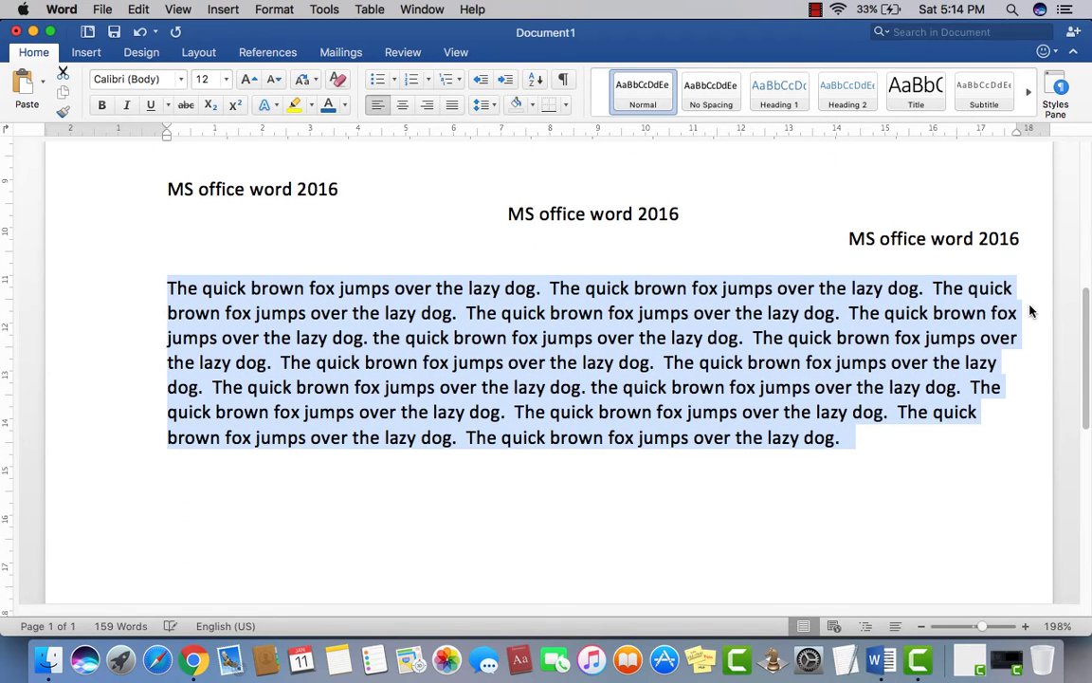
{"action": "left_click", "coordinate": [454, 106]}
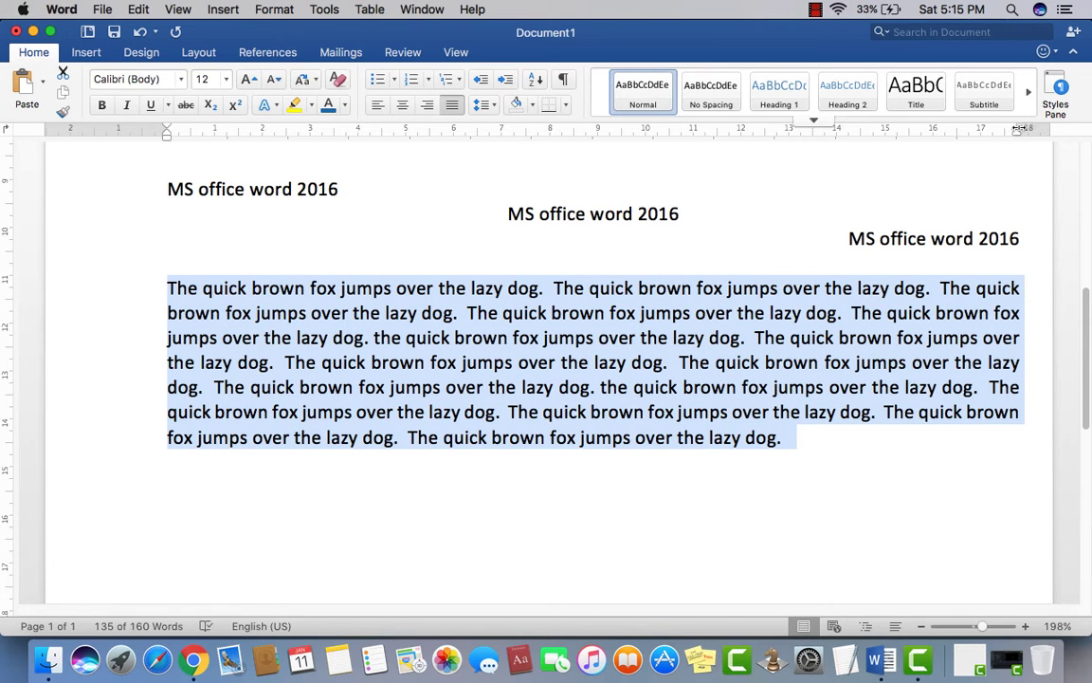
{"action": "left_click_drag", "start_coordinate": [1017, 128], "coordinate": [902, 149]}
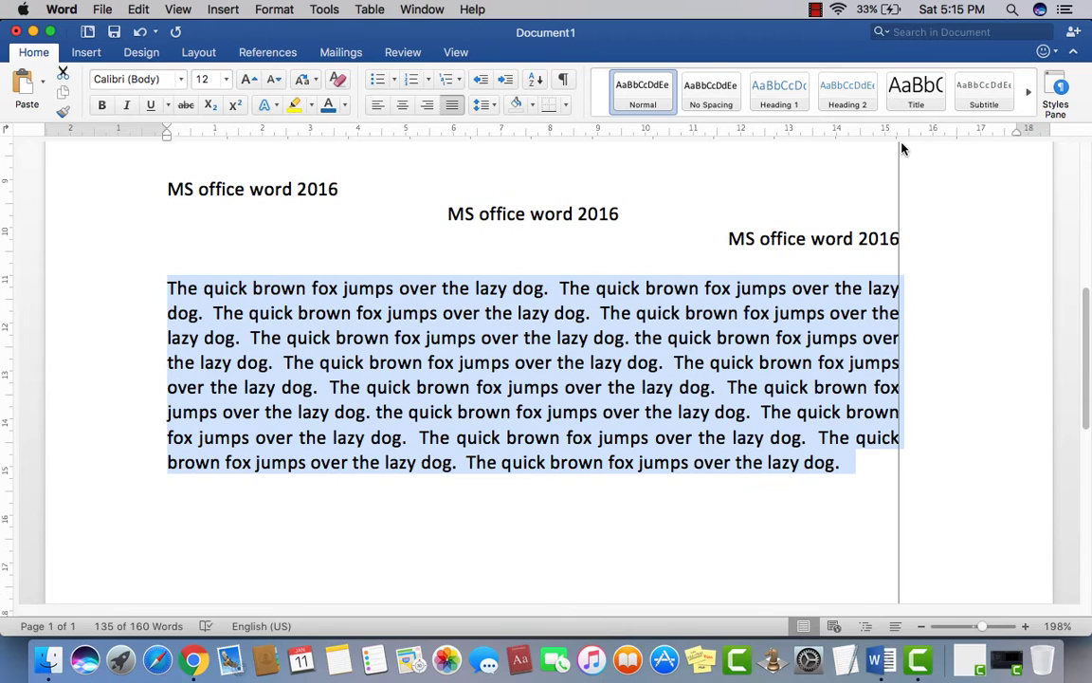
{"action": "left_click", "coordinate": [844, 318]}
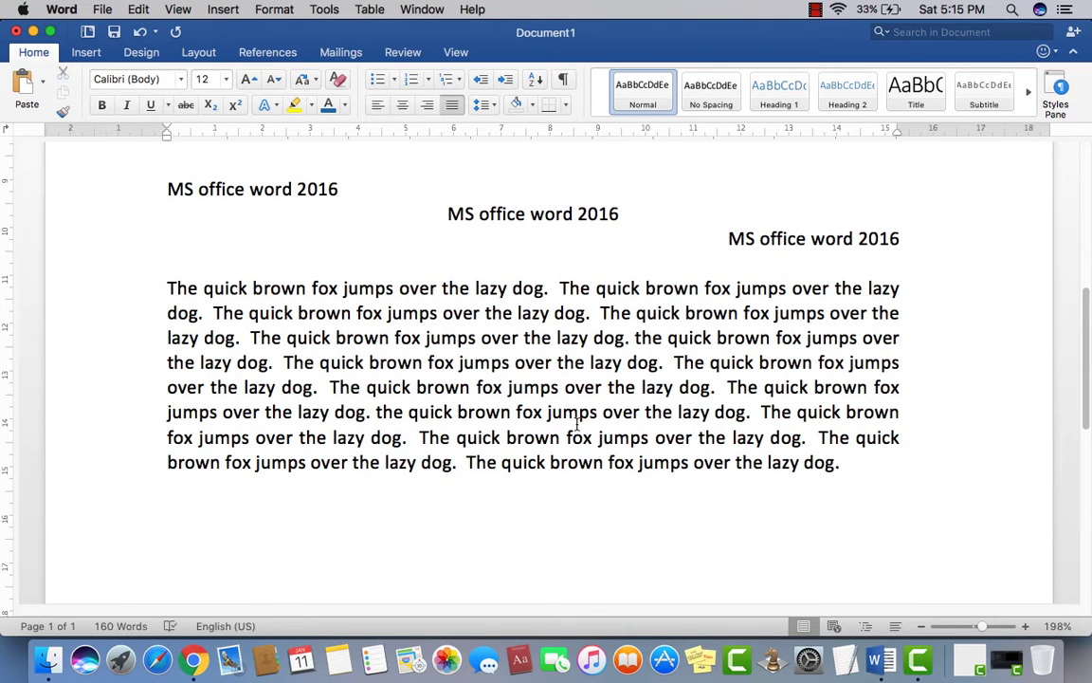
Add another blank line above the paragraph and select its lines again.
{"action": "scroll", "coordinate": [577, 424], "scroll_direction": "up", "scroll_amount": 4}
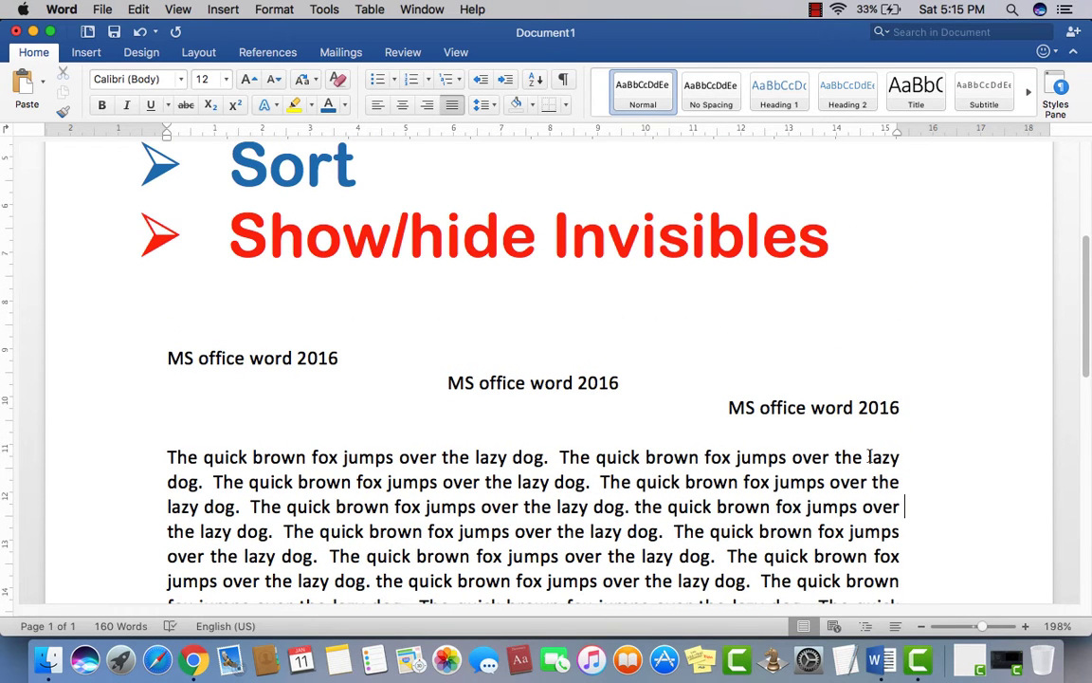
{"action": "left_click", "coordinate": [921, 415]}
{"action": "key", "text": "Return"}
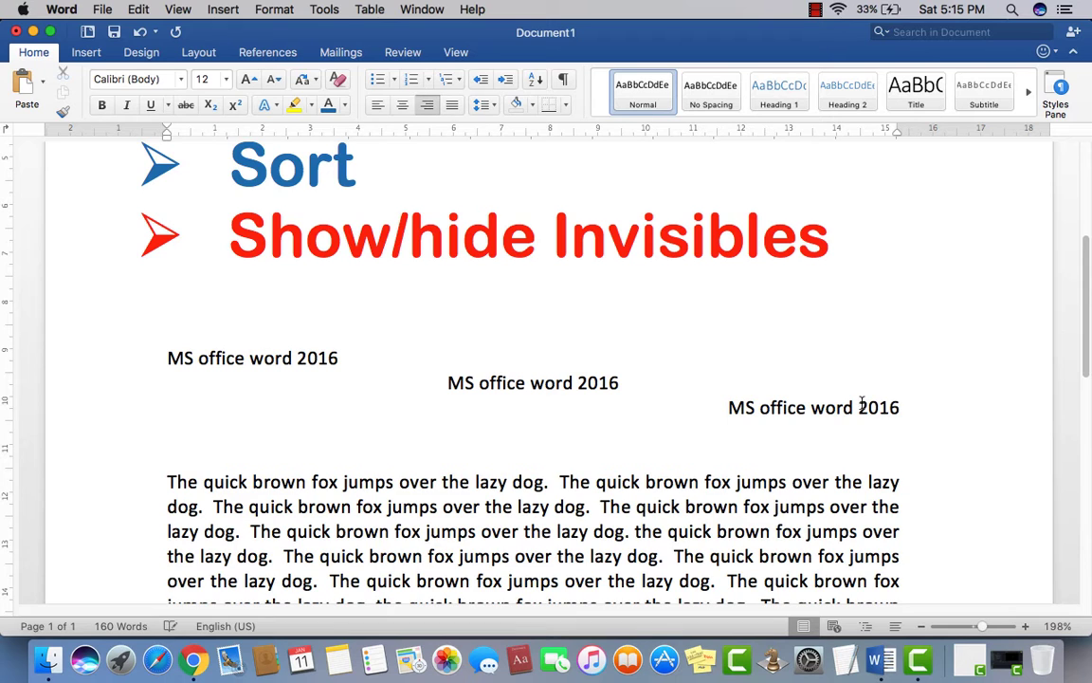
{"action": "scroll", "coordinate": [586, 490], "scroll_direction": "down", "scroll_amount": 3}
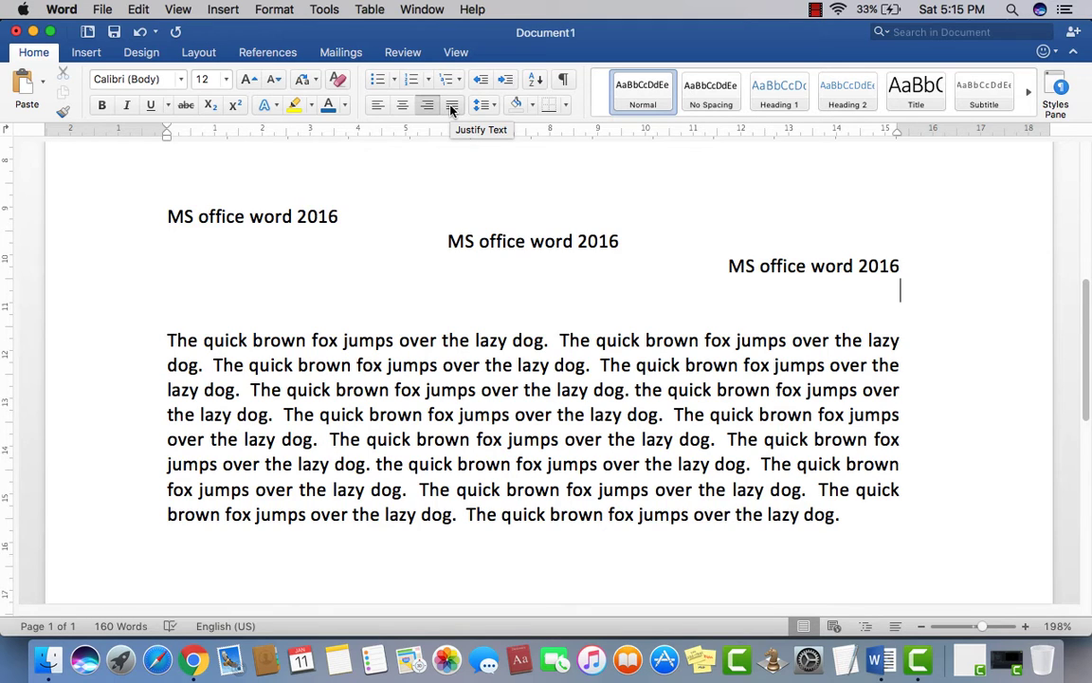
{"action": "mouse_move", "coordinate": [167, 340]}
{"action": "left_mouse_down"}
{"action": "mouse_move", "coordinate": [499, 395]}
{"action": "mouse_move", "coordinate": [792, 531]}
{"action": "left_mouse_up"}
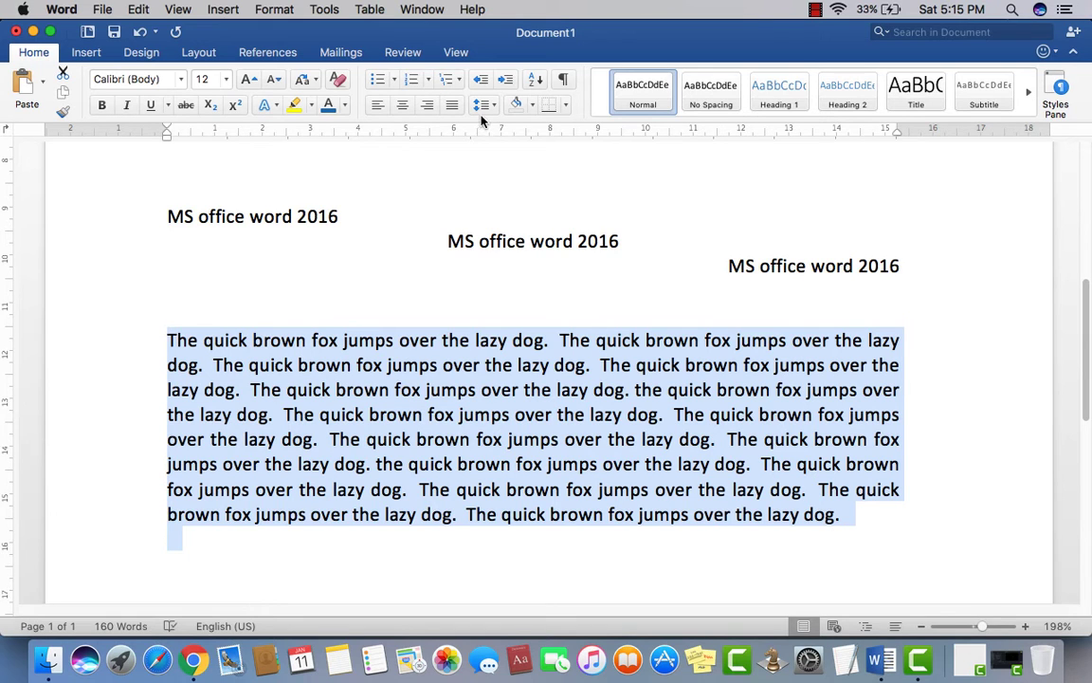
{"action": "left_click", "coordinate": [455, 401]}
{"action": "left_click_drag", "start_coordinate": [842, 516], "coordinate": [167, 338]}
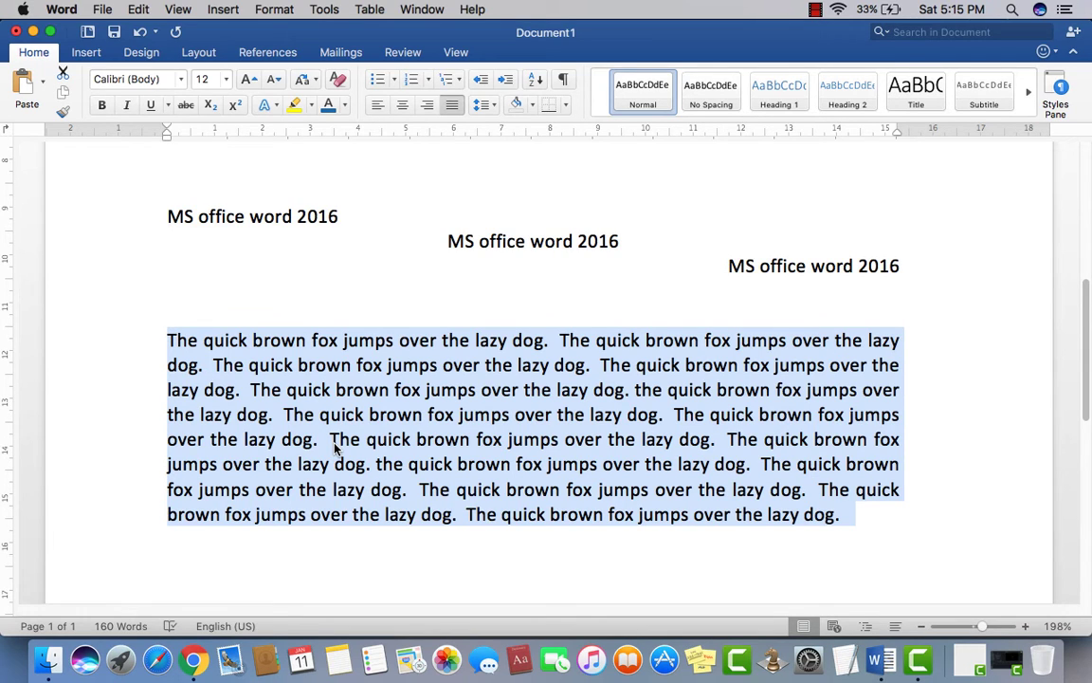
{"action": "left_click", "coordinate": [482, 105]}
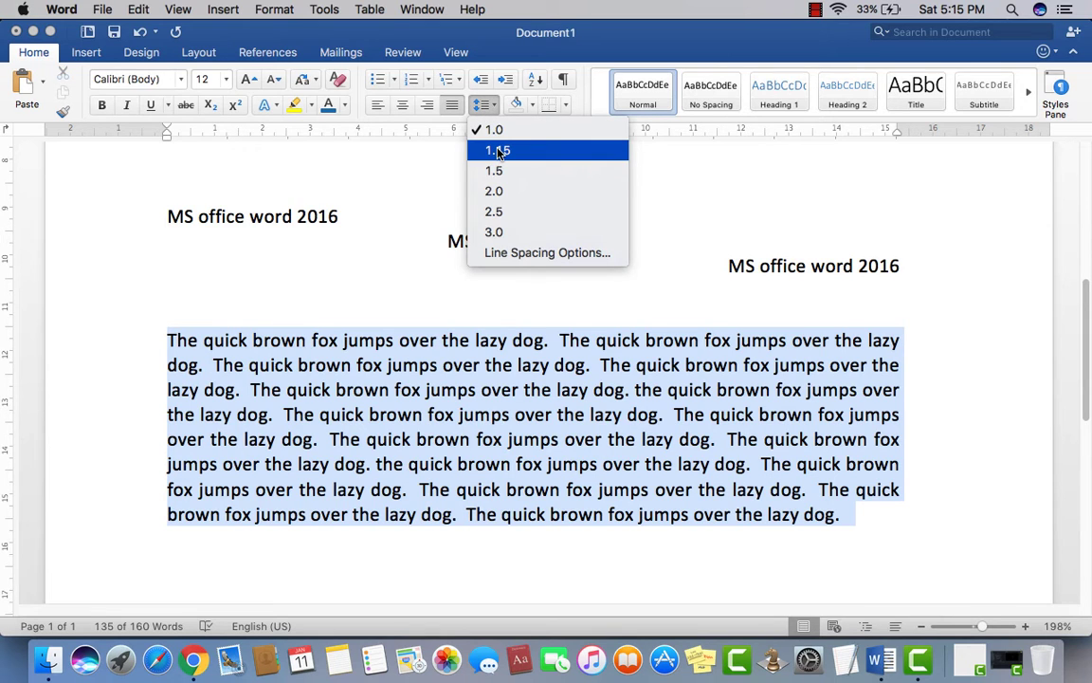
{"action": "left_click", "coordinate": [497, 149]}
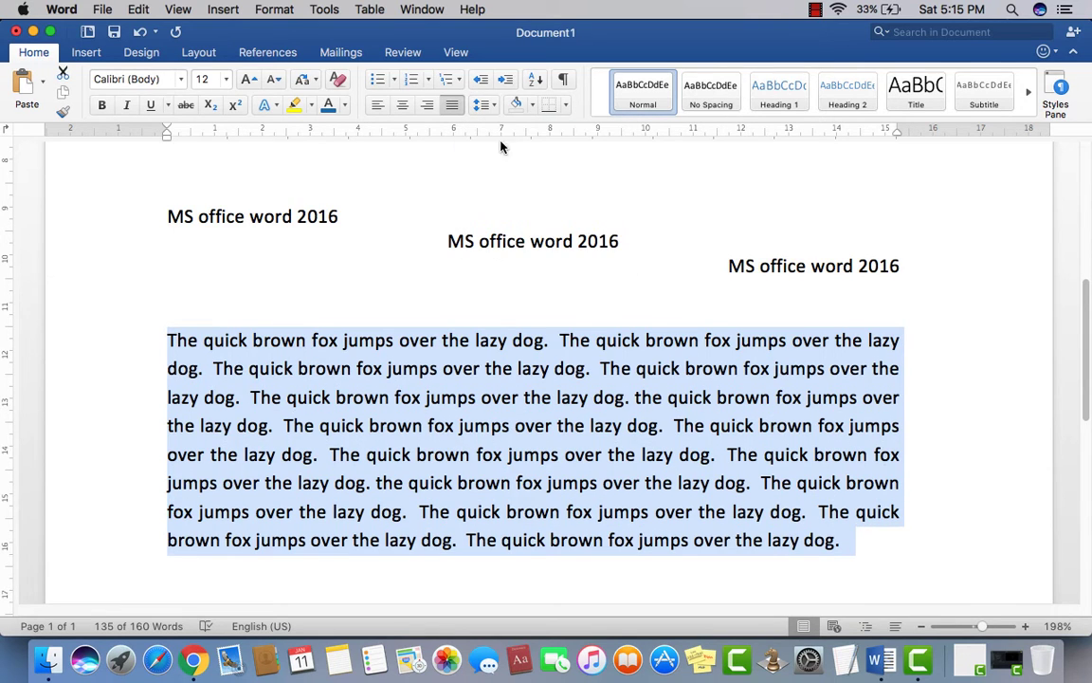
{"action": "left_click", "coordinate": [483, 104]}
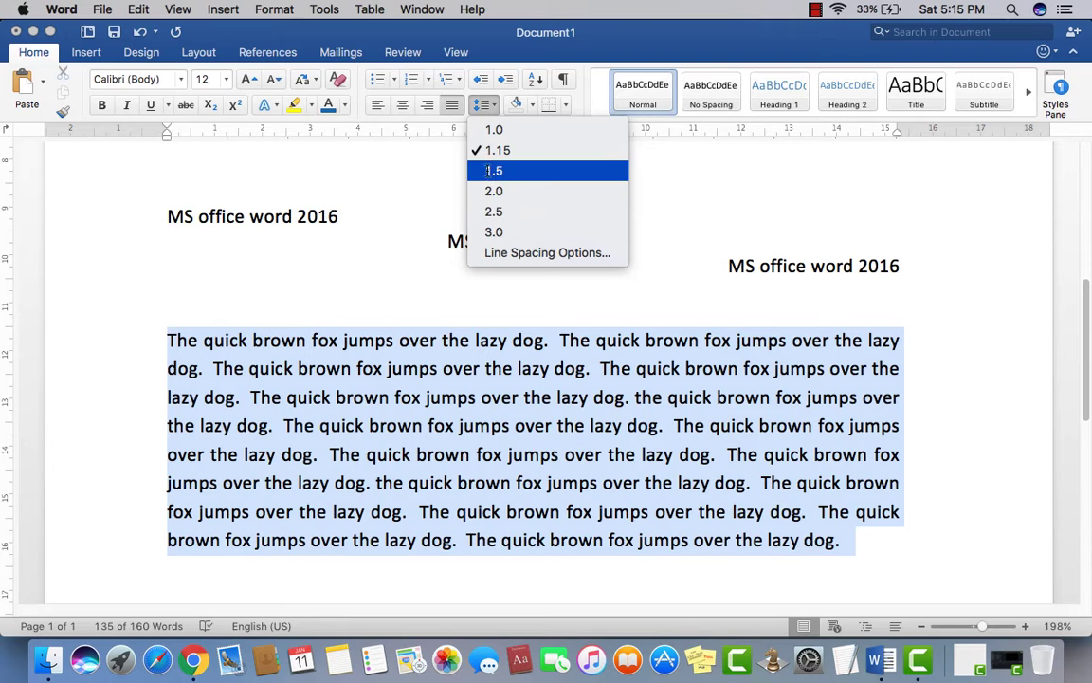
{"action": "left_click", "coordinate": [489, 170]}
{"action": "left_click", "coordinate": [482, 104]}
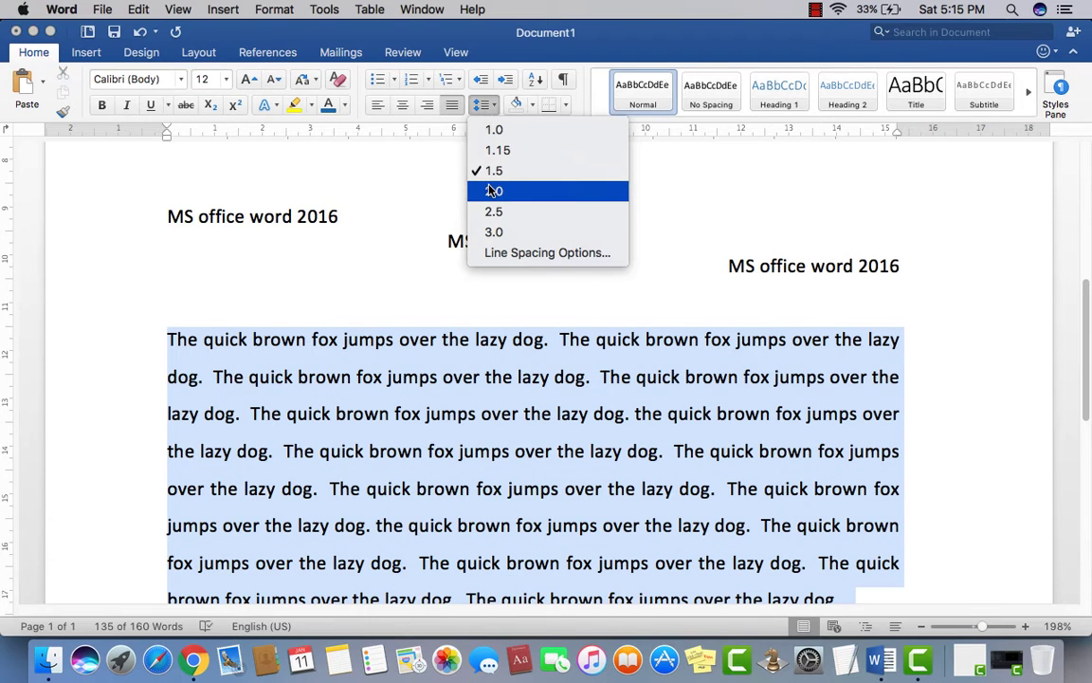
{"action": "left_click", "coordinate": [490, 190]}
{"action": "left_click", "coordinate": [489, 108]}
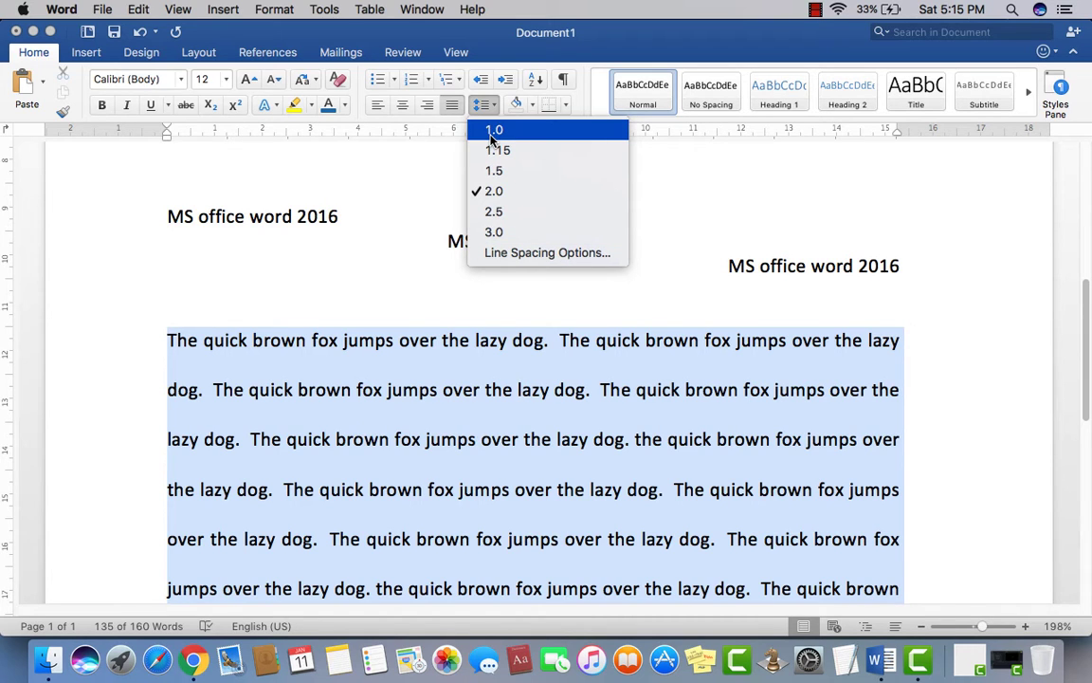
{"action": "left_click", "coordinate": [491, 133]}
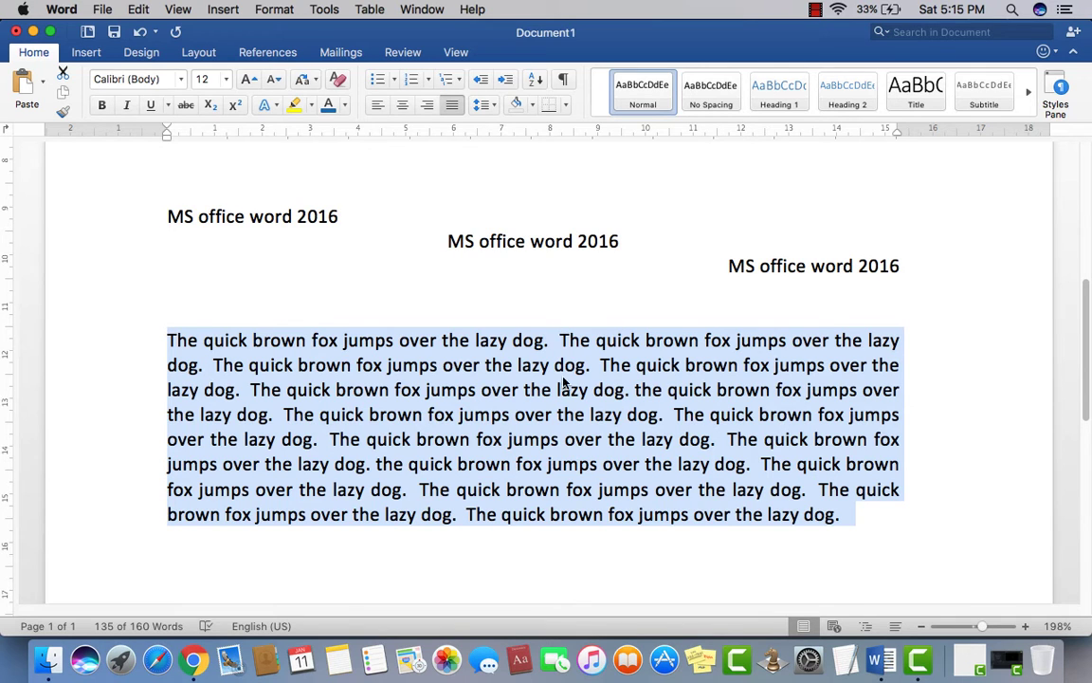
{"action": "left_click", "coordinate": [552, 415]}
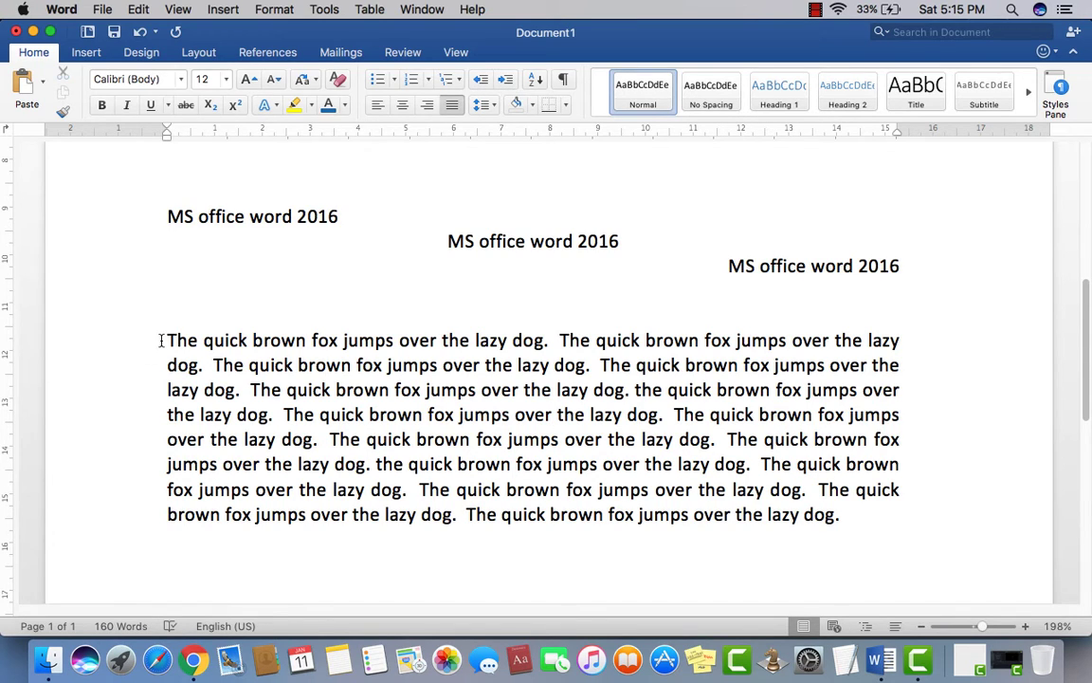
Split the sample text into two paragraphs and place the cursor in the first.
{"action": "left_click", "coordinate": [674, 417]}
{"action": "key", "text": "Return"}
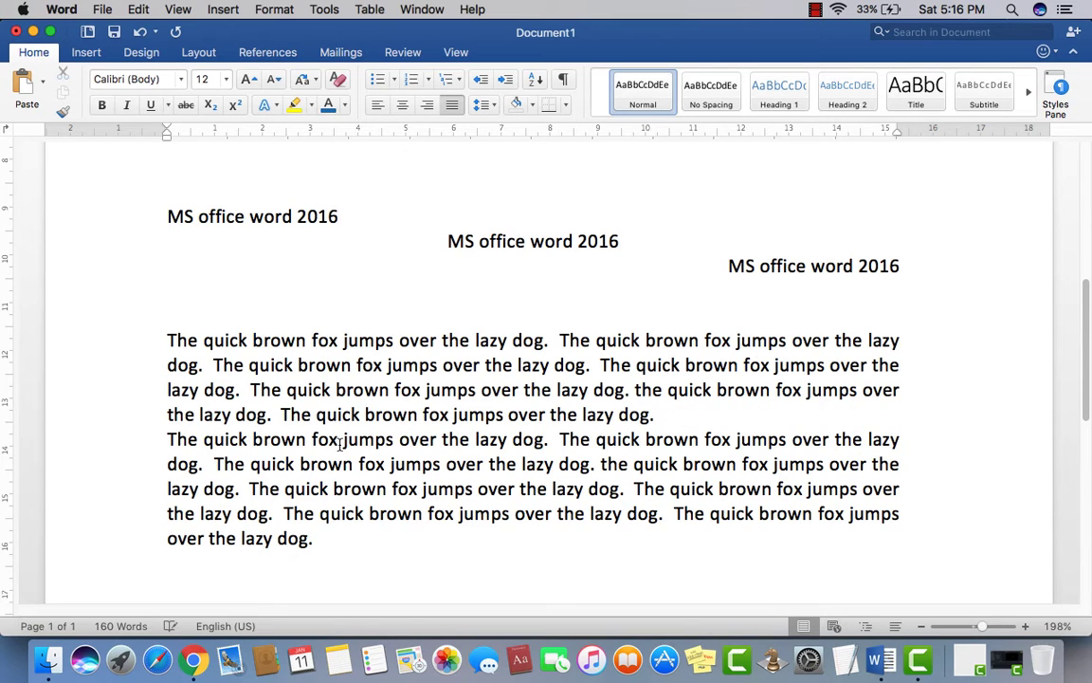
{"action": "left_click", "coordinate": [162, 339]}
{"action": "left_click_drag", "start_coordinate": [167, 339], "coordinate": [657, 415]}
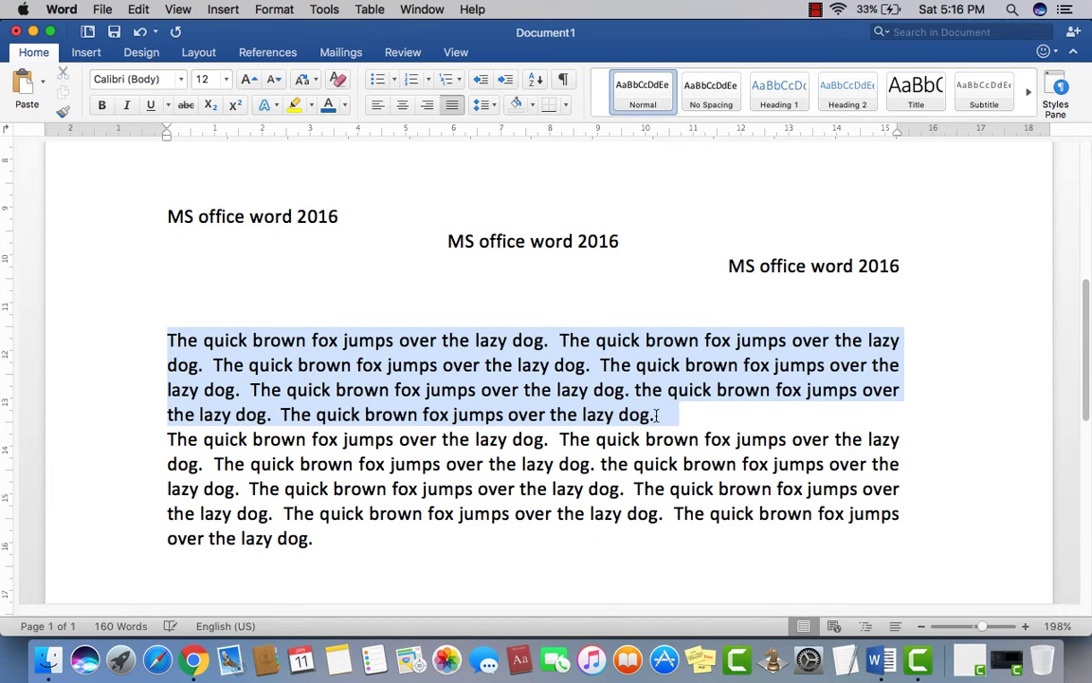
{"action": "left_click", "coordinate": [159, 342]}
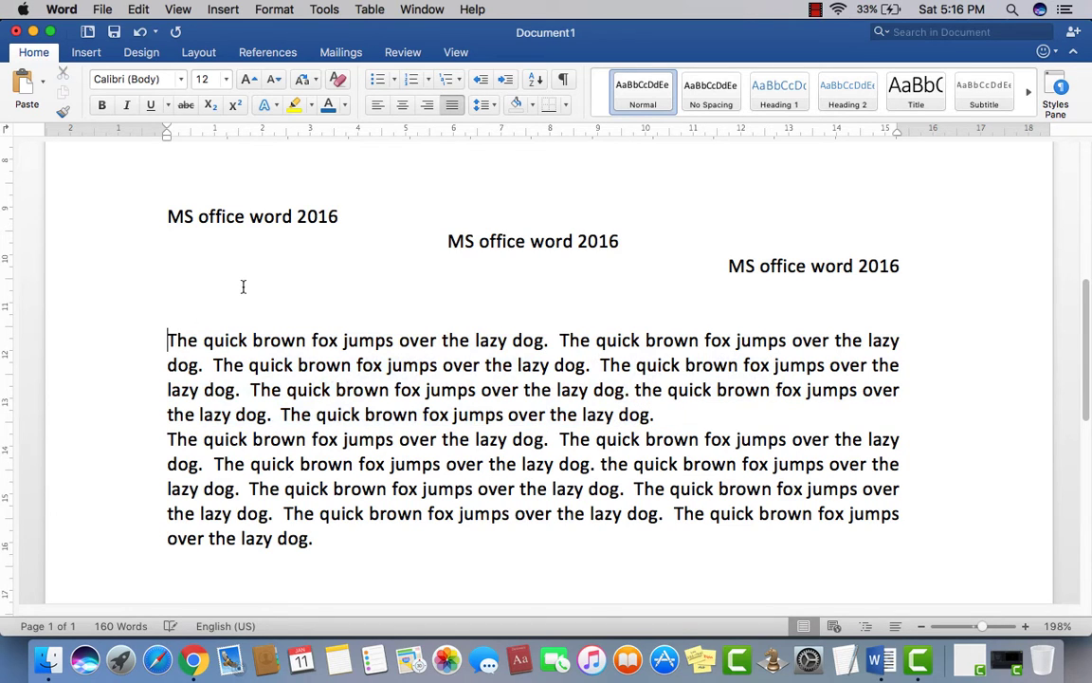
Adjust the first paragraph with Increase and Decrease Indent until it sits well in from the margin.
{"action": "left_click", "coordinate": [506, 84]}
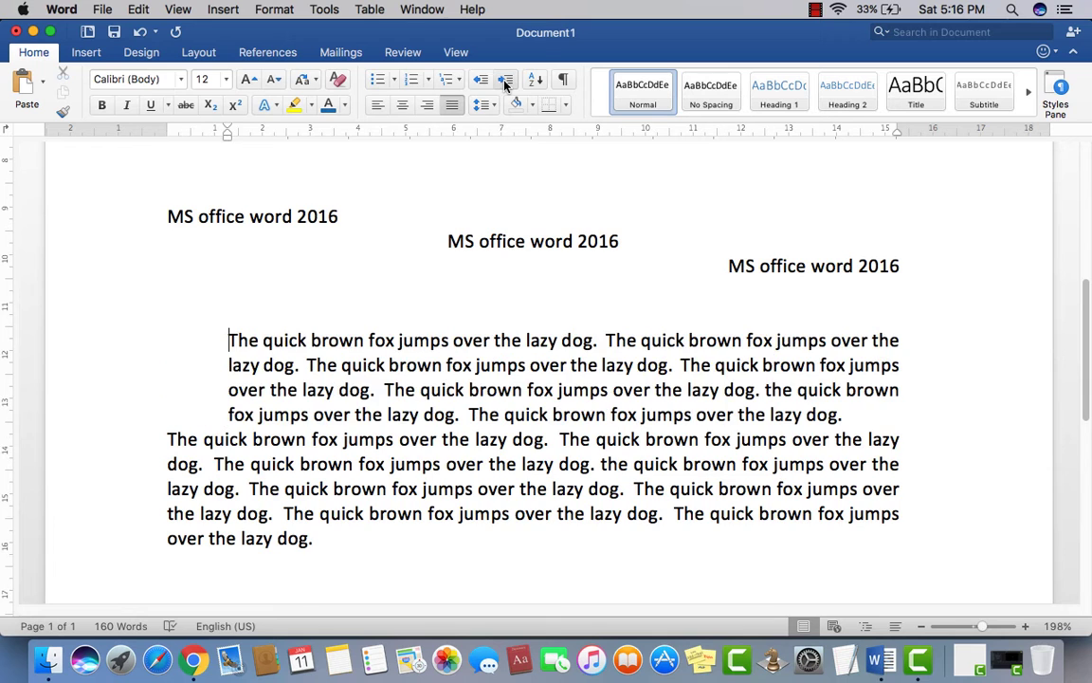
{"action": "left_click", "coordinate": [505, 84]}
{"action": "left_click", "coordinate": [506, 84]}
{"action": "left_click", "coordinate": [505, 85]}
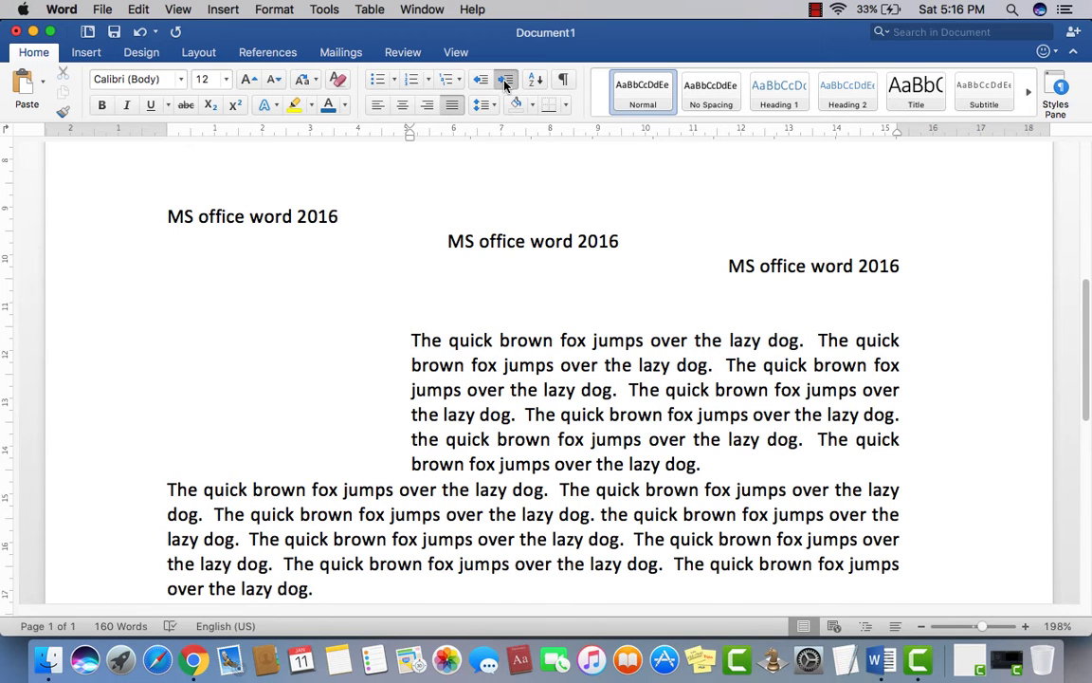
{"action": "left_click", "coordinate": [505, 84]}
{"action": "left_click", "coordinate": [506, 84]}
{"action": "left_click", "coordinate": [506, 84]}
{"action": "left_click", "coordinate": [505, 84]}
{"action": "left_click", "coordinate": [506, 84]}
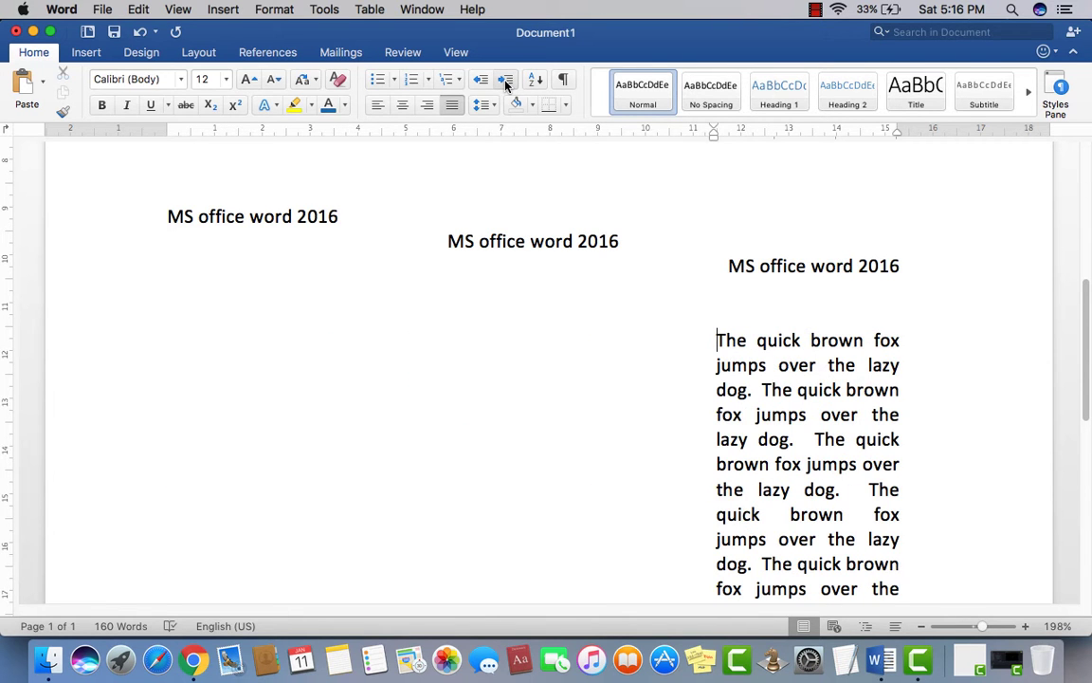
{"action": "left_click", "coordinate": [482, 84]}
{"action": "double_click", "coordinate": [483, 85]}
{"action": "double_click", "coordinate": [482, 84]}
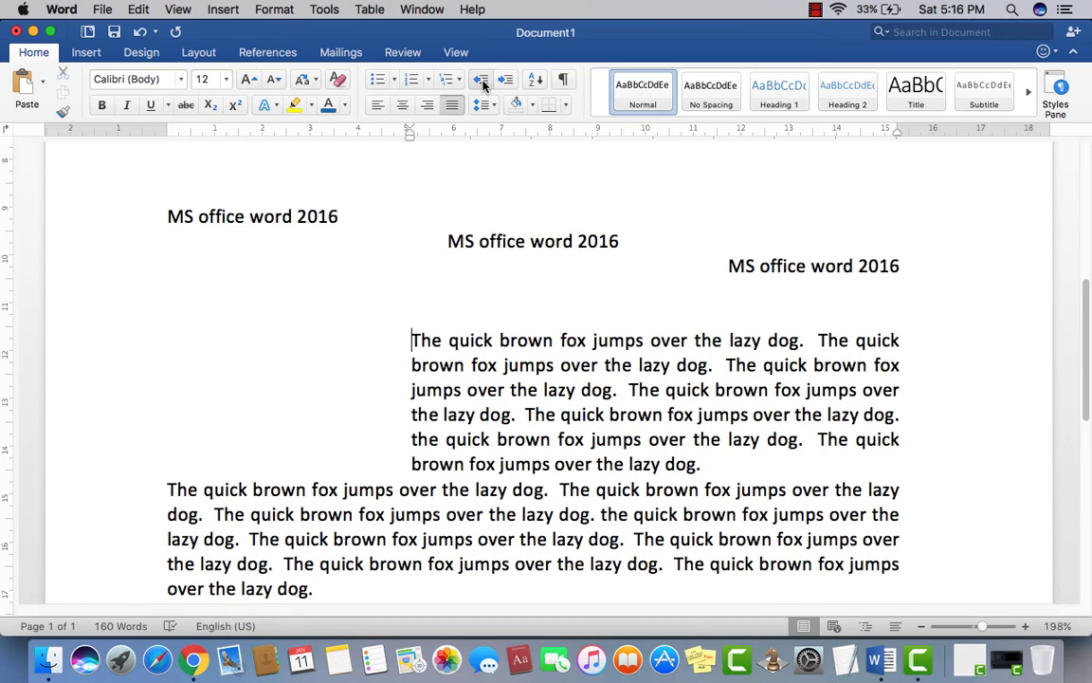
{"action": "left_click", "coordinate": [482, 84]}
{"action": "left_click", "coordinate": [483, 85]}
{"action": "left_click", "coordinate": [483, 85]}
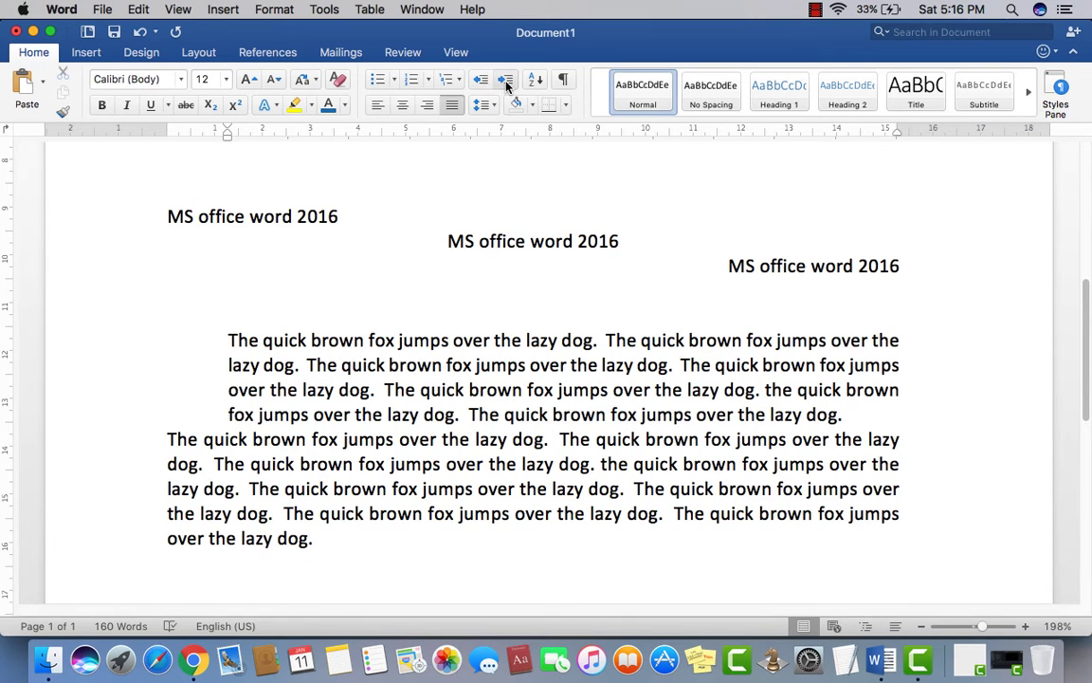
{"action": "left_click", "coordinate": [505, 83]}
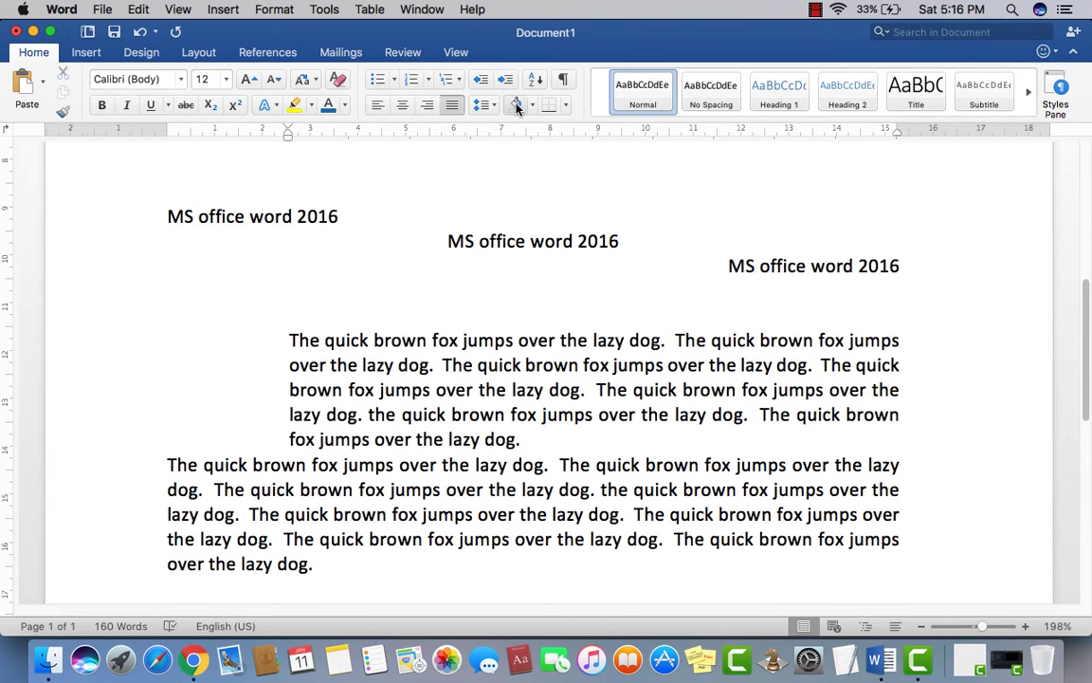
{"action": "left_click", "coordinate": [512, 87]}
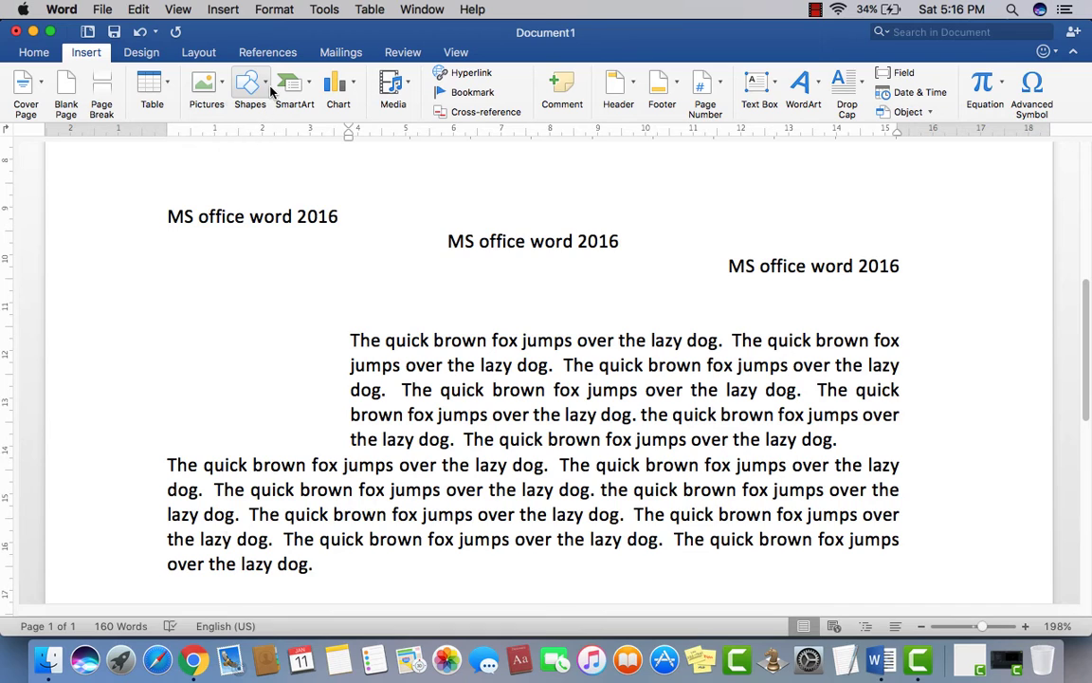
{"action": "left_click", "coordinate": [270, 88]}
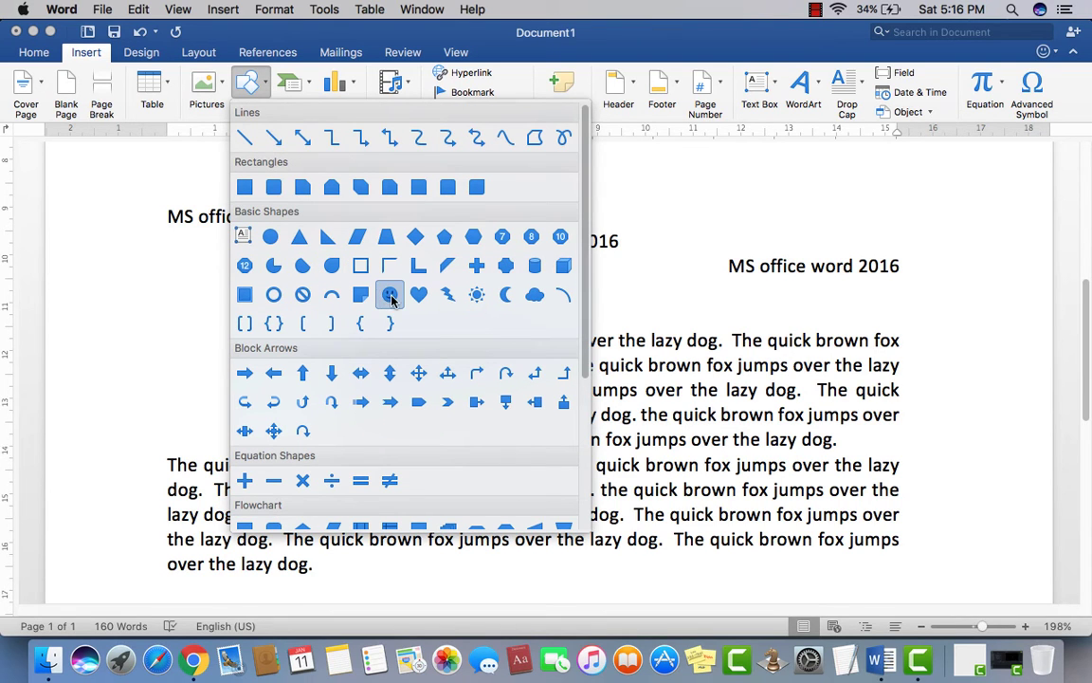
{"action": "left_click", "coordinate": [563, 266]}
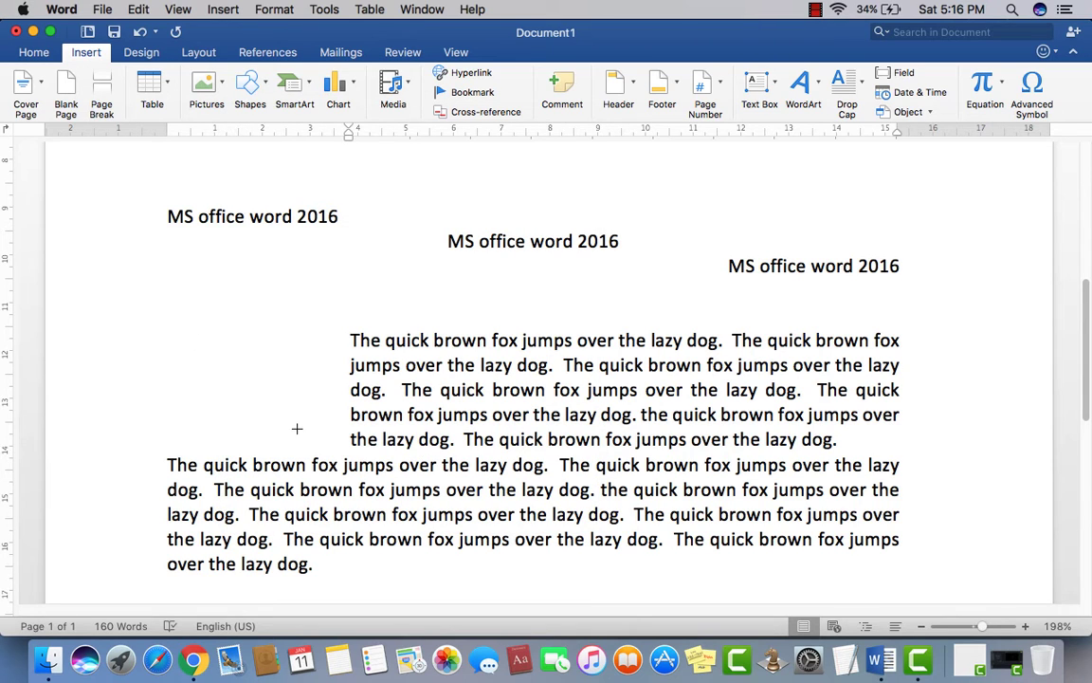
{"action": "left_click_drag", "start_coordinate": [143, 310], "coordinate": [296, 433]}
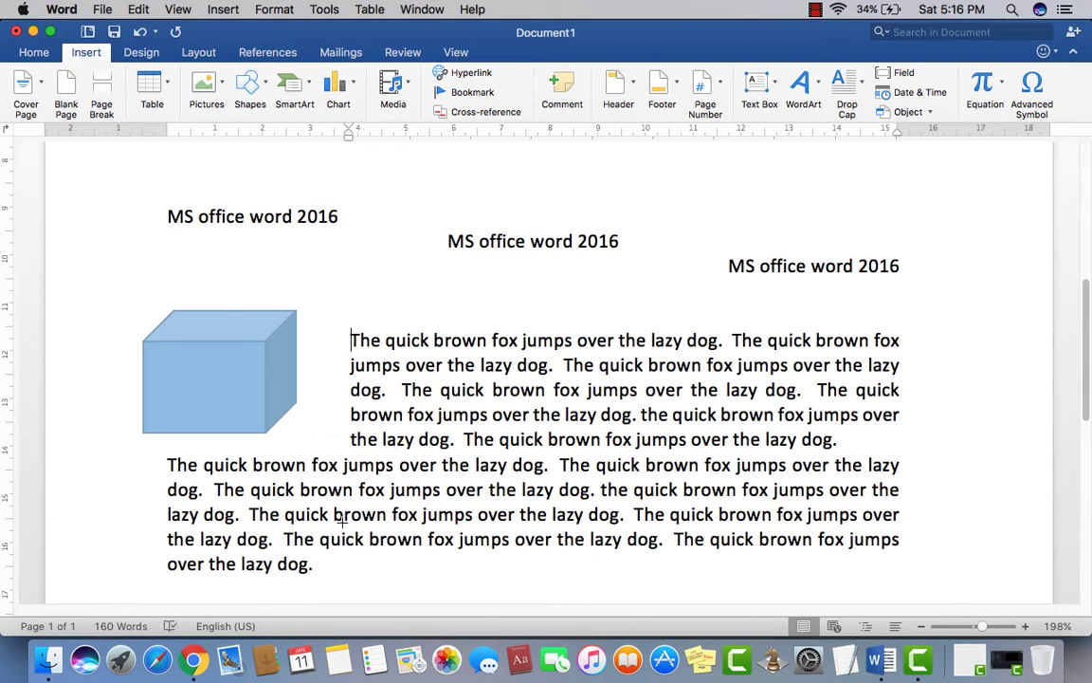
{"action": "left_click", "coordinate": [237, 372]}
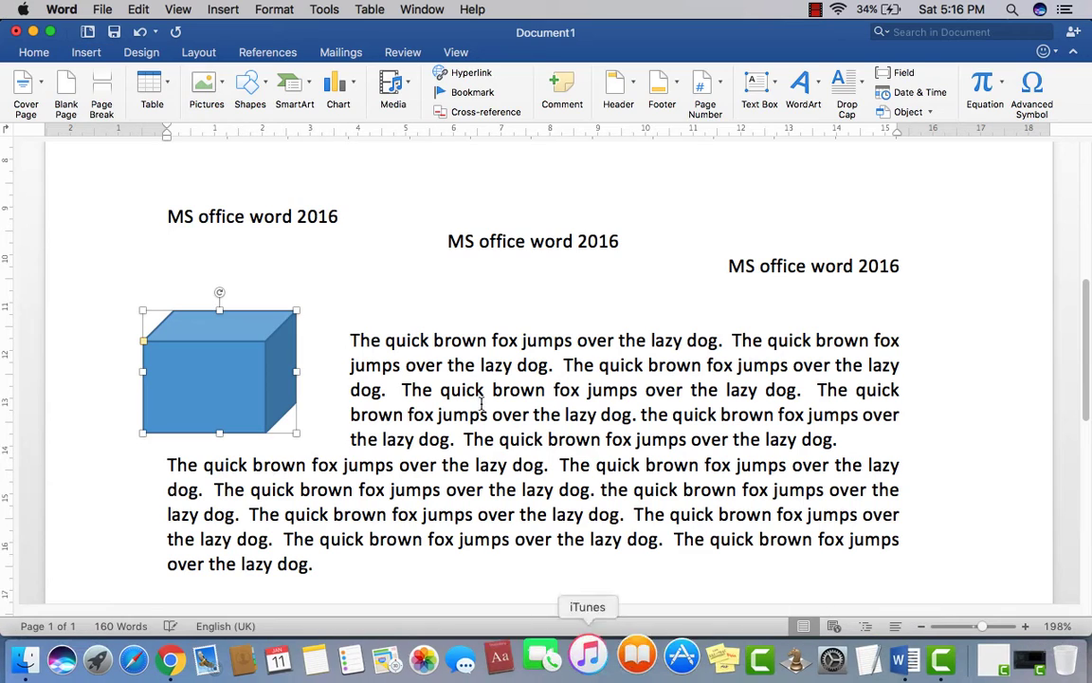
{"action": "left_click_drag", "start_coordinate": [239, 368], "coordinate": [271, 384]}
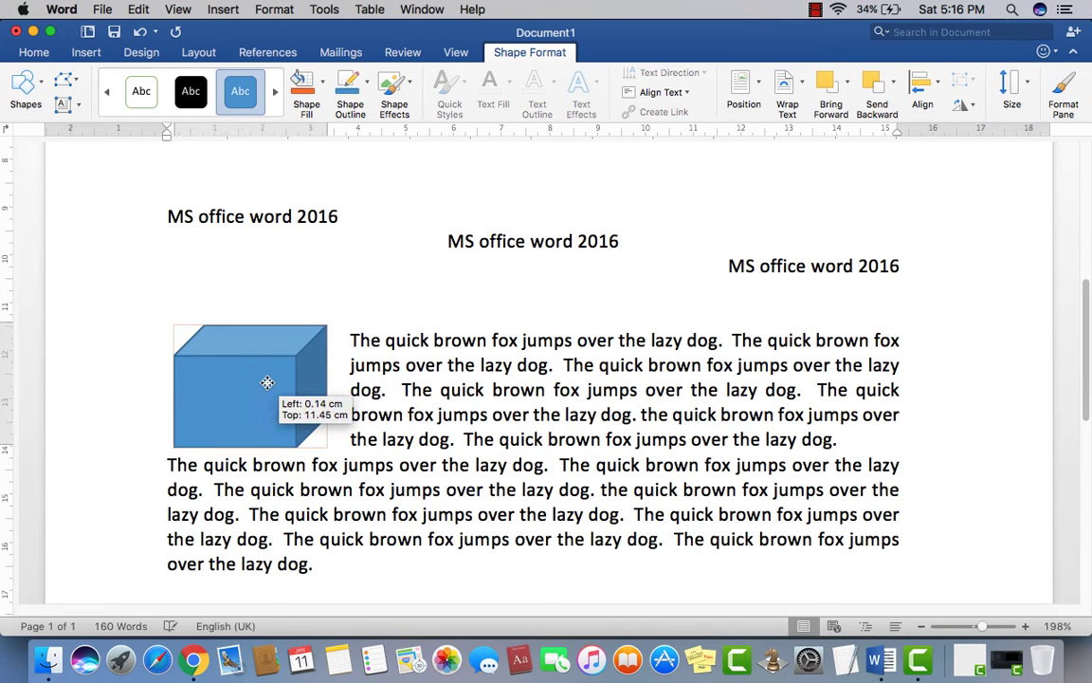
{"action": "left_click", "coordinate": [490, 452]}
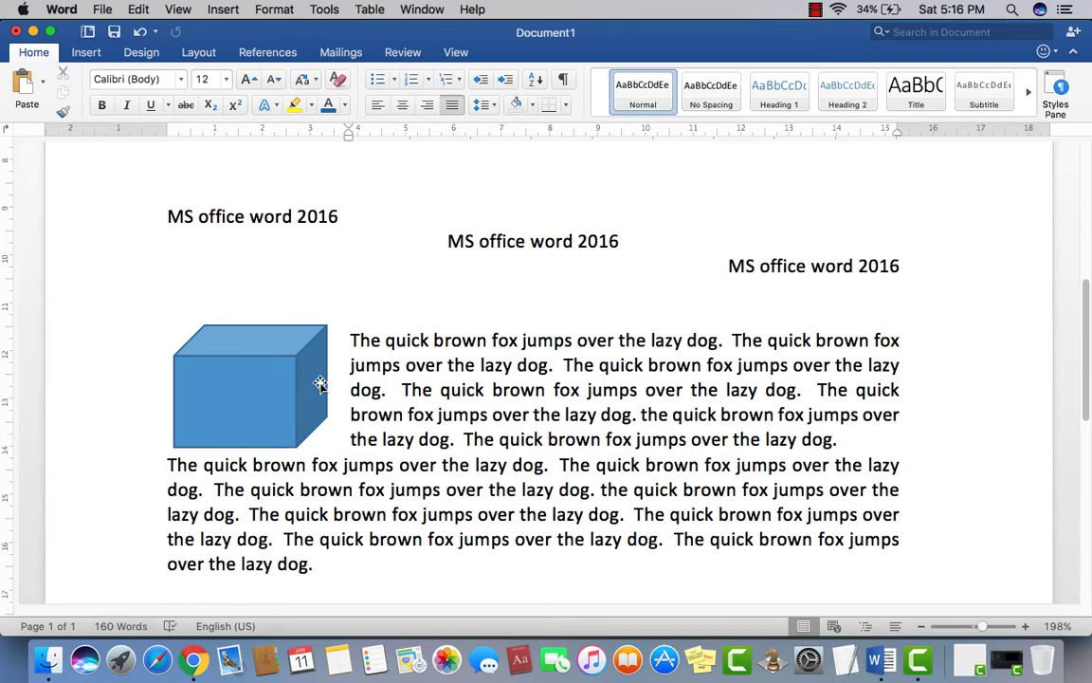
{"action": "left_click", "coordinate": [244, 372]}
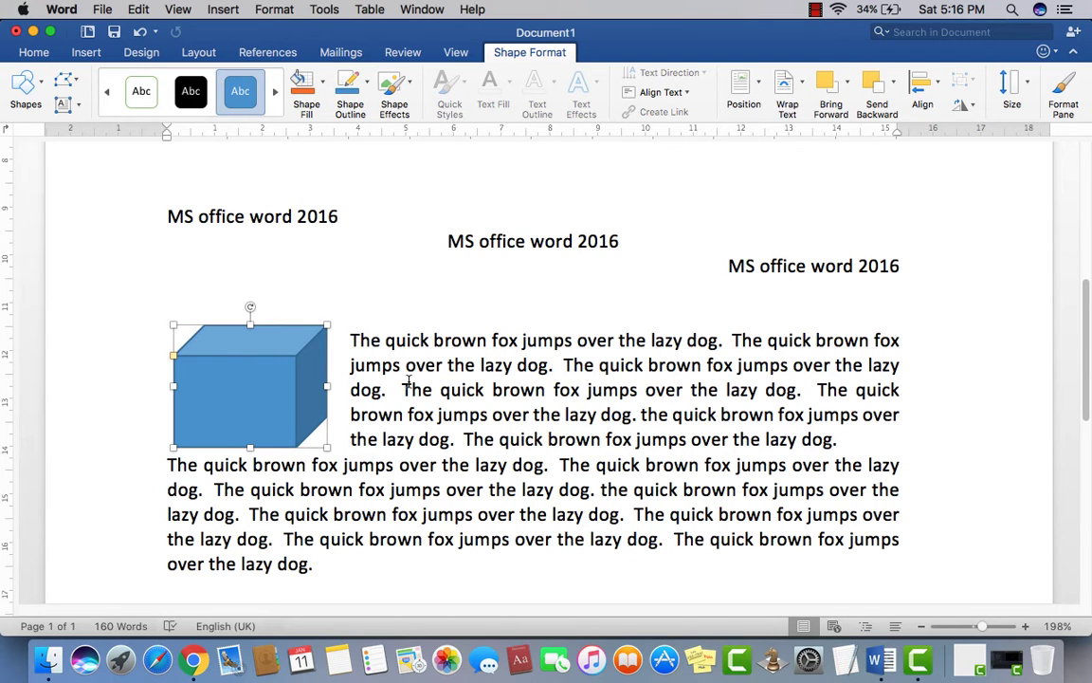
{"action": "key", "text": "Delete"}
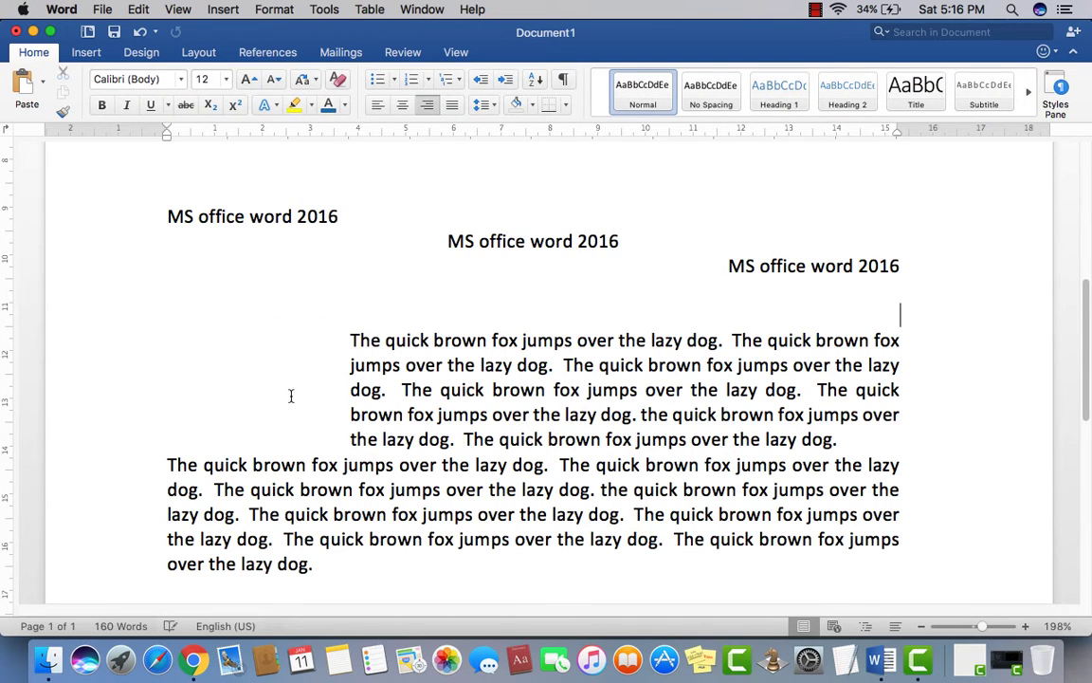
Remove the indent from the upper quick-brown-fox paragraph so it starts at the left margin.
{"action": "left_click", "coordinate": [348, 339]}
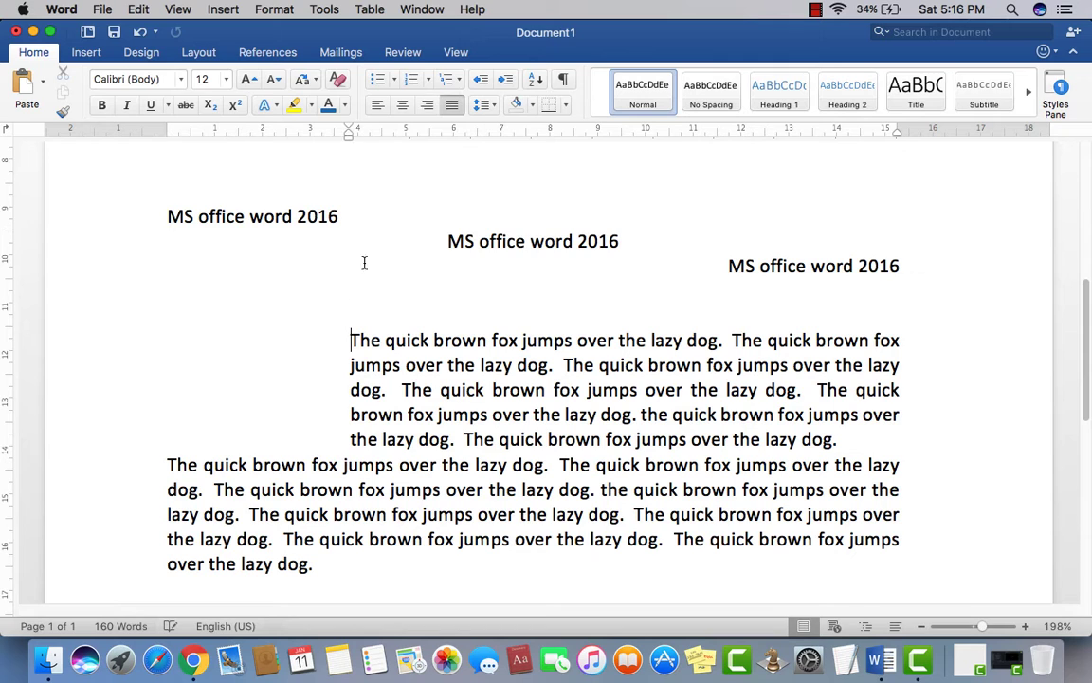
{"action": "left_click", "coordinate": [482, 81]}
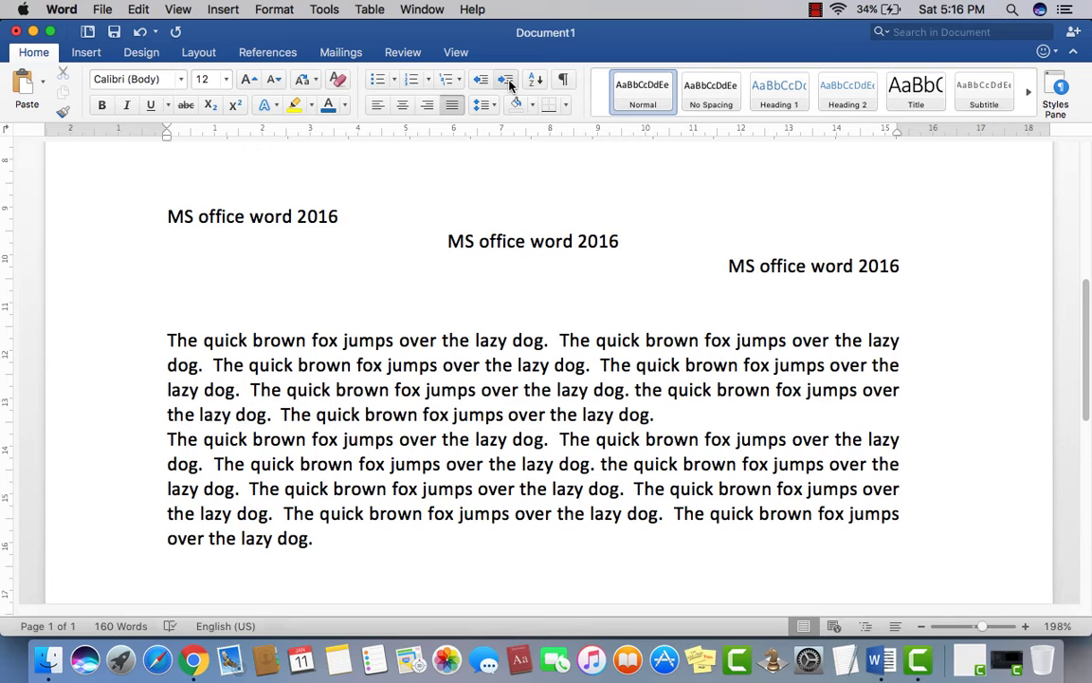
{"action": "scroll", "coordinate": [433, 285], "scroll_direction": "down", "scroll_amount": 2}
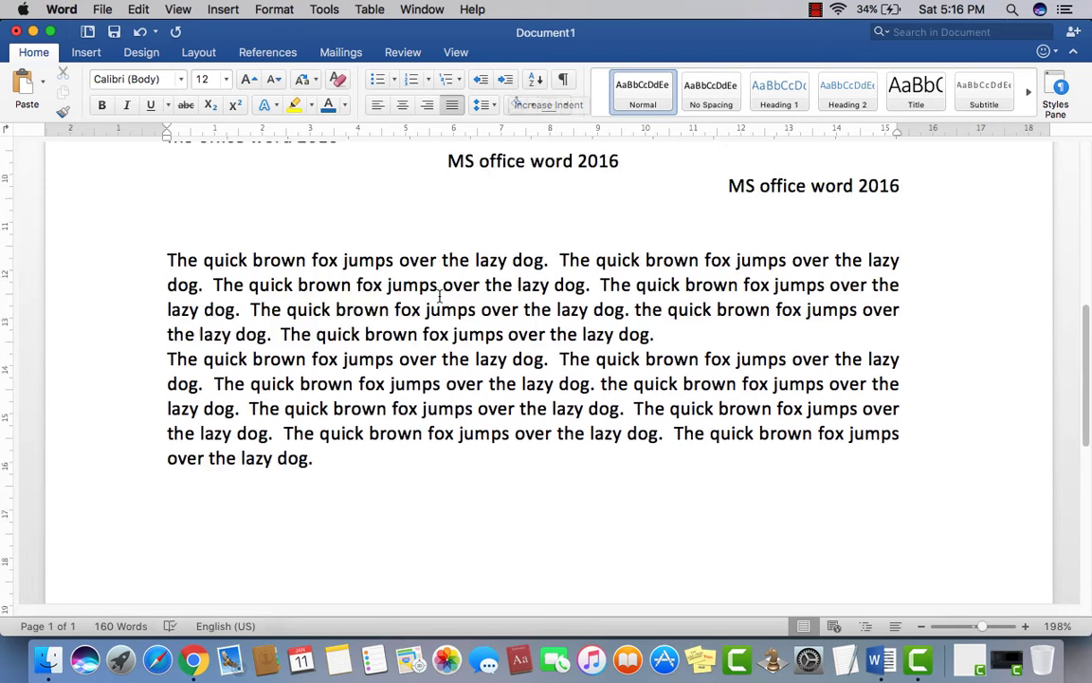
{"action": "scroll", "coordinate": [438, 302], "scroll_direction": "up", "scroll_amount": 5}
{"action": "scroll", "coordinate": [439, 301], "scroll_direction": "up", "scroll_amount": 5}
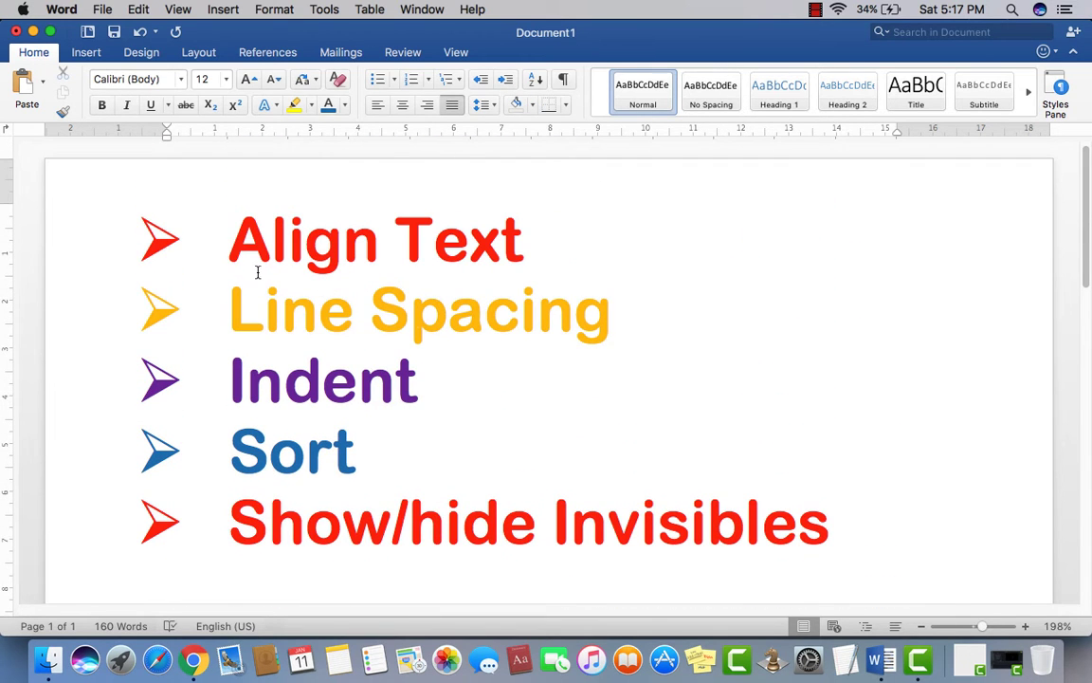
Select lines in the Align Text heading and coloured list, then deselect and return to the paragraphs.
{"action": "left_click_drag", "start_coordinate": [228, 237], "coordinate": [536, 242]}
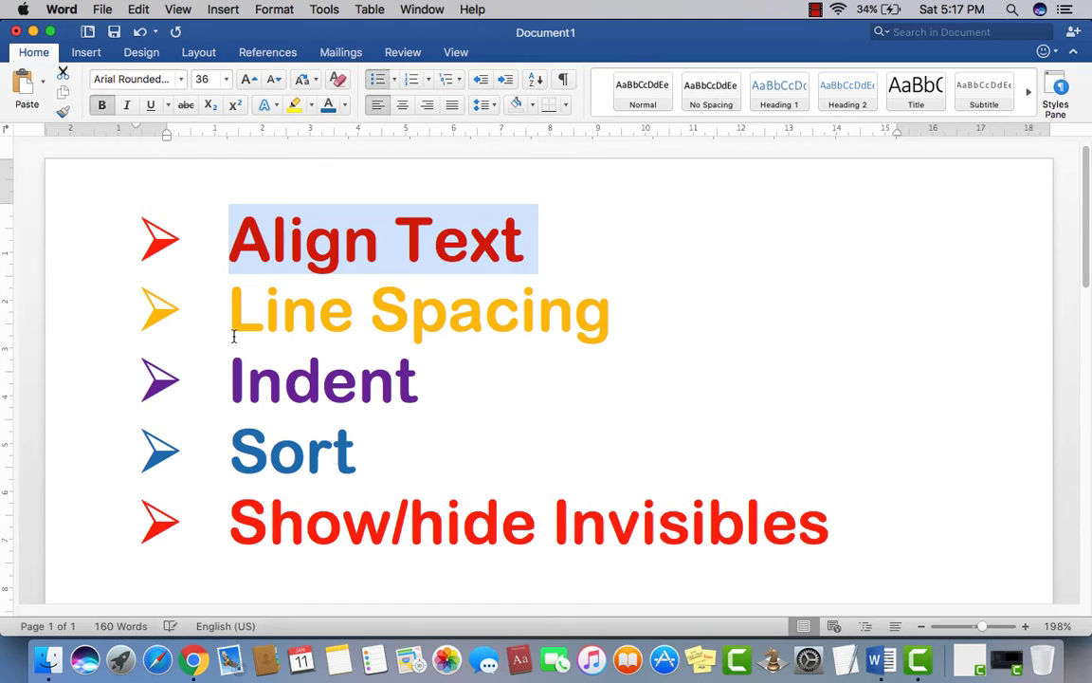
{"action": "left_click_drag", "start_coordinate": [234, 336], "coordinate": [560, 324]}
{"action": "mouse_move", "coordinate": [206, 346]}
{"action": "left_mouse_down"}
{"action": "mouse_move", "coordinate": [413, 379]}
{"action": "mouse_move", "coordinate": [268, 480]}
{"action": "left_mouse_up"}
{"action": "left_click", "coordinate": [235, 451]}
{"action": "scroll", "coordinate": [379, 487], "scroll_direction": "down", "scroll_amount": 1}
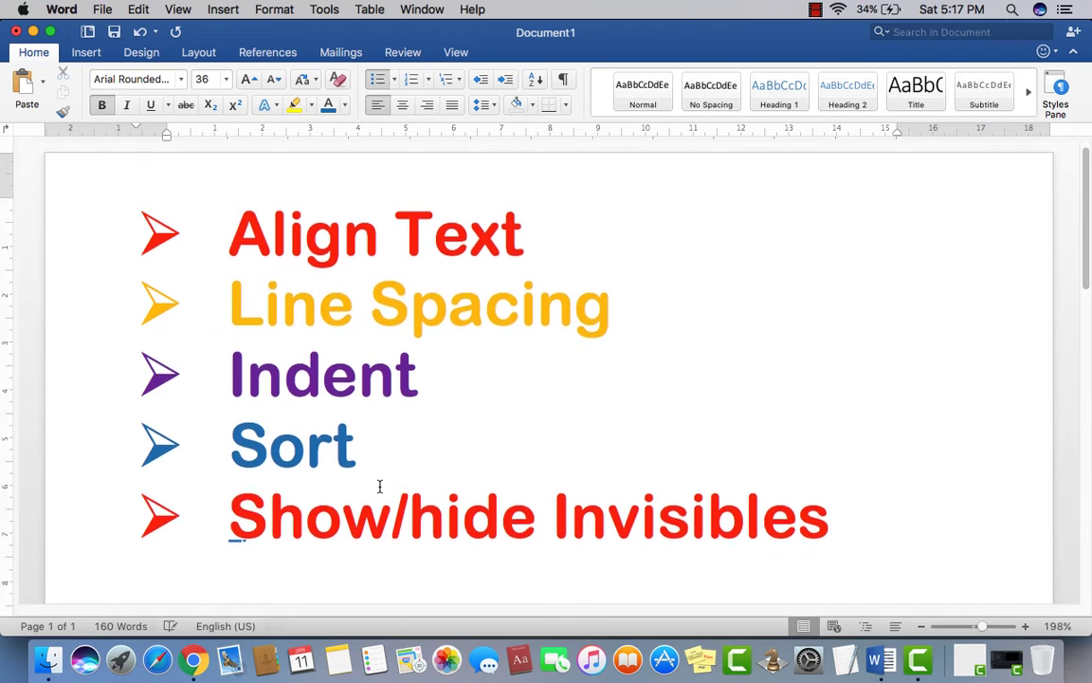
{"action": "scroll", "coordinate": [379, 486], "scroll_direction": "down", "scroll_amount": 5}
{"action": "scroll", "coordinate": [379, 486], "scroll_direction": "down", "scroll_amount": 3}
{"action": "scroll", "coordinate": [379, 487], "scroll_direction": "down", "scroll_amount": 5}
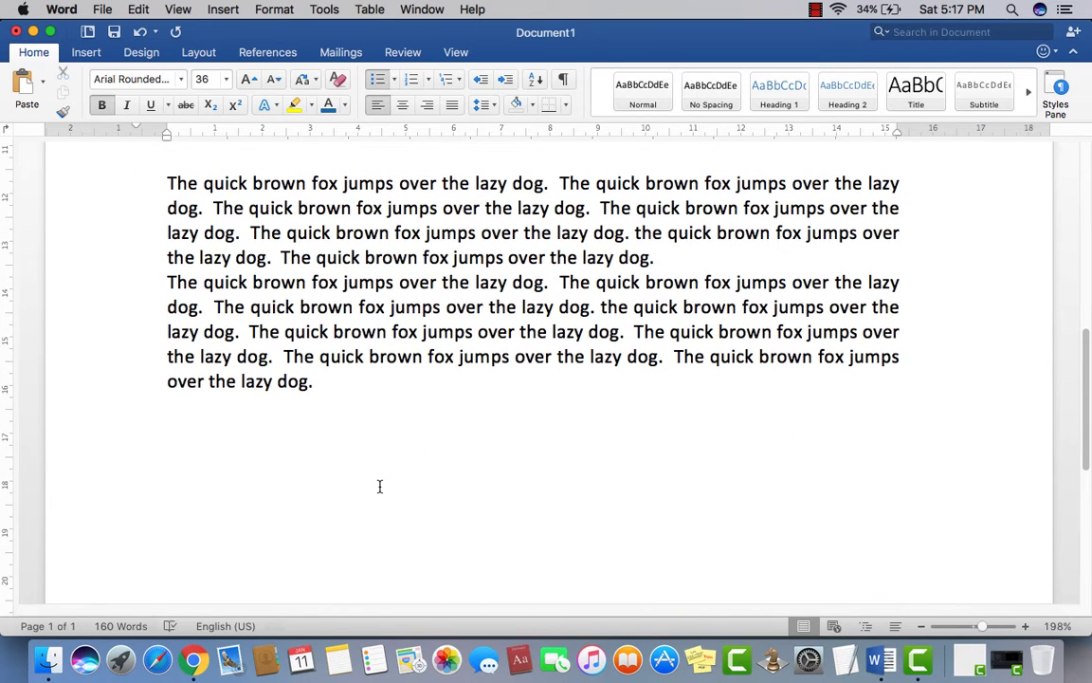
Type 43, 34354, 45, 4545, 32423, 3242, 32423, 4234 one per line and select them.
{"action": "left_click", "coordinate": [376, 484]}
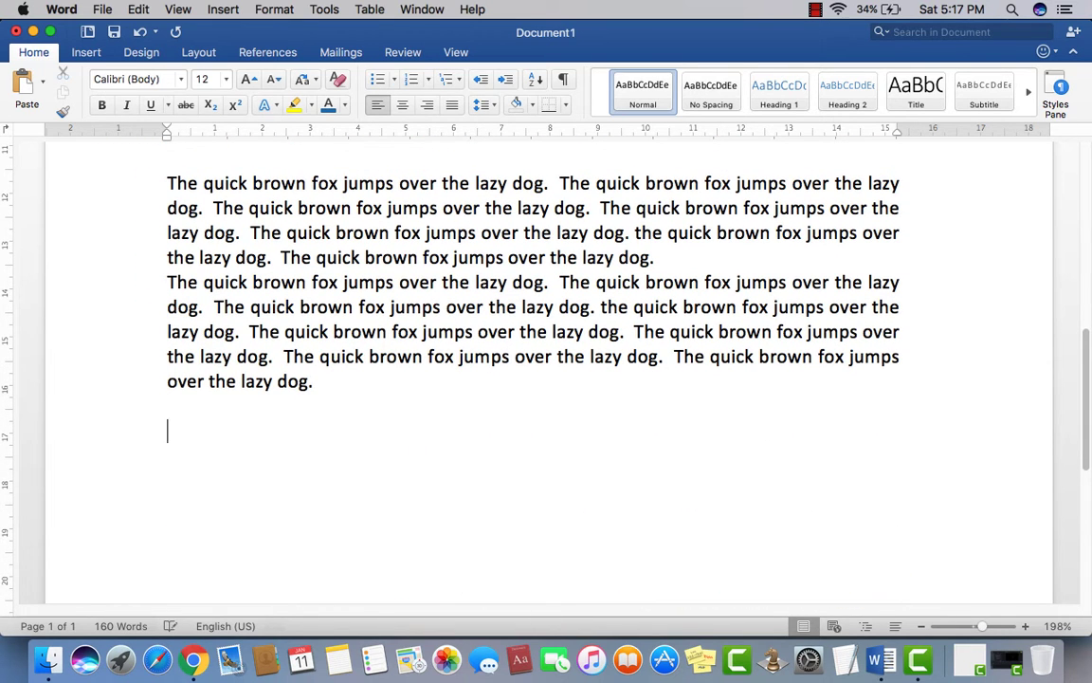
{"action": "type", "text": "43"}
{"action": "key", "text": "Return"}
{"action": "type", "text": "343"}
{"action": "type", "text": "54 45 4545 324"}
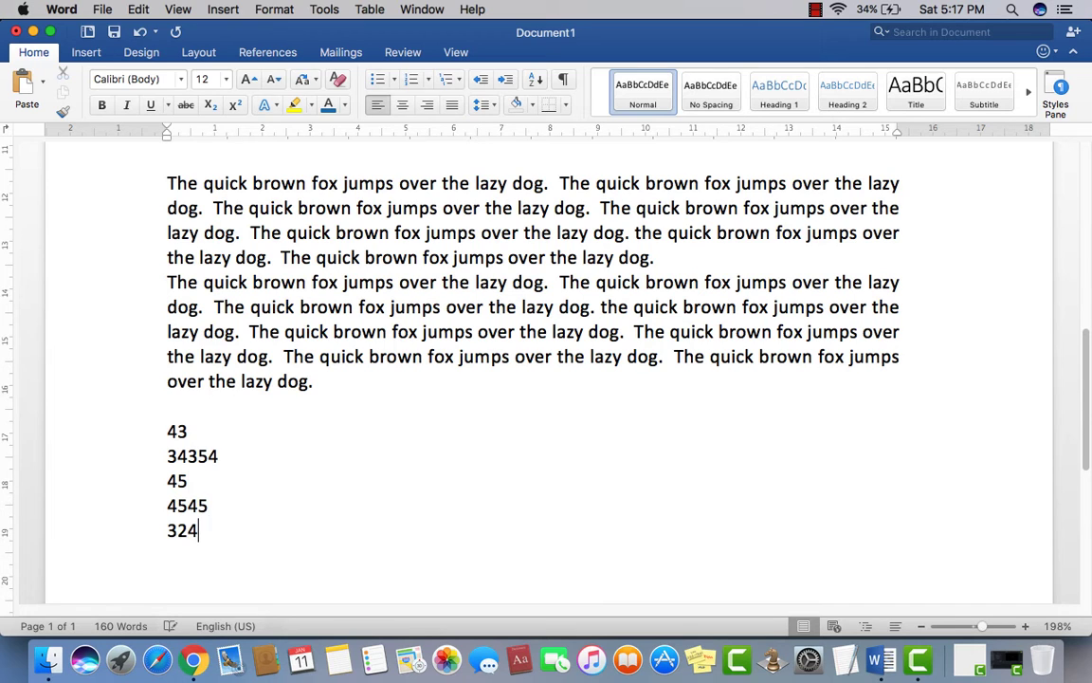
{"action": "type", "text": "23 3242 32423 "}
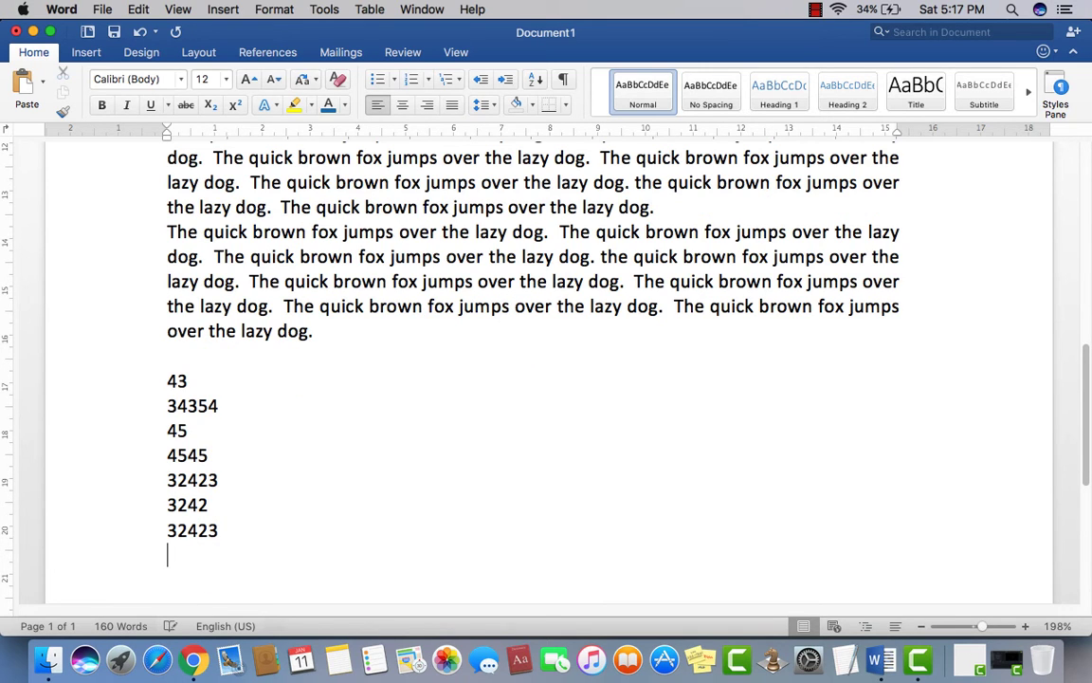
{"action": "type", "text": "4234"}
{"action": "key", "text": "Return"}
{"action": "left_click_drag", "start_coordinate": [214, 560], "coordinate": [127, 371]}
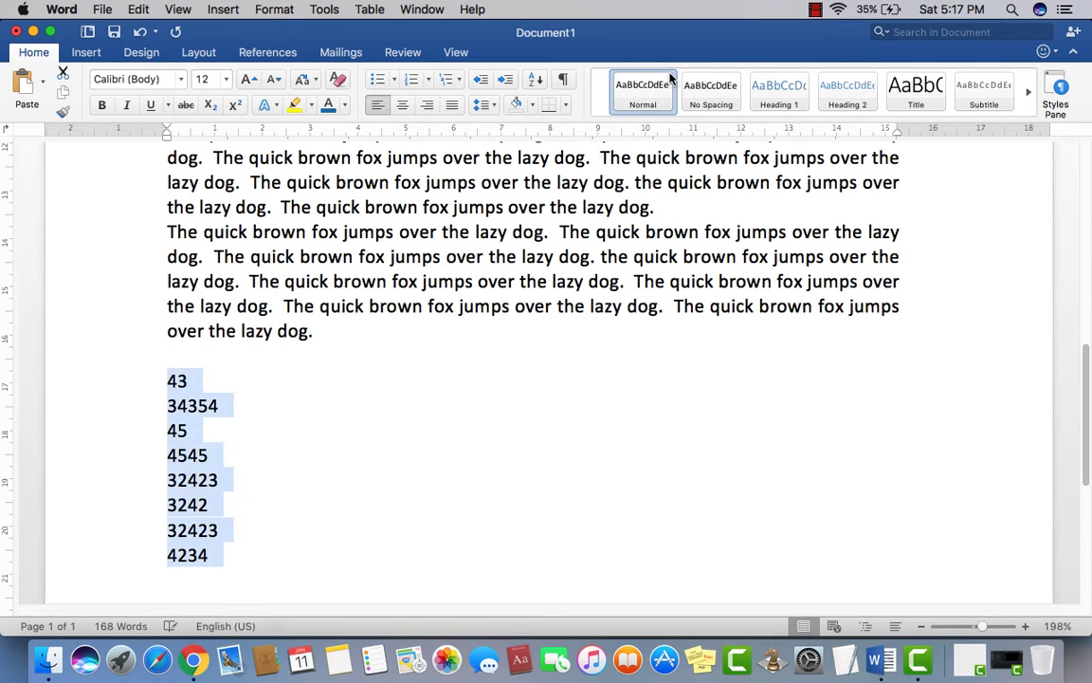
Sort the eight numbers by Number type in ascending order, from 43 up to 34354.
{"action": "left_click", "coordinate": [537, 81]}
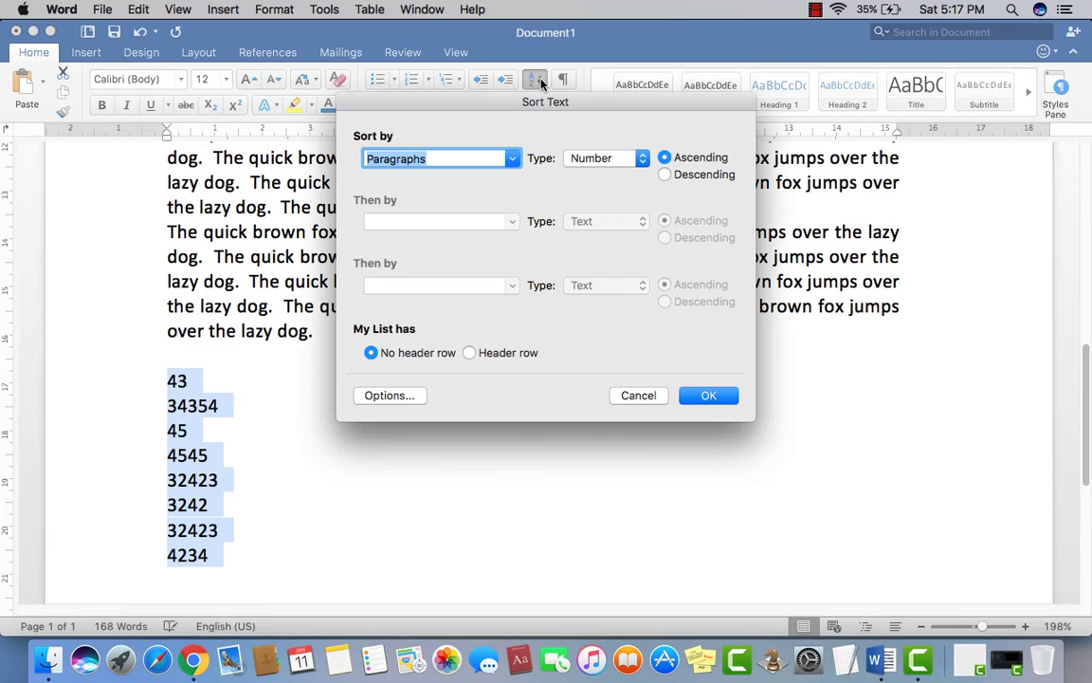
{"action": "left_click", "coordinate": [638, 396]}
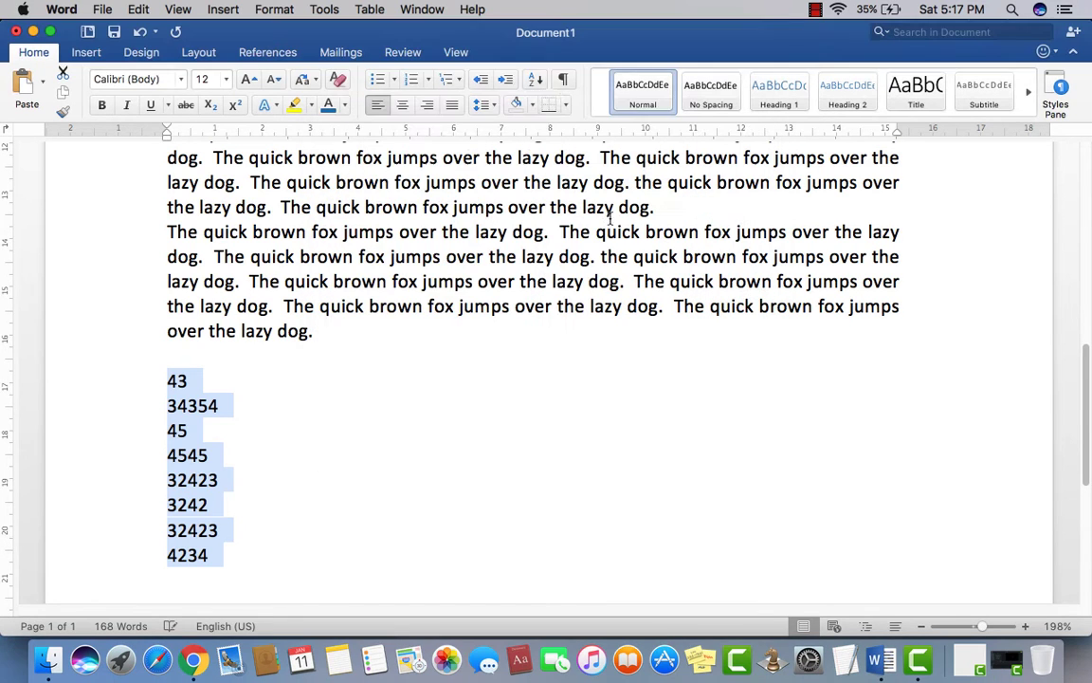
{"action": "left_click", "coordinate": [535, 84]}
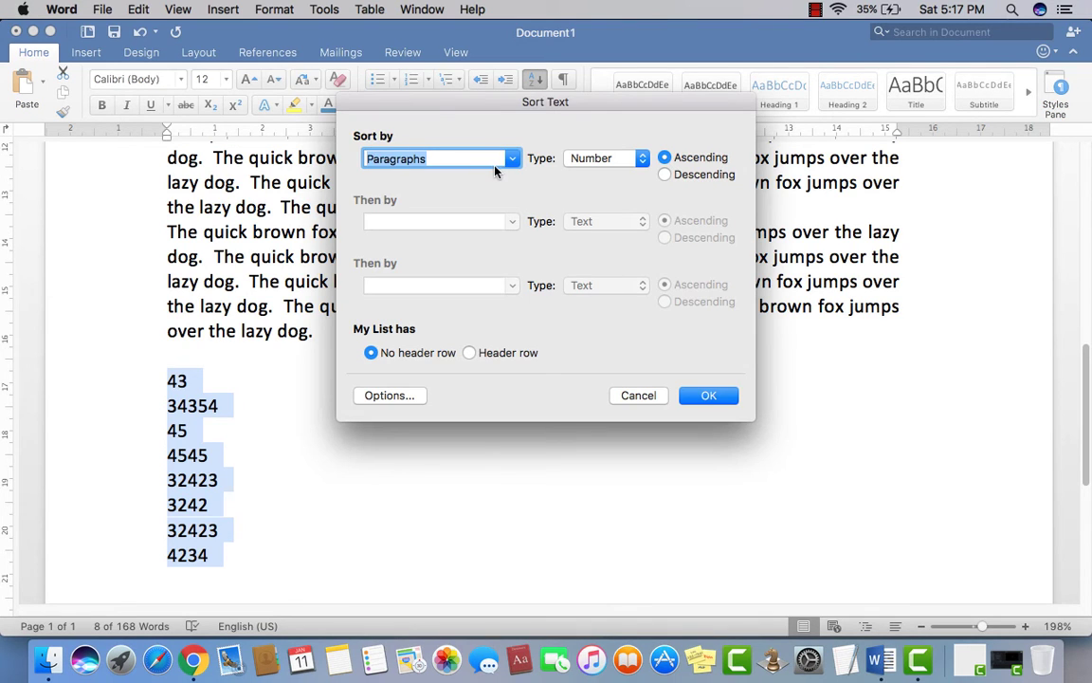
{"action": "left_click", "coordinate": [643, 161]}
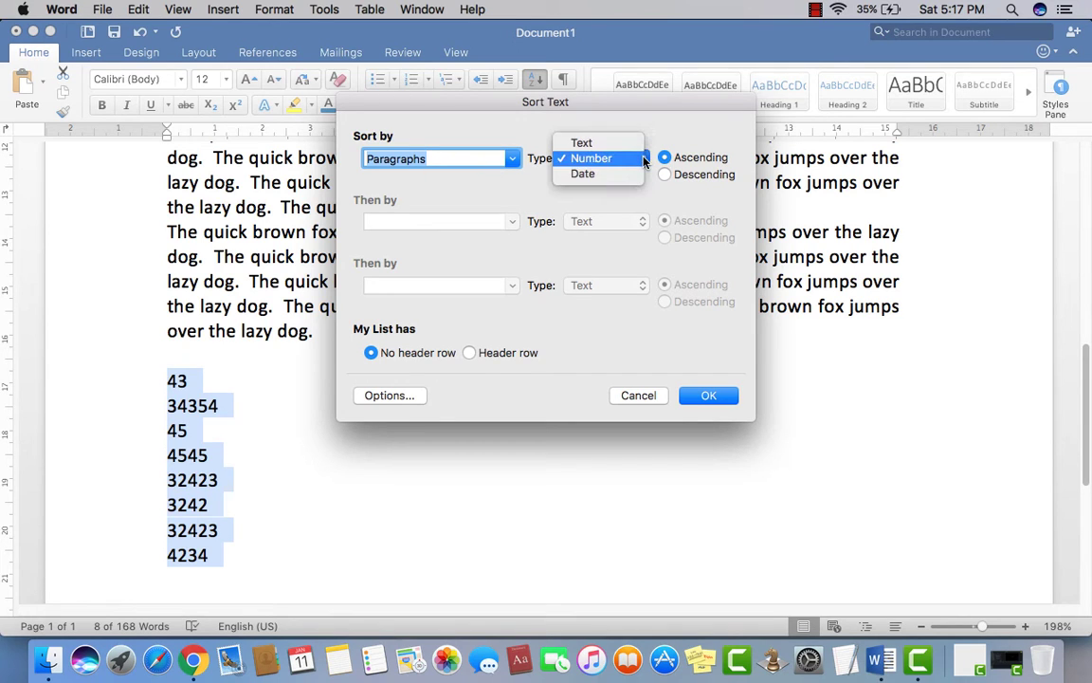
{"action": "left_click", "coordinate": [598, 163]}
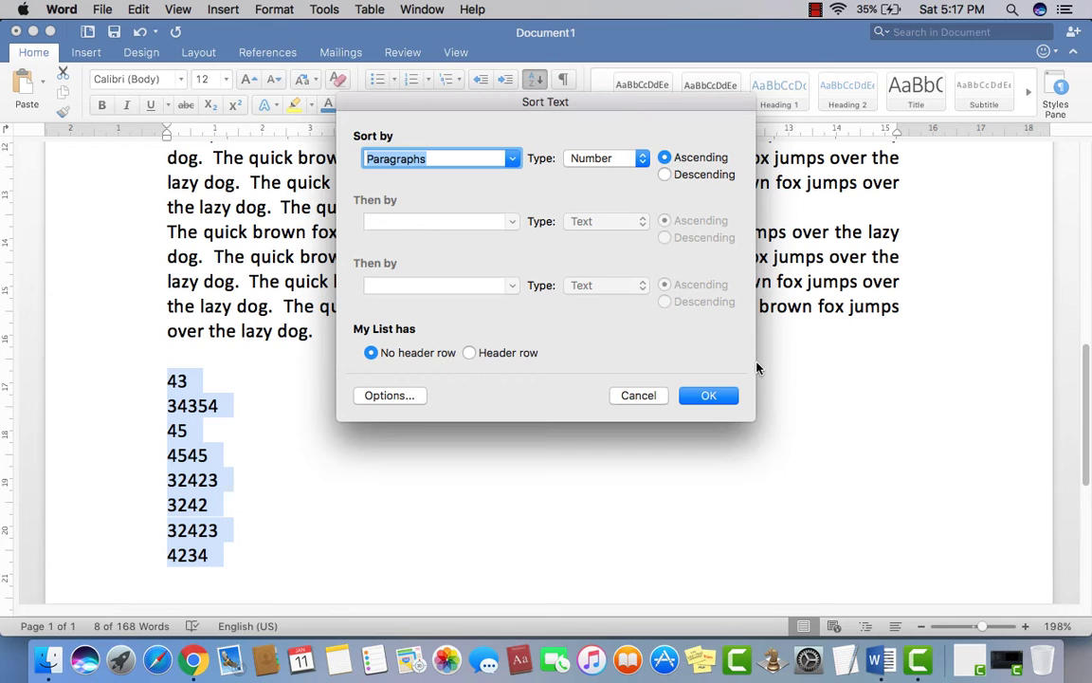
{"action": "left_click", "coordinate": [724, 397]}
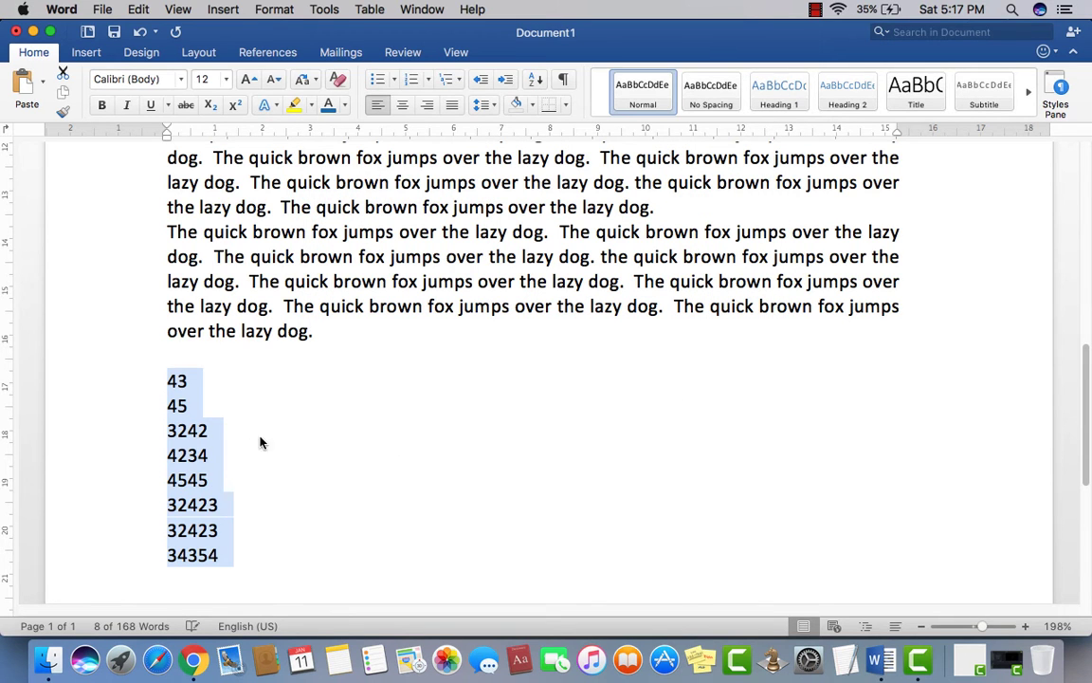
{"action": "left_click", "coordinate": [297, 528]}
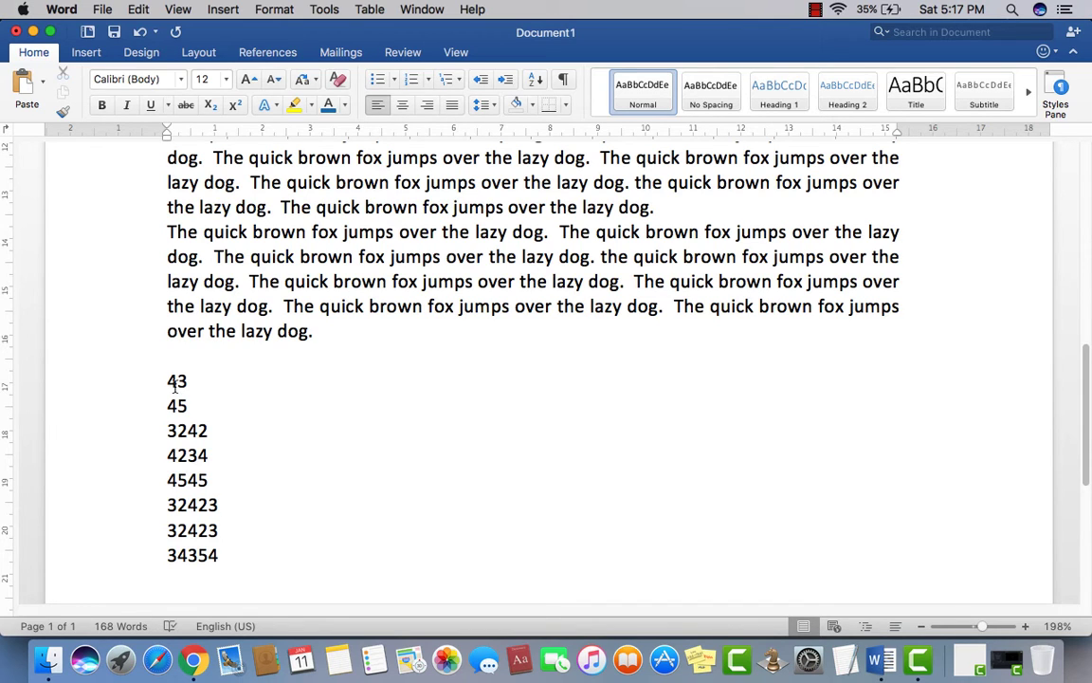
Re-sort the selected number list in descending order, from 34354 down to 43.
{"action": "left_click_drag", "start_coordinate": [167, 380], "coordinate": [221, 558]}
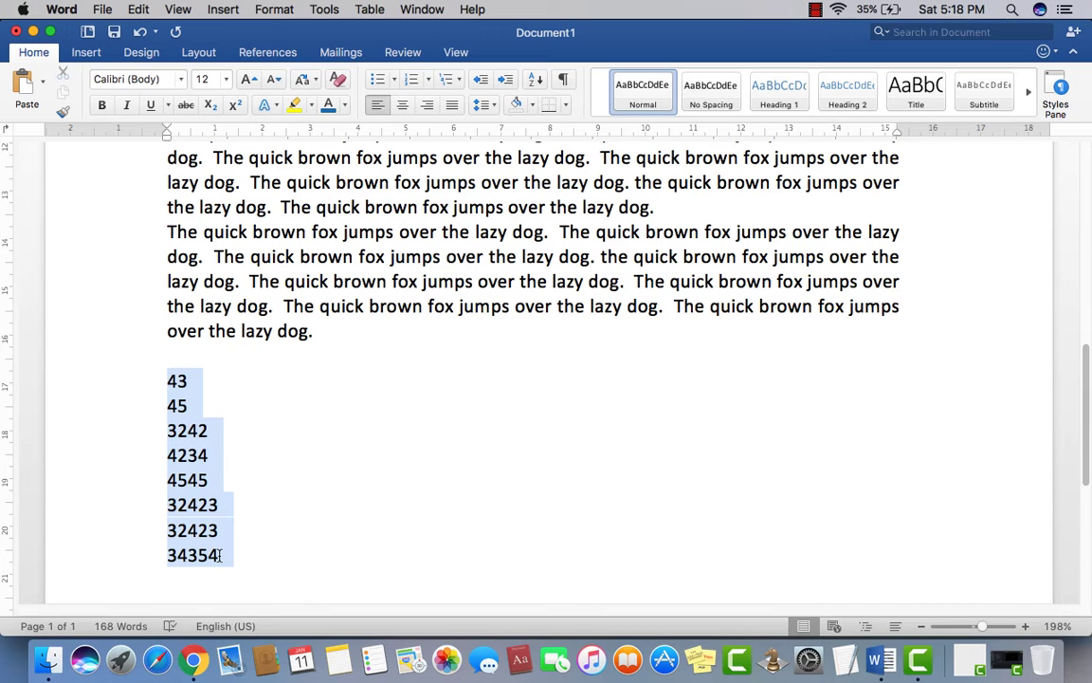
{"action": "left_click", "coordinate": [536, 84]}
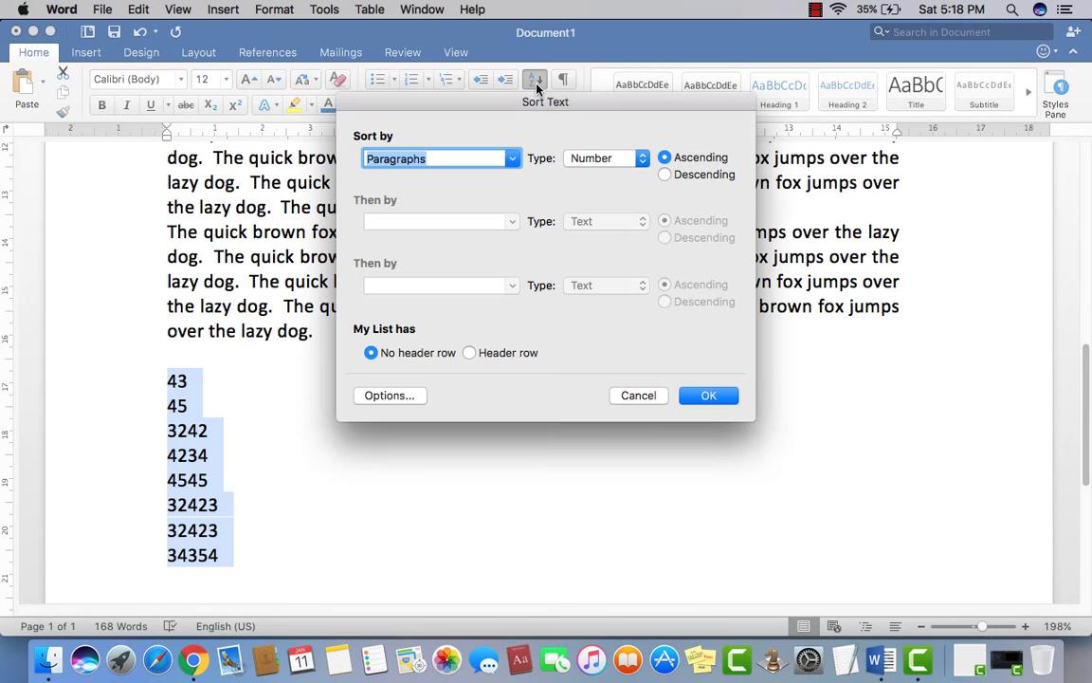
{"action": "left_click", "coordinate": [665, 175]}
{"action": "left_click", "coordinate": [706, 400]}
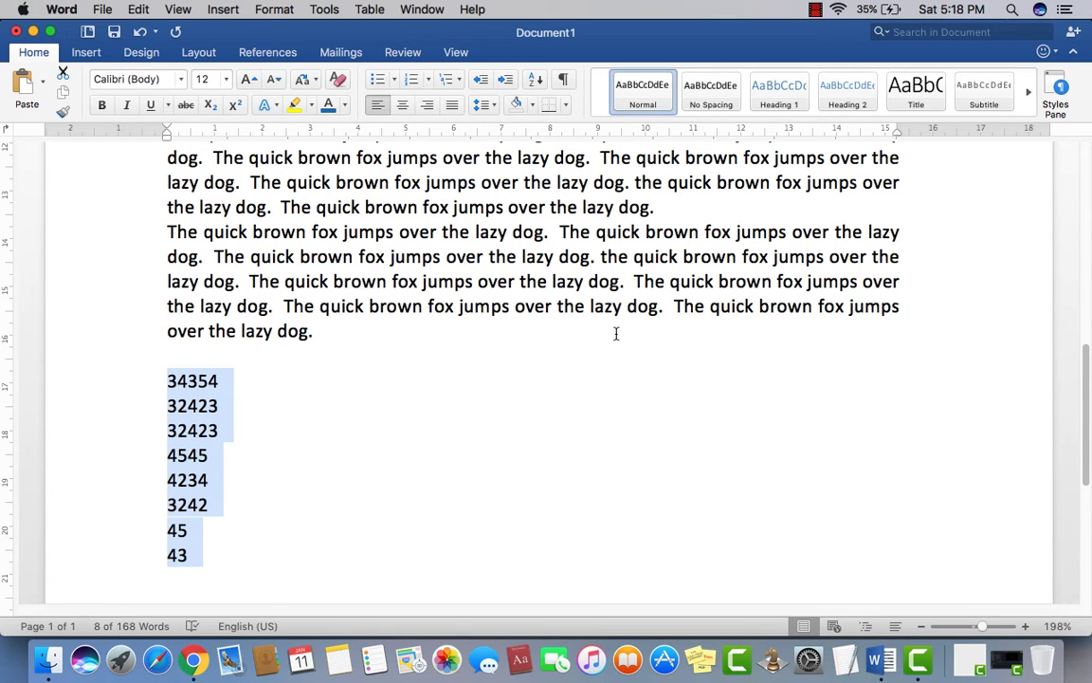
{"action": "left_click", "coordinate": [320, 543]}
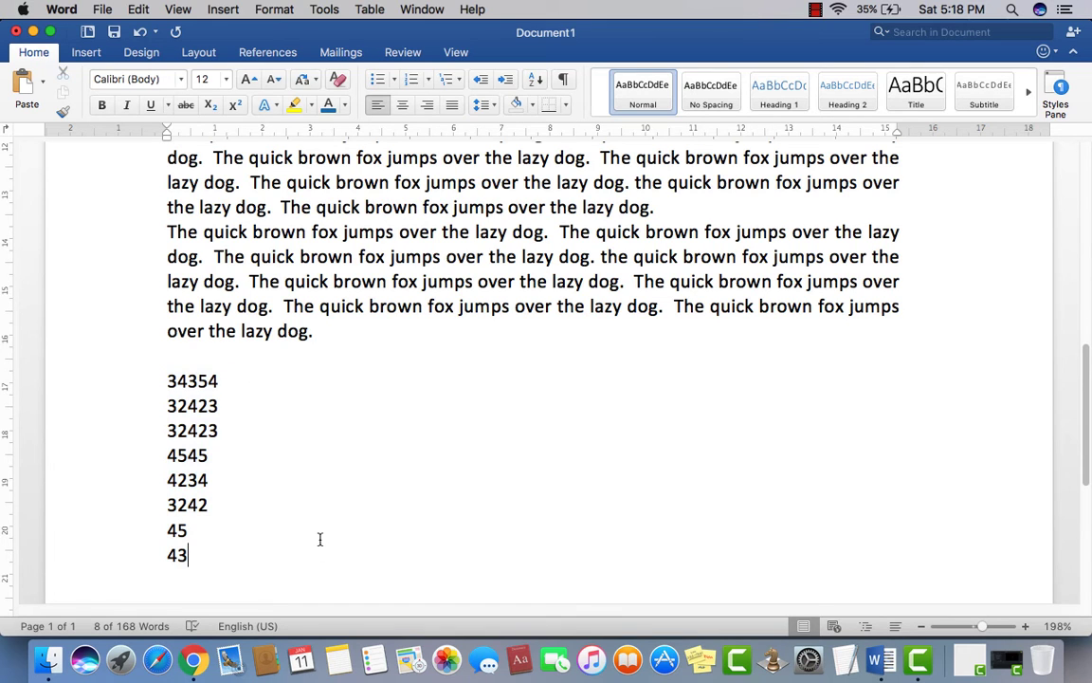
{"action": "scroll", "coordinate": [370, 408], "scroll_direction": "down", "scroll_amount": 1}
{"action": "scroll", "coordinate": [371, 408], "scroll_direction": "down", "scroll_amount": 3}
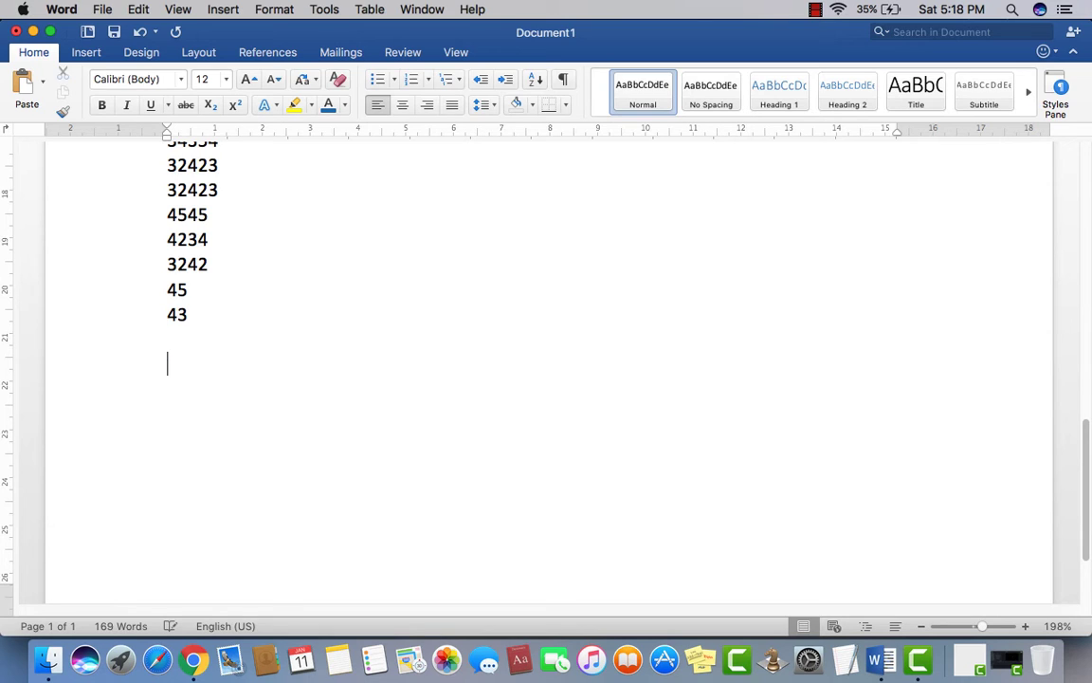
Type Islamabad, Karachi, Lahore and Multan on separate lines below the numbers, then select them.
{"action": "type", "text": "Islamabad"}
{"action": "key", "text": "Return"}
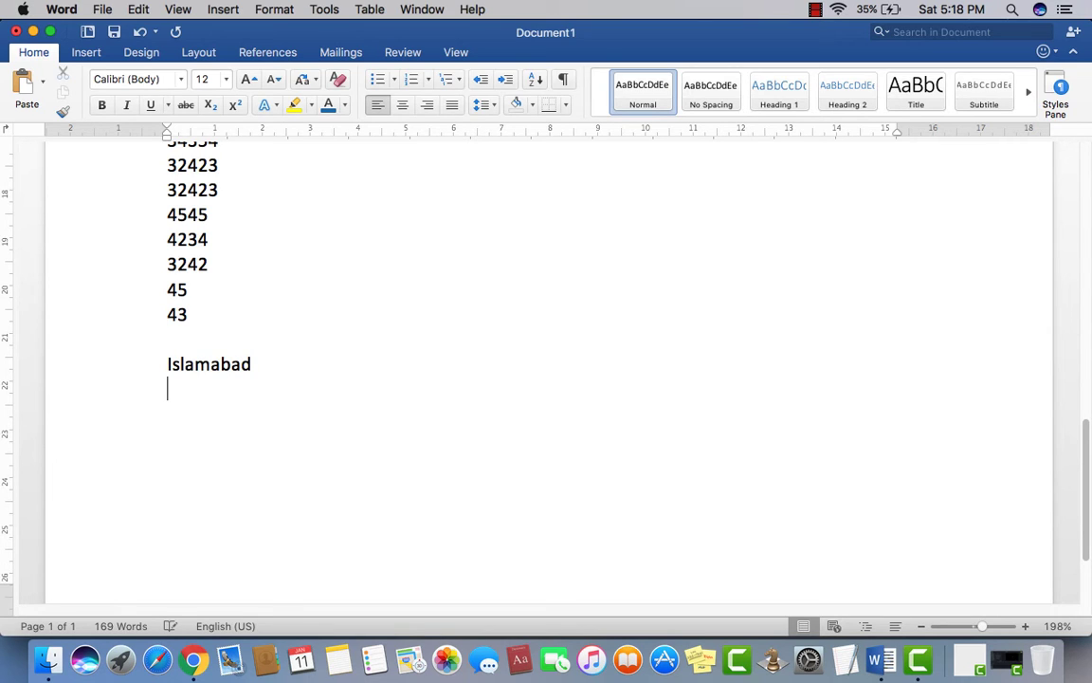
{"action": "type", "text": "Karaci"}
{"action": "key", "text": "Return"}
{"action": "key", "text": "BackSpace"}
{"action": "key", "text": "BackSpace"}
{"action": "type", "text": "hi"}
{"action": "key", "text": "Return"}
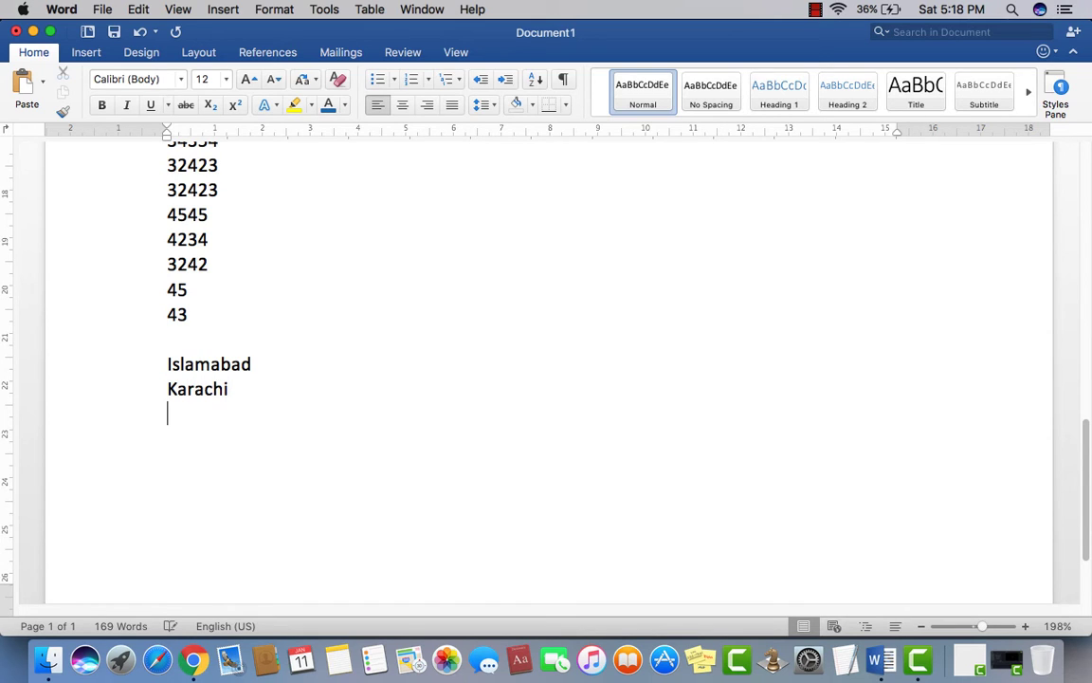
{"action": "type", "text": "Lahore"}
{"action": "key", "text": "Return"}
{"action": "type", "text": "mu"}
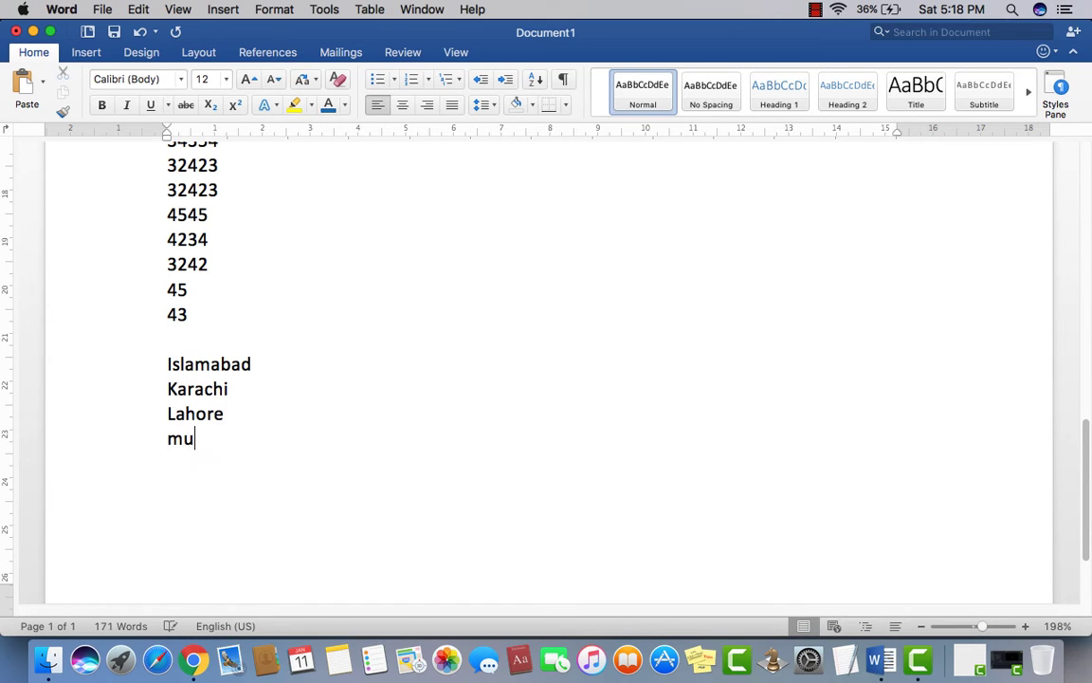
{"action": "type", "text": "ltan"}
{"action": "key", "text": "Return"}
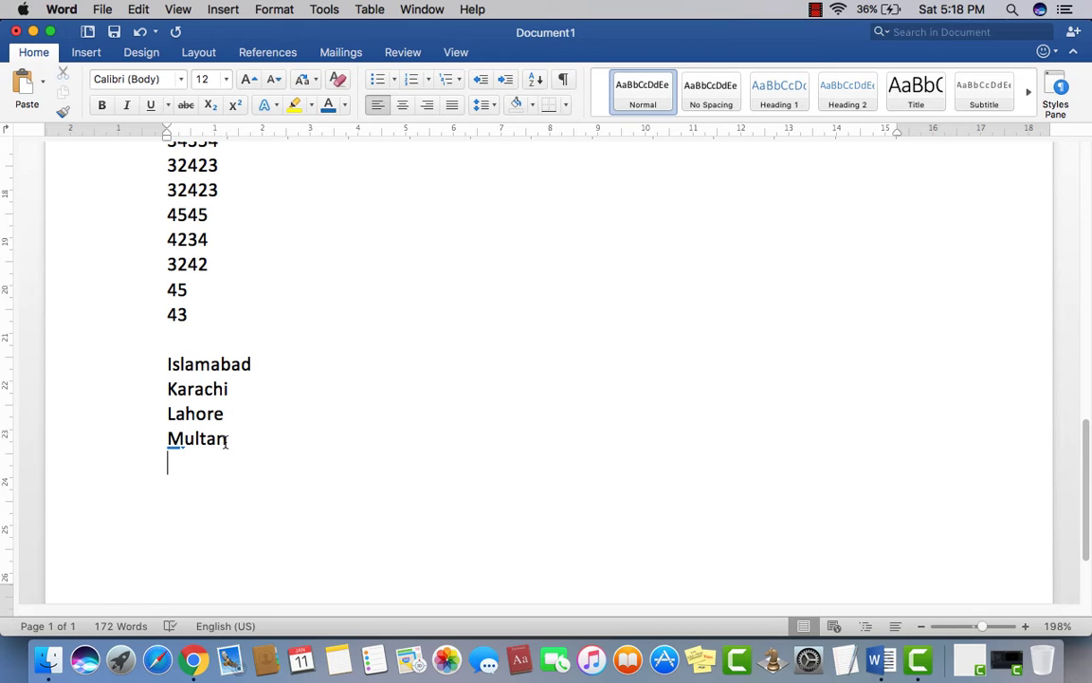
{"action": "left_click", "coordinate": [172, 370], "text": "shift"}
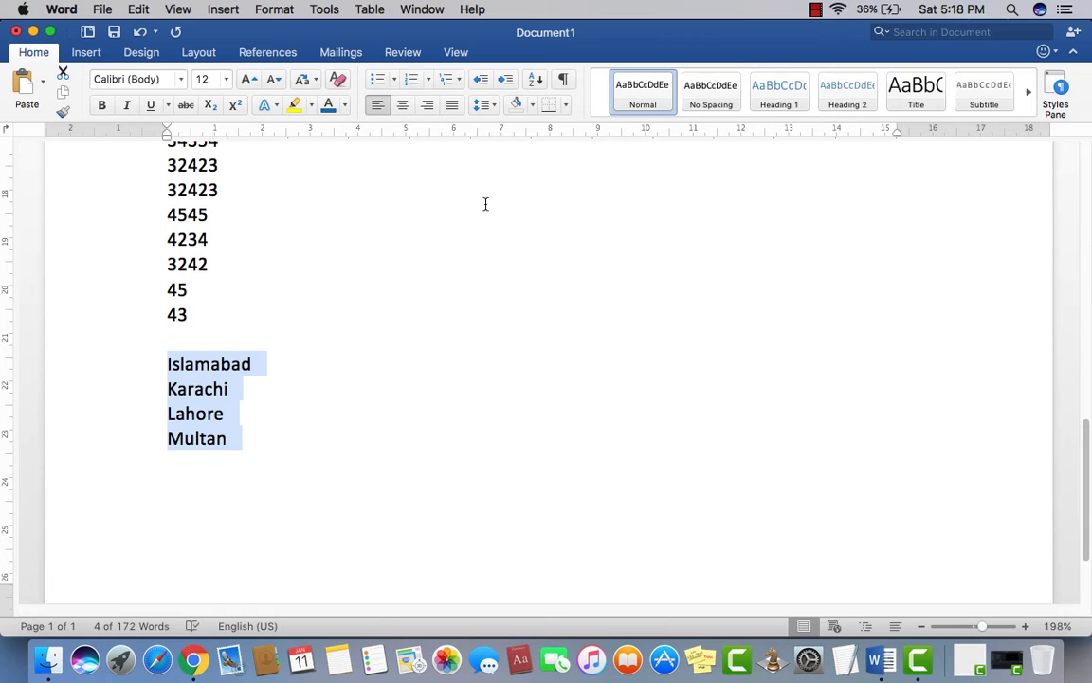
Open the sort options for the city list and close them without sorting.
{"action": "left_click", "coordinate": [535, 78]}
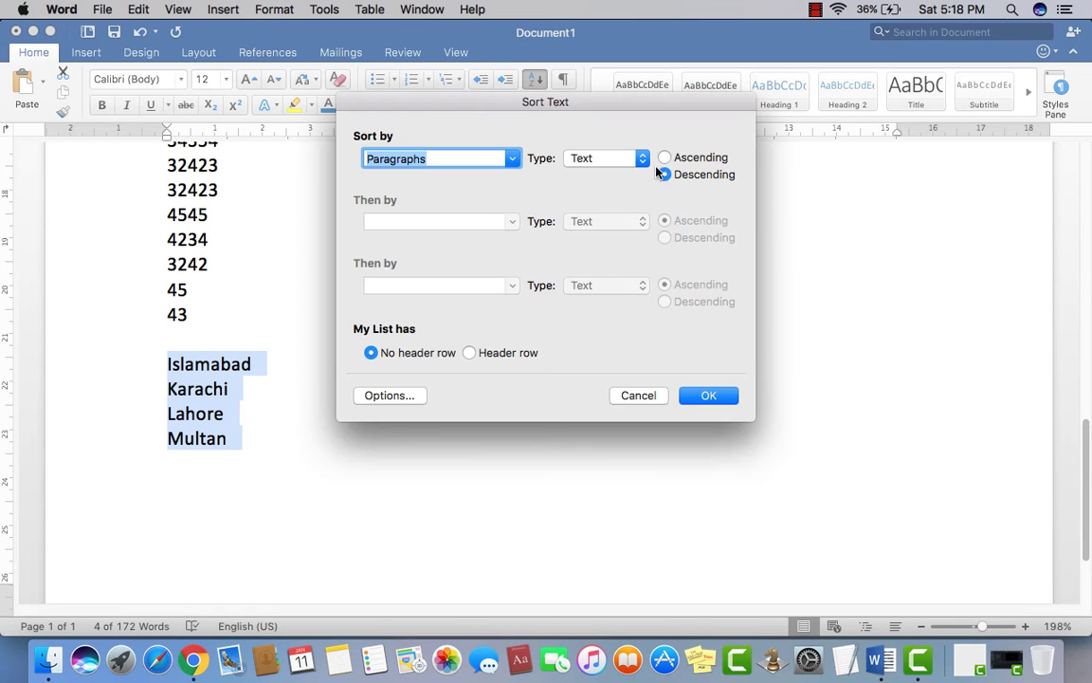
{"action": "left_click", "coordinate": [665, 157]}
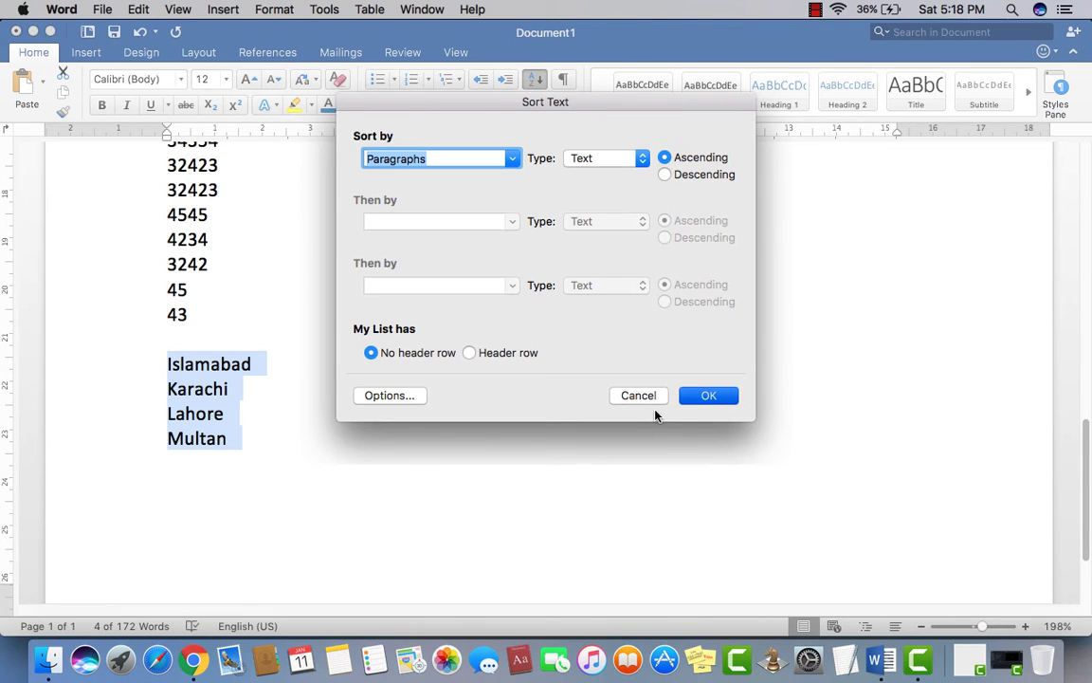
{"action": "key", "text": "Return"}
{"action": "left_click", "coordinate": [379, 464]}
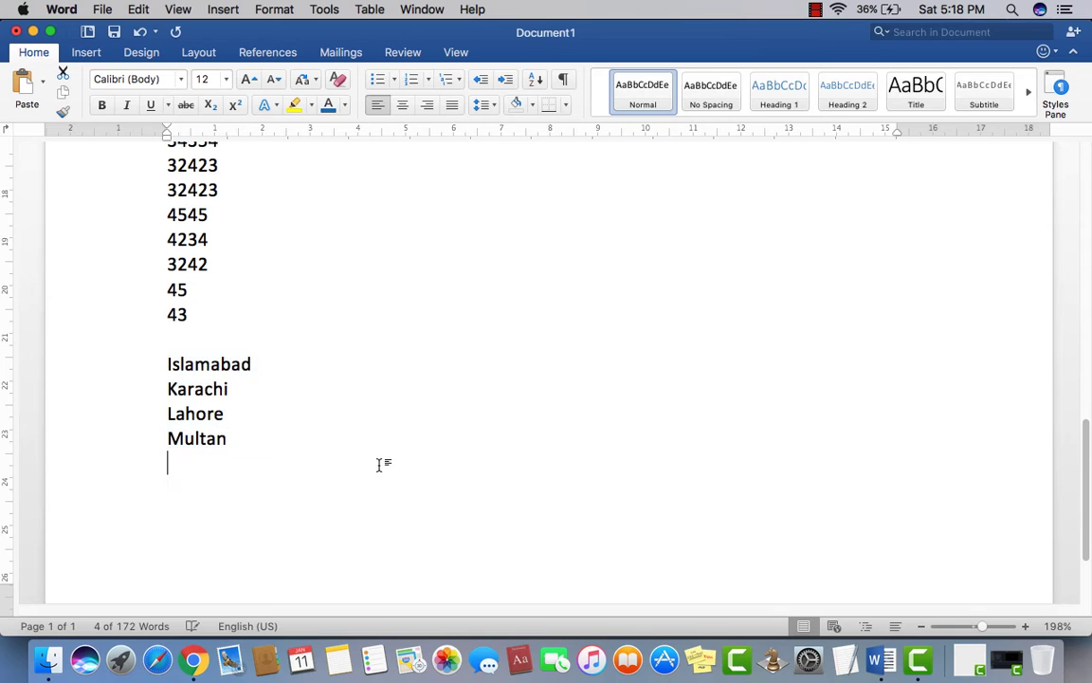
{"action": "left_click_drag", "start_coordinate": [231, 439], "coordinate": [160, 363]}
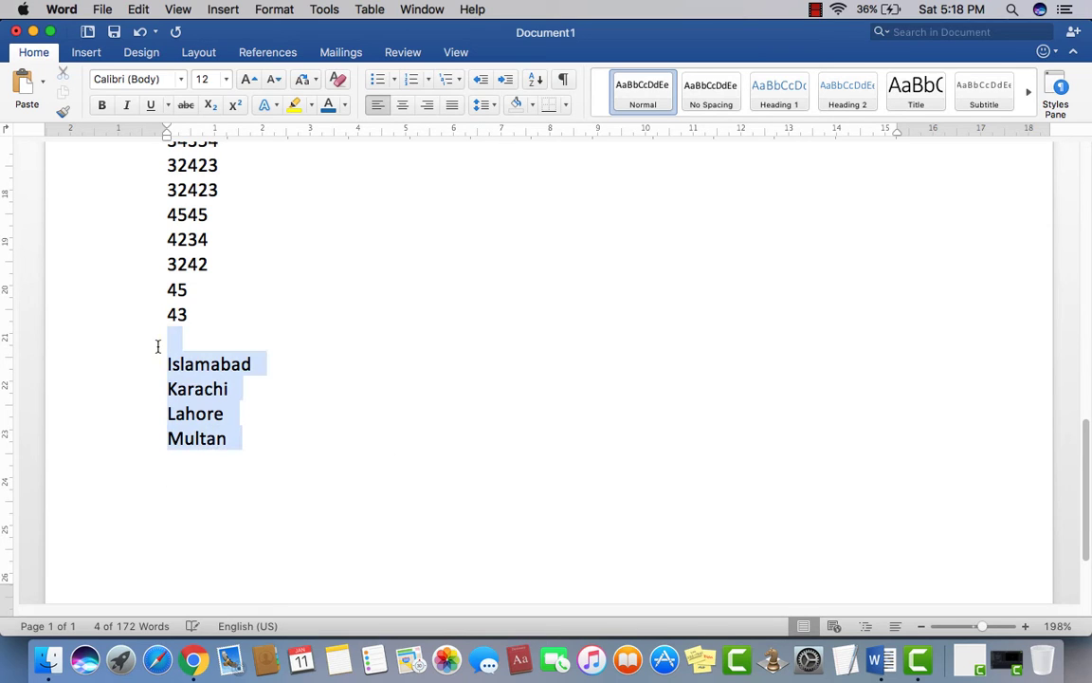
{"action": "left_click", "coordinate": [261, 366]}
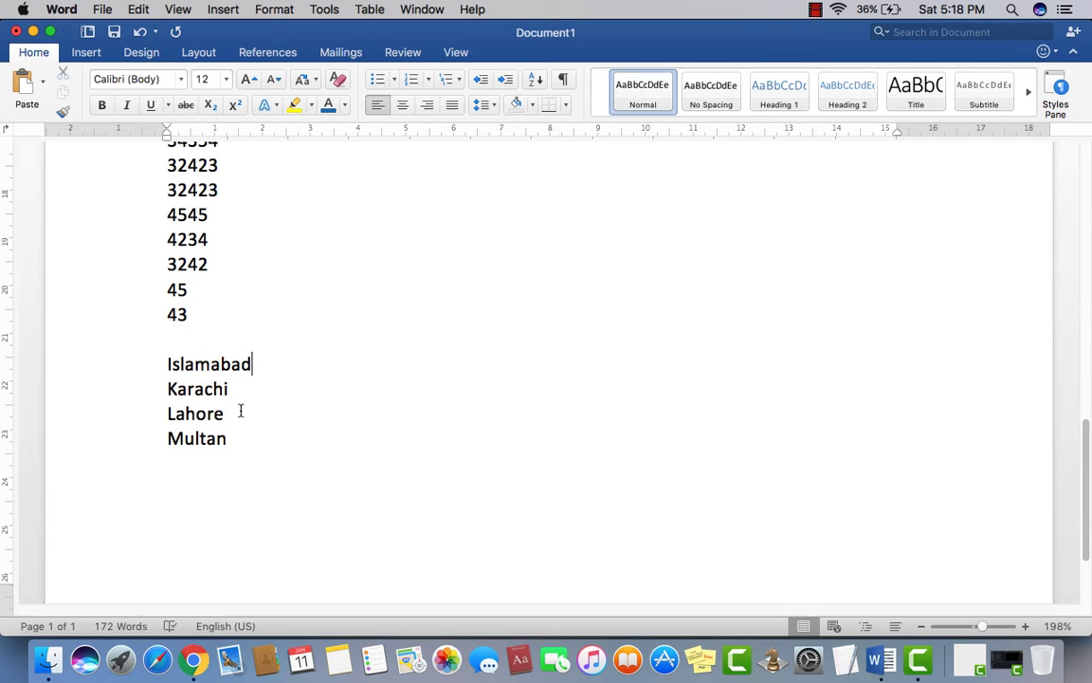
Add Abbottabad on a new line below Multan.
{"action": "left_click", "coordinate": [234, 444]}
{"action": "key", "text": "Return"}
{"action": "type", "text": "A"}
{"action": "type", "text": "bbottabad"}
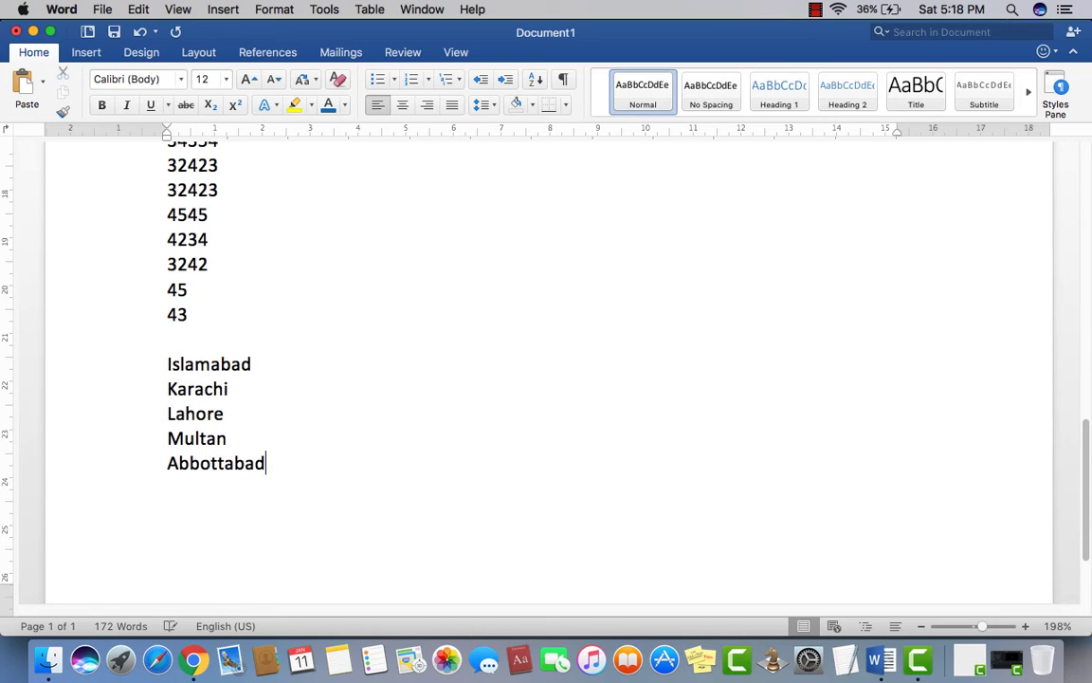
Sort the five cities alphabetically, Abbottabad to Multan, then bring up Sort for the whole document.
{"action": "left_click_drag", "start_coordinate": [287, 470], "coordinate": [161, 364]}
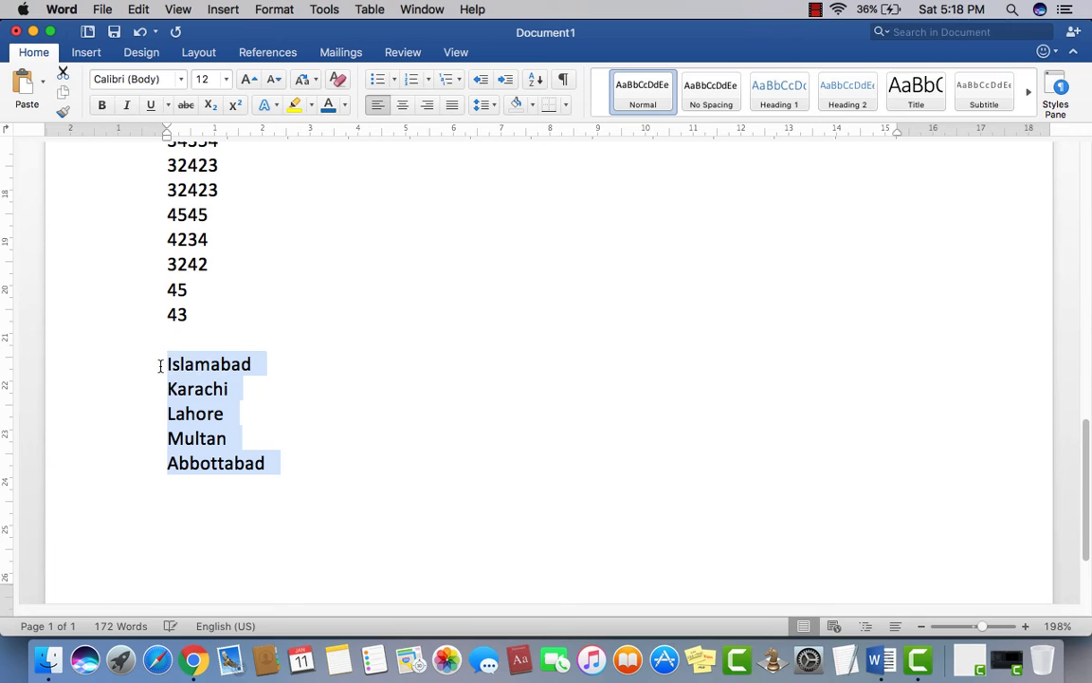
{"action": "left_click", "coordinate": [535, 79]}
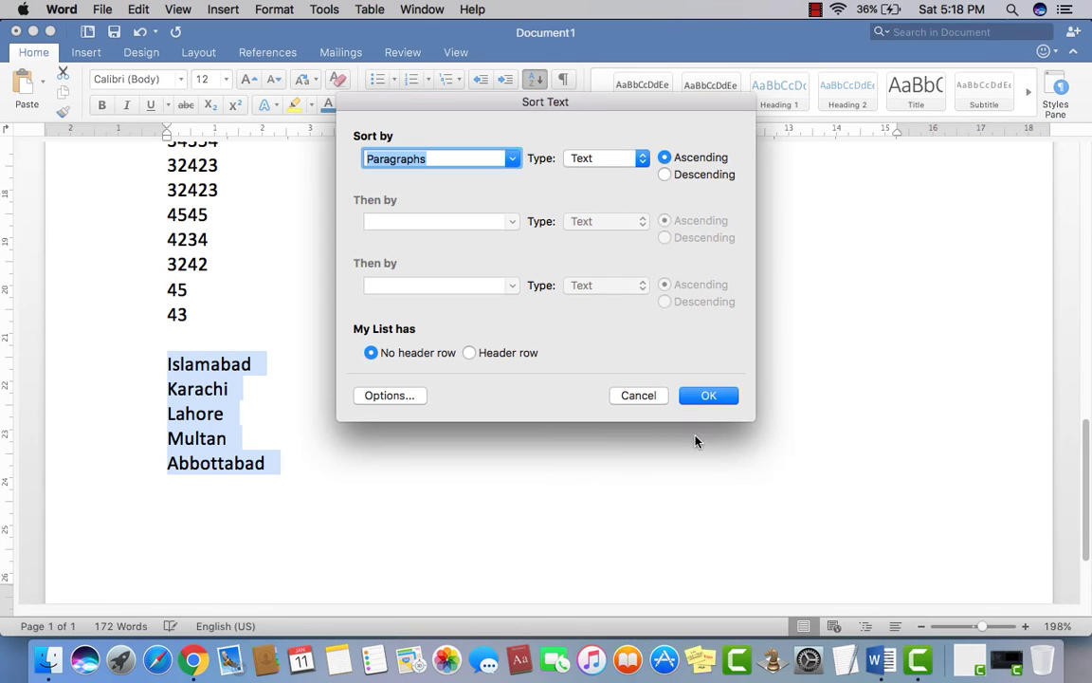
{"action": "left_click", "coordinate": [712, 403]}
{"action": "left_click", "coordinate": [538, 479]}
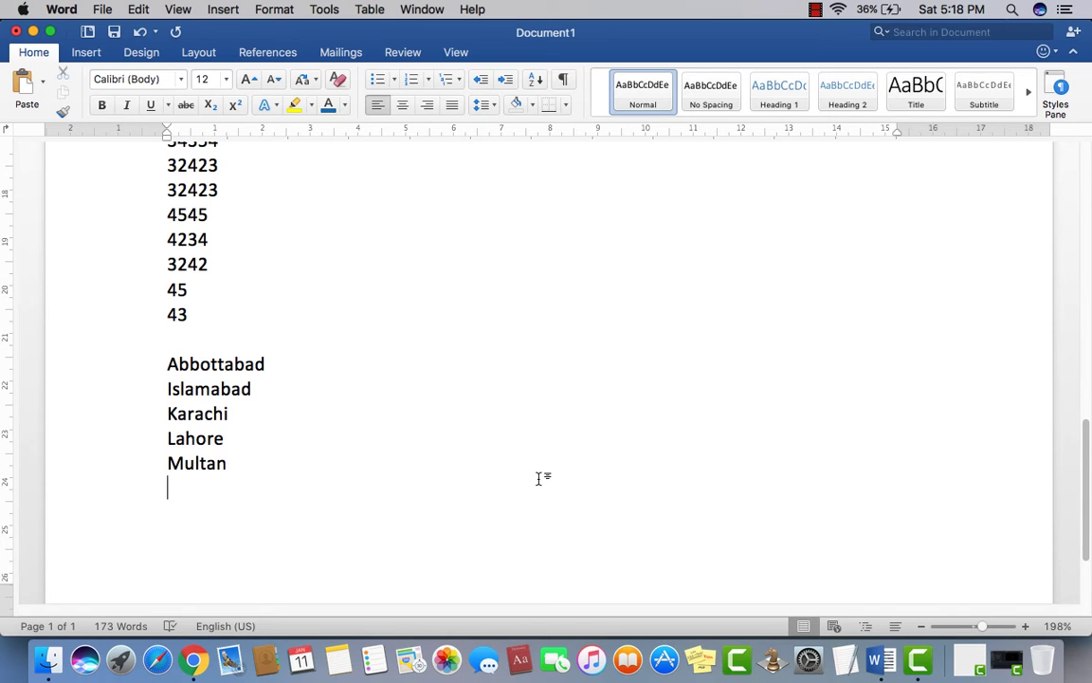
{"action": "left_click", "coordinate": [536, 79]}
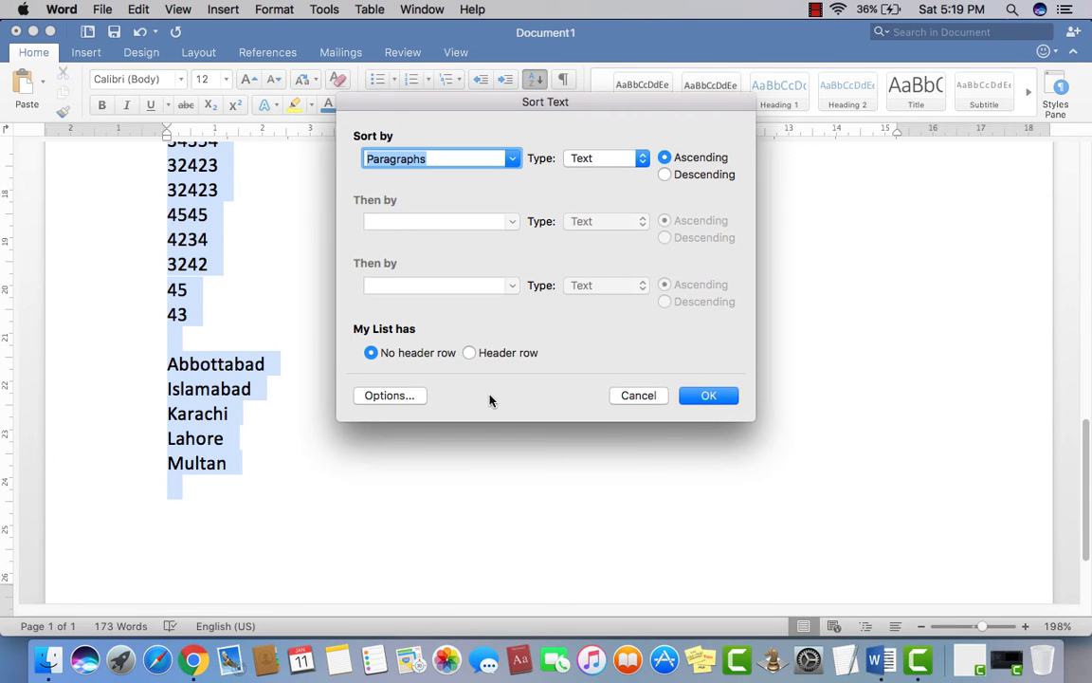
Cancel the whole-document sort and scroll through the page, selecting 'Show/' in the red heading.
{"action": "left_click", "coordinate": [646, 402]}
{"action": "scroll", "coordinate": [424, 444], "scroll_direction": "down", "scroll_amount": 2}
{"action": "scroll", "coordinate": [424, 444], "scroll_direction": "up", "scroll_amount": 5}
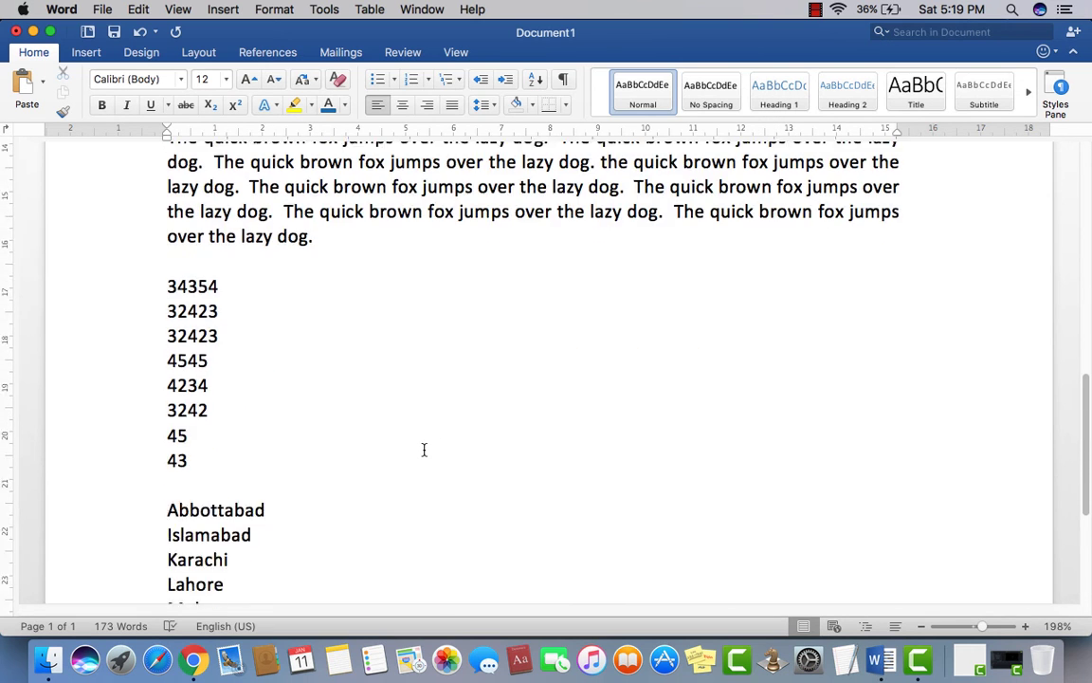
{"action": "scroll", "coordinate": [424, 446], "scroll_direction": "up", "scroll_amount": 10}
{"action": "scroll", "coordinate": [424, 446], "scroll_direction": "up", "scroll_amount": 3}
{"action": "scroll", "coordinate": [408, 360], "scroll_direction": "up", "scroll_amount": 2}
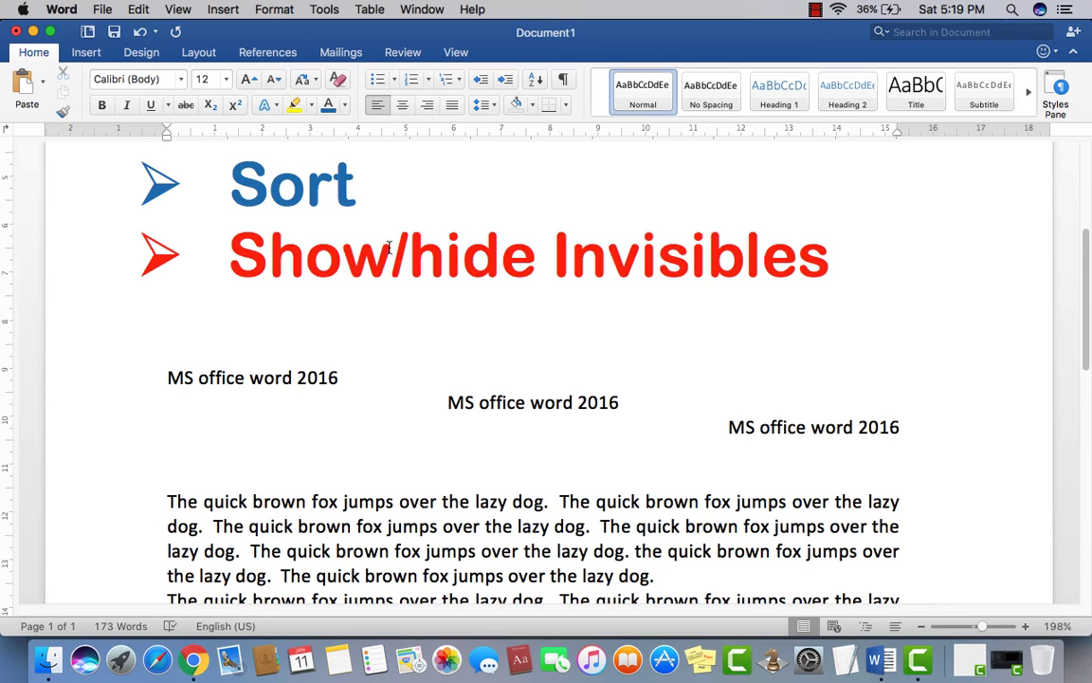
{"action": "mouse_move", "coordinate": [235, 269]}
{"action": "left_click_drag", "start_coordinate": [236, 261], "coordinate": [410, 258]}
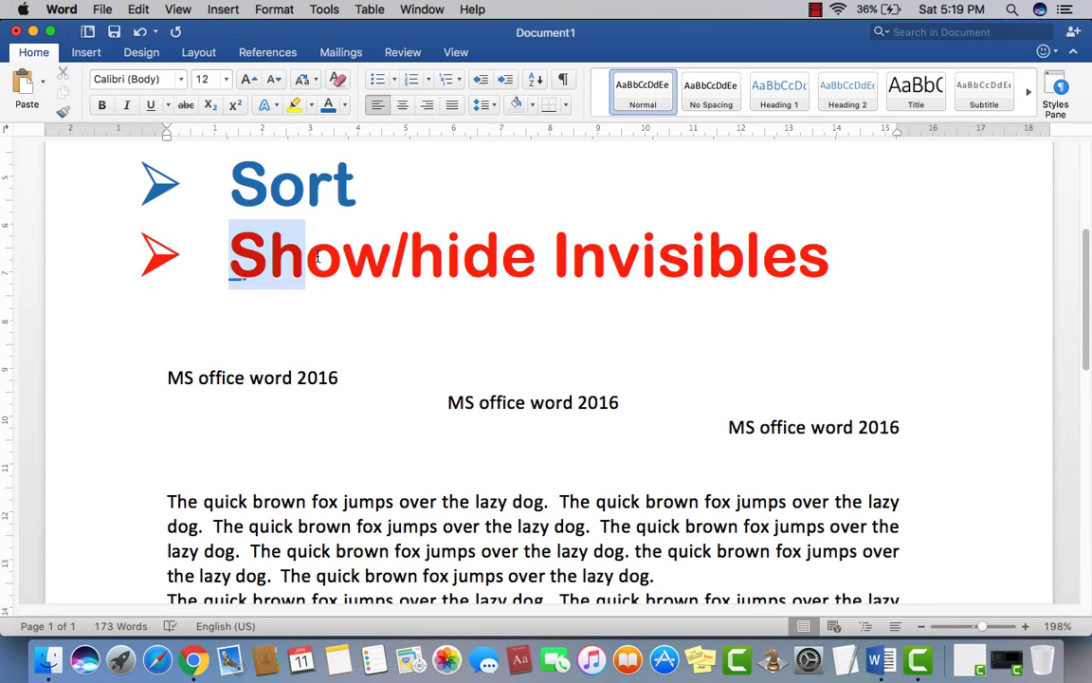
{"action": "scroll", "coordinate": [517, 414], "scroll_direction": "up", "scroll_amount": 3}
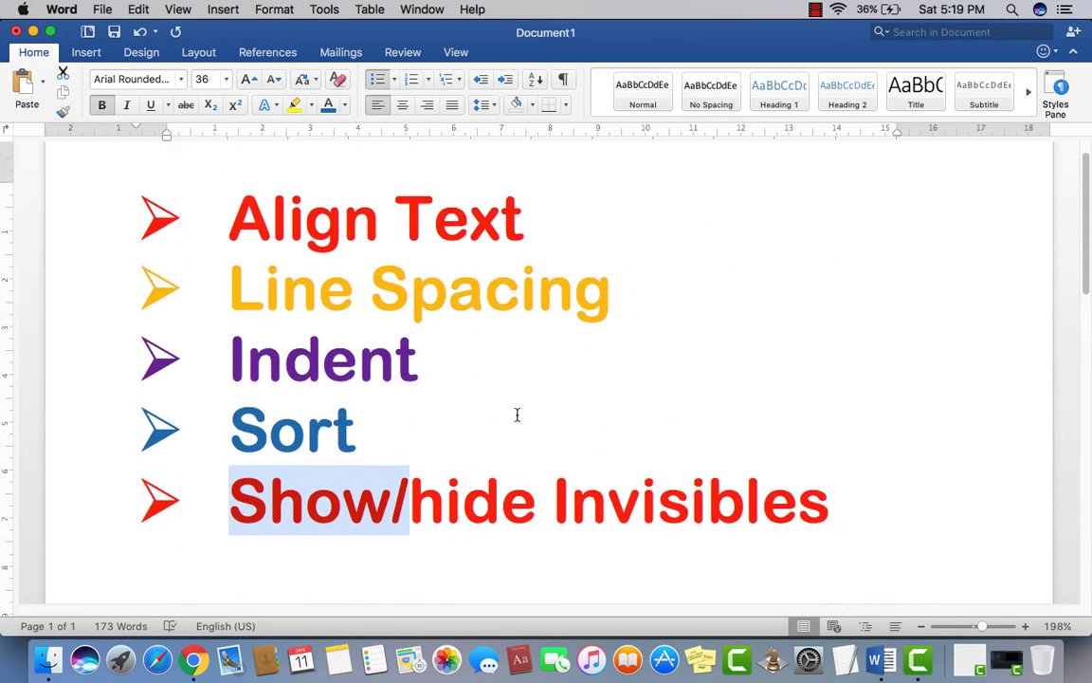
{"action": "scroll", "coordinate": [517, 414], "scroll_direction": "down", "scroll_amount": 5}
{"action": "scroll", "coordinate": [517, 415], "scroll_direction": "down", "scroll_amount": 3}
{"action": "scroll", "coordinate": [517, 414], "scroll_direction": "down", "scroll_amount": 1}
{"action": "scroll", "coordinate": [517, 414], "scroll_direction": "up", "scroll_amount": 3}
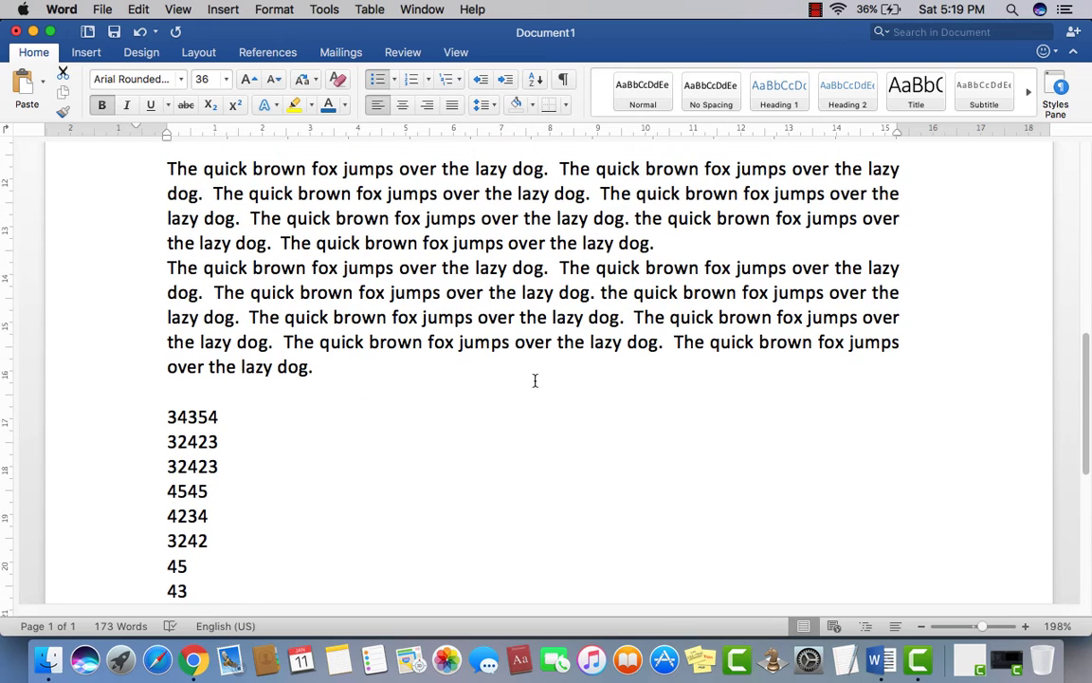
{"action": "left_click", "coordinate": [244, 417]}
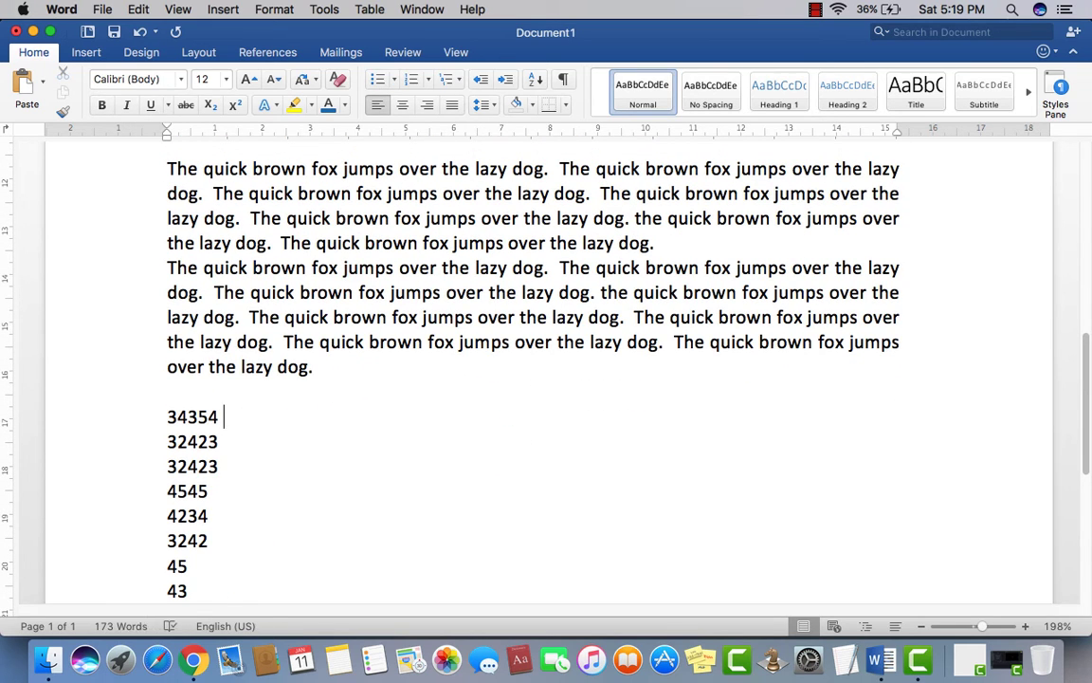
{"action": "key", "text": "Return"}
{"action": "key", "text": "Return"}
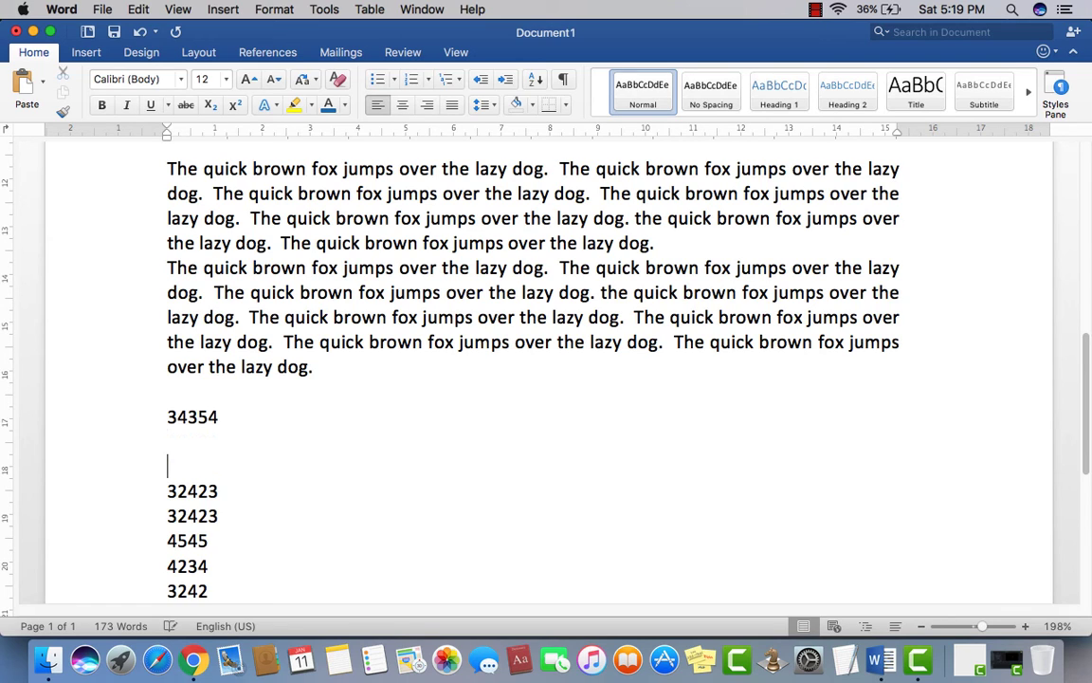
{"action": "key", "text": "BackSpace"}
{"action": "key", "text": "BackSpace"}
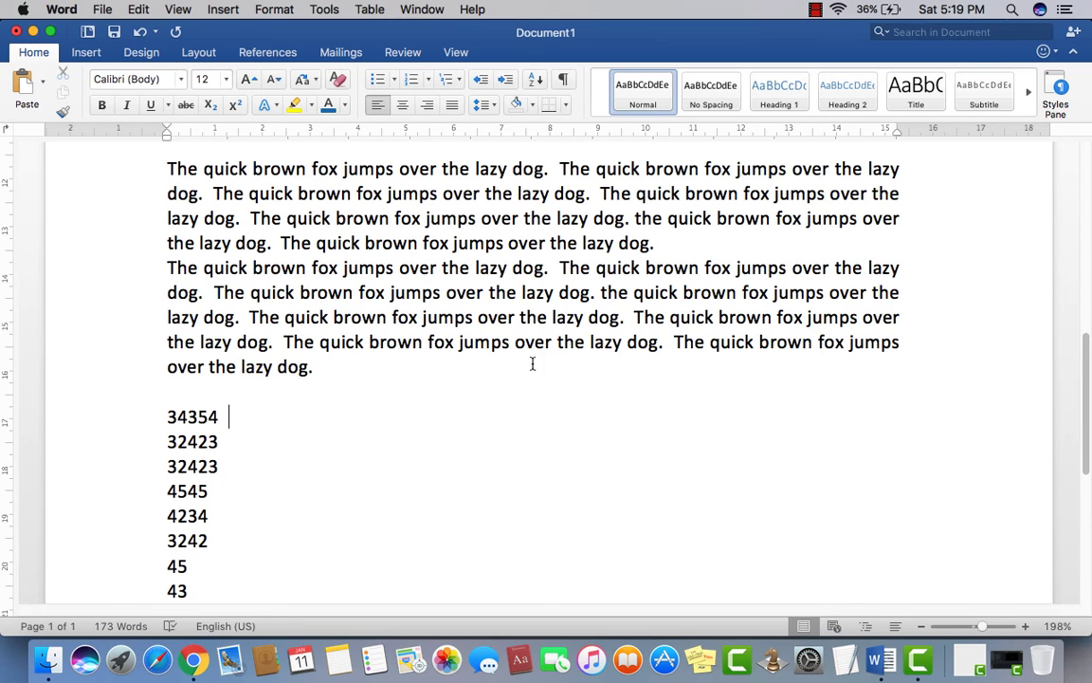
{"action": "scroll", "coordinate": [321, 370], "scroll_direction": "up", "scroll_amount": 1}
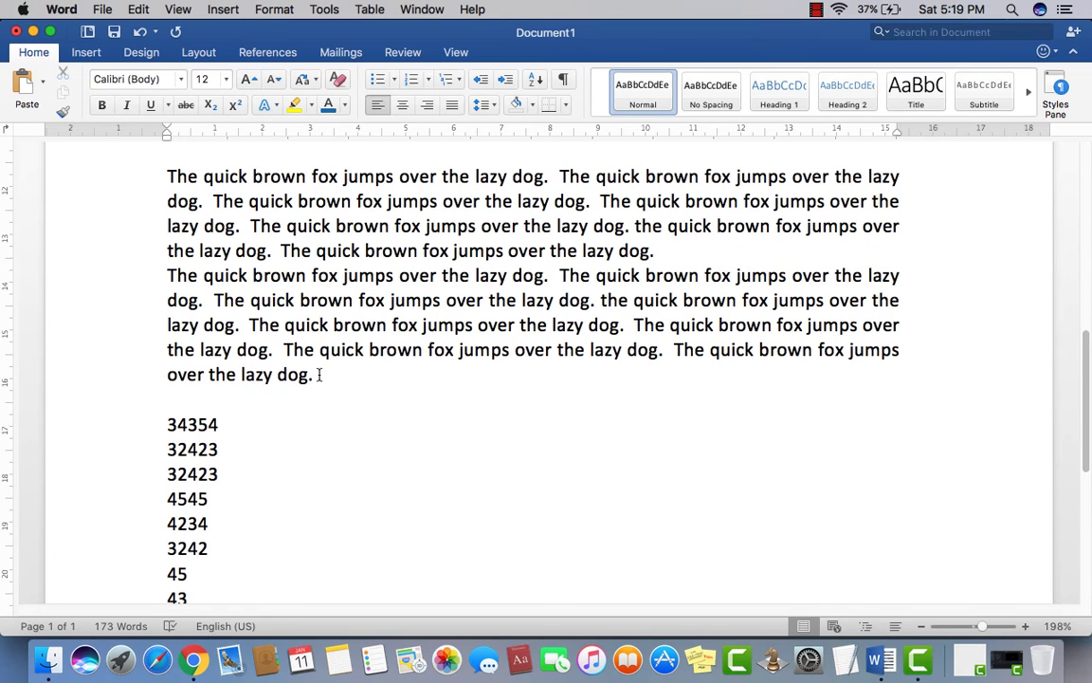
{"action": "left_click_drag", "start_coordinate": [326, 381], "coordinate": [175, 178]}
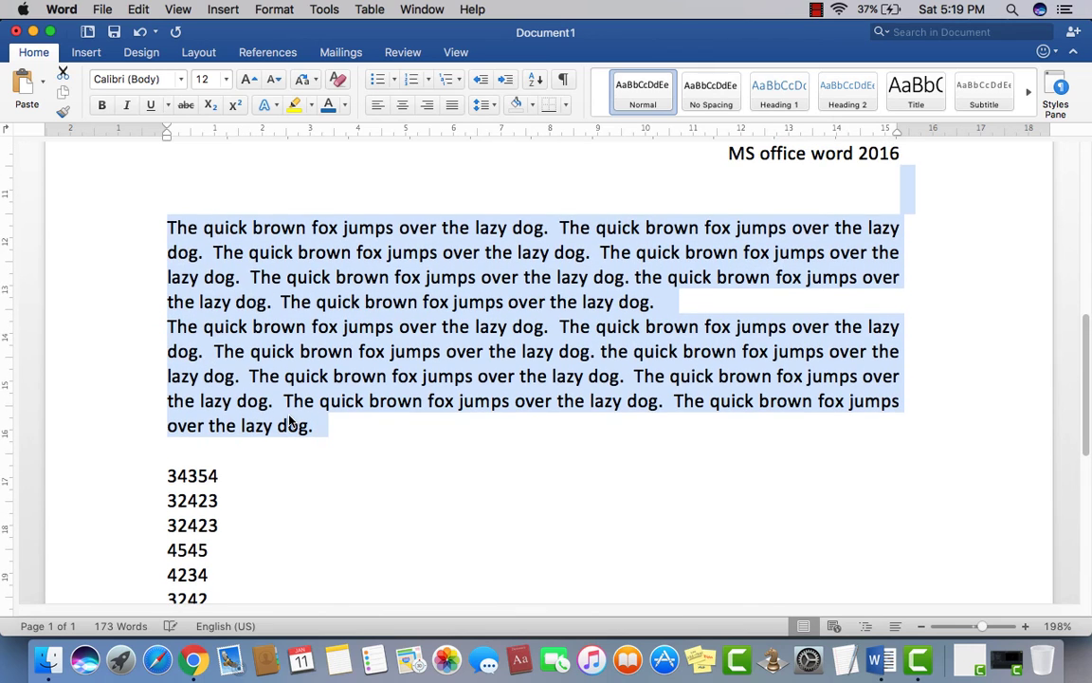
{"action": "left_click", "coordinate": [282, 424]}
{"action": "left_click_drag", "start_coordinate": [328, 431], "coordinate": [159, 233]}
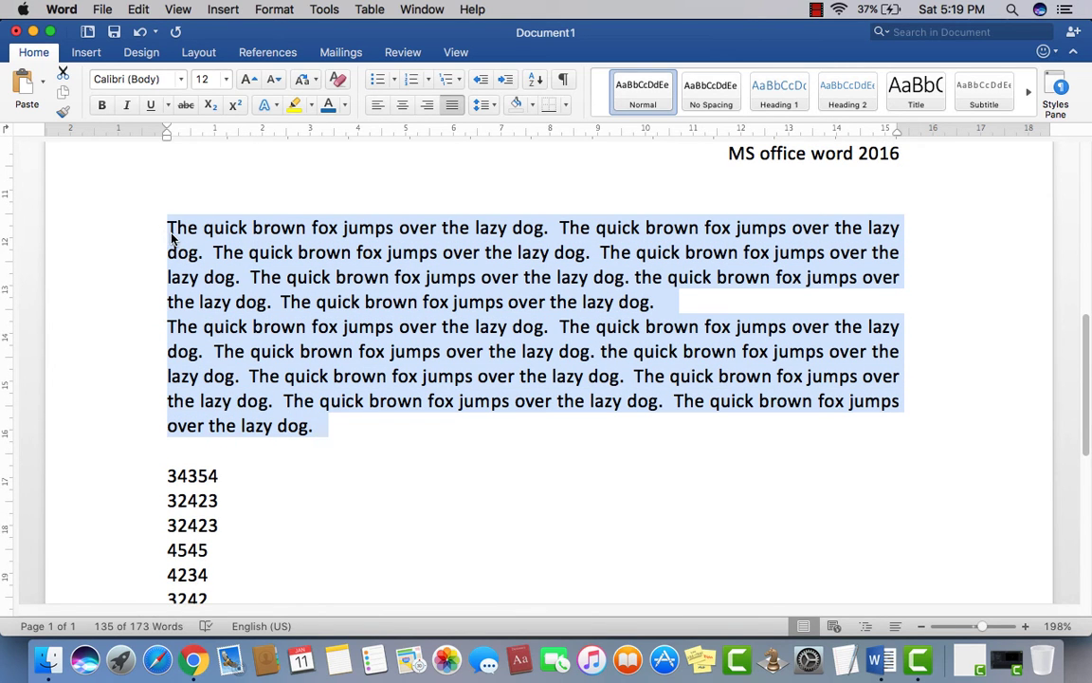
{"action": "left_click", "coordinate": [607, 479]}
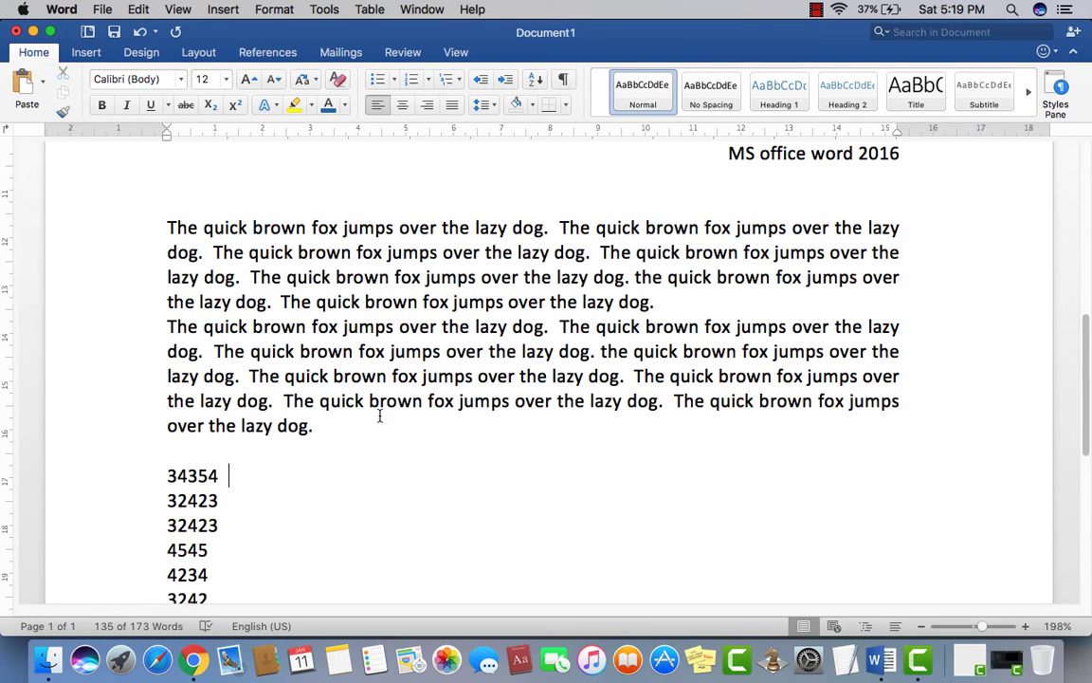
{"action": "left_click_drag", "start_coordinate": [322, 425], "coordinate": [163, 244]}
{"action": "left_click", "coordinate": [333, 435]}
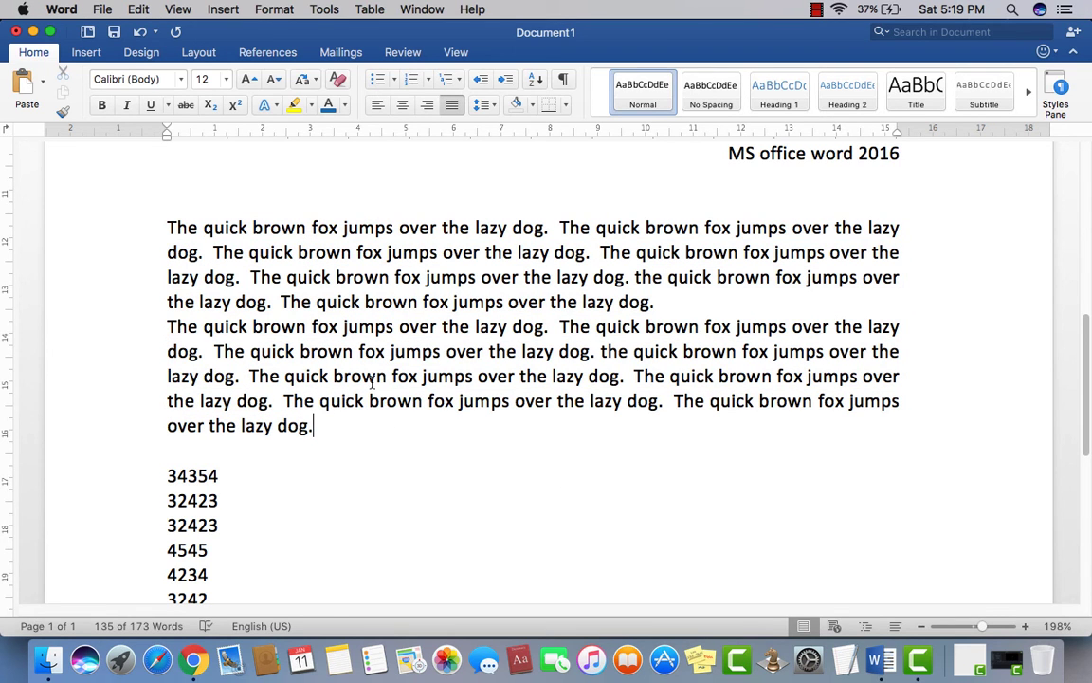
Turn on Show/Hide ¶ to reveal paragraph marks and space dots.
{"action": "left_click", "coordinate": [563, 81]}
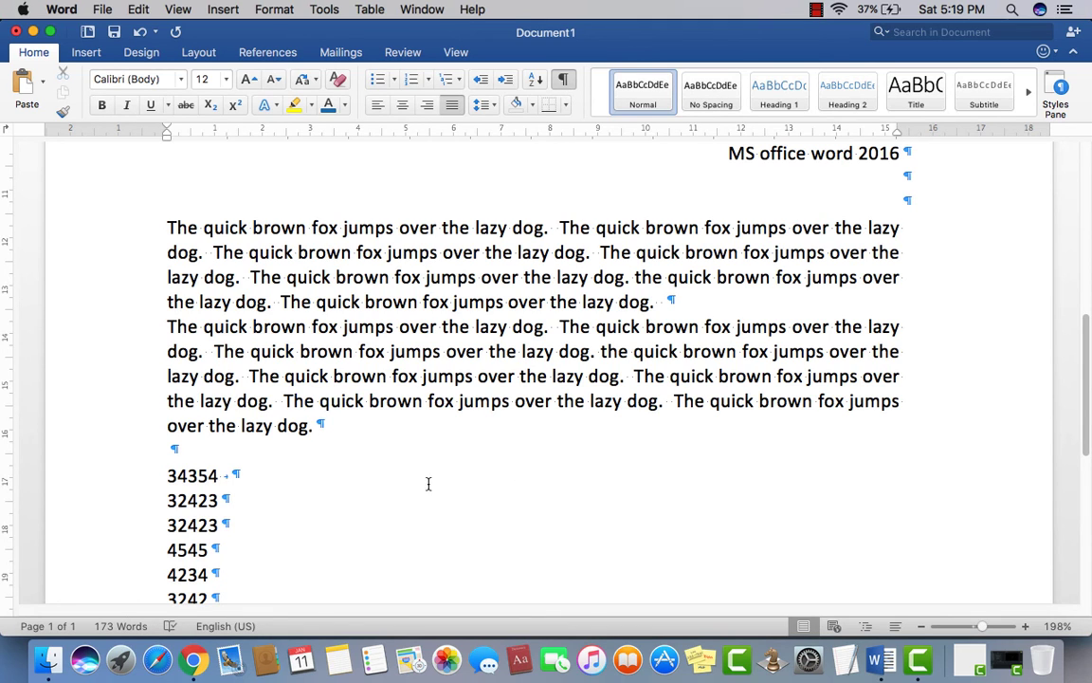
{"action": "scroll", "coordinate": [438, 464], "scroll_direction": "up", "scroll_amount": 2}
{"action": "scroll", "coordinate": [438, 464], "scroll_direction": "up", "scroll_amount": 2}
{"action": "scroll", "coordinate": [438, 464], "scroll_direction": "down", "scroll_amount": 6}
{"action": "scroll", "coordinate": [438, 464], "scroll_direction": "down", "scroll_amount": 5}
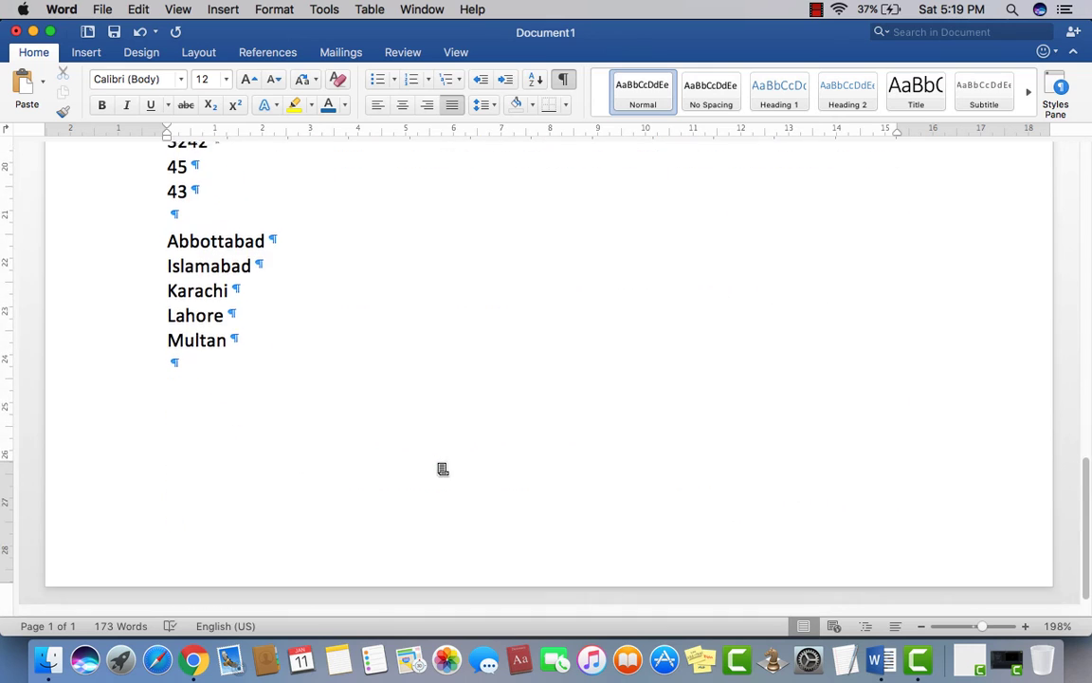
Add two empty paragraphs and a line of tab characters below Multan, then select them.
{"action": "left_click", "coordinate": [294, 443]}
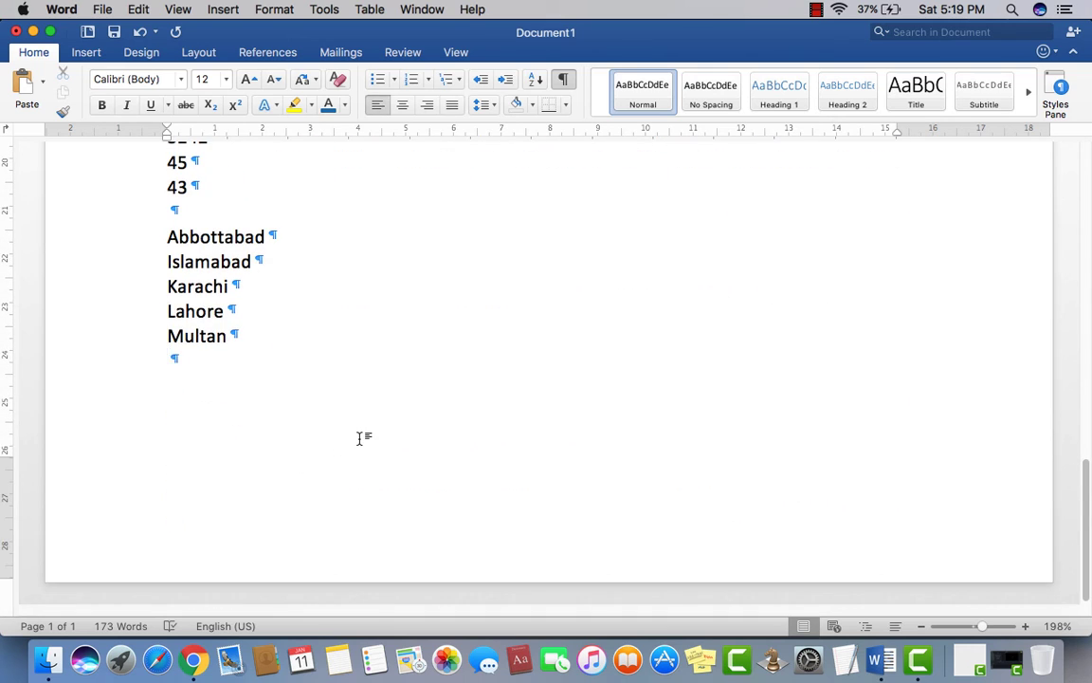
{"action": "key", "text": "Return"}
{"action": "key", "text": "Return"}
{"action": "key", "text": "Tab"}
{"action": "key", "text": "Tab"}
{"action": "key", "text": "Tab"}
{"action": "key", "text": "Tab"}
{"action": "key", "text": "Tab"}
{"action": "key", "text": "Tab"}
{"action": "key", "text": "Tab"}
{"action": "left_click_drag", "start_coordinate": [633, 417], "coordinate": [181, 367]}
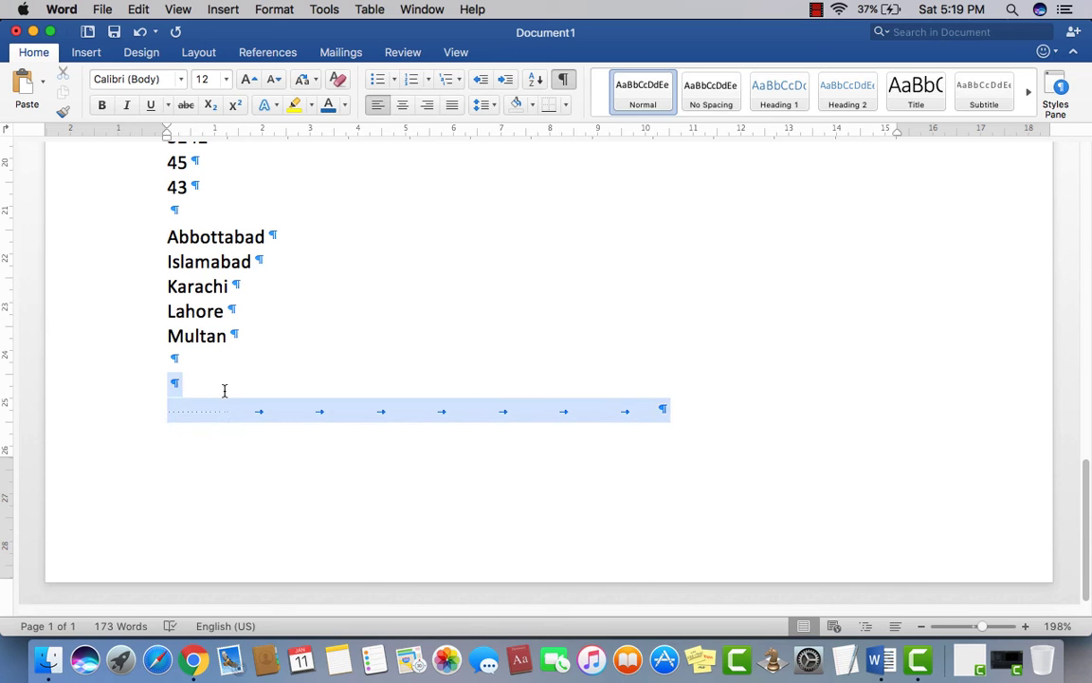
{"action": "scroll", "coordinate": [446, 544], "scroll_direction": "up", "scroll_amount": 5}
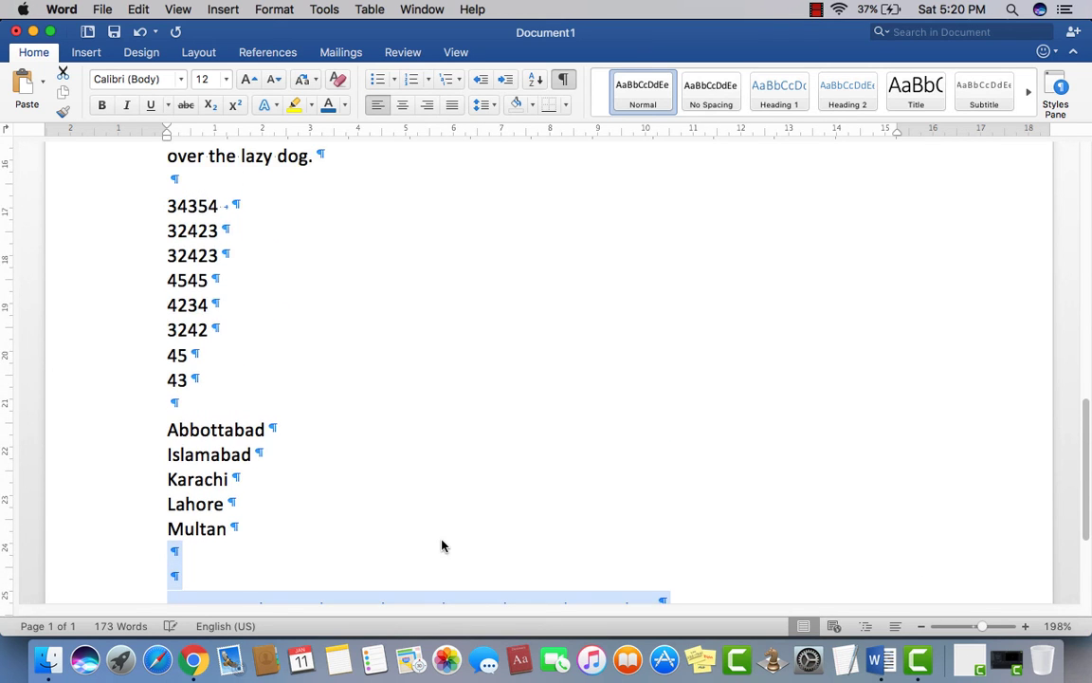
{"action": "scroll", "coordinate": [443, 543], "scroll_direction": "up", "scroll_amount": 8}
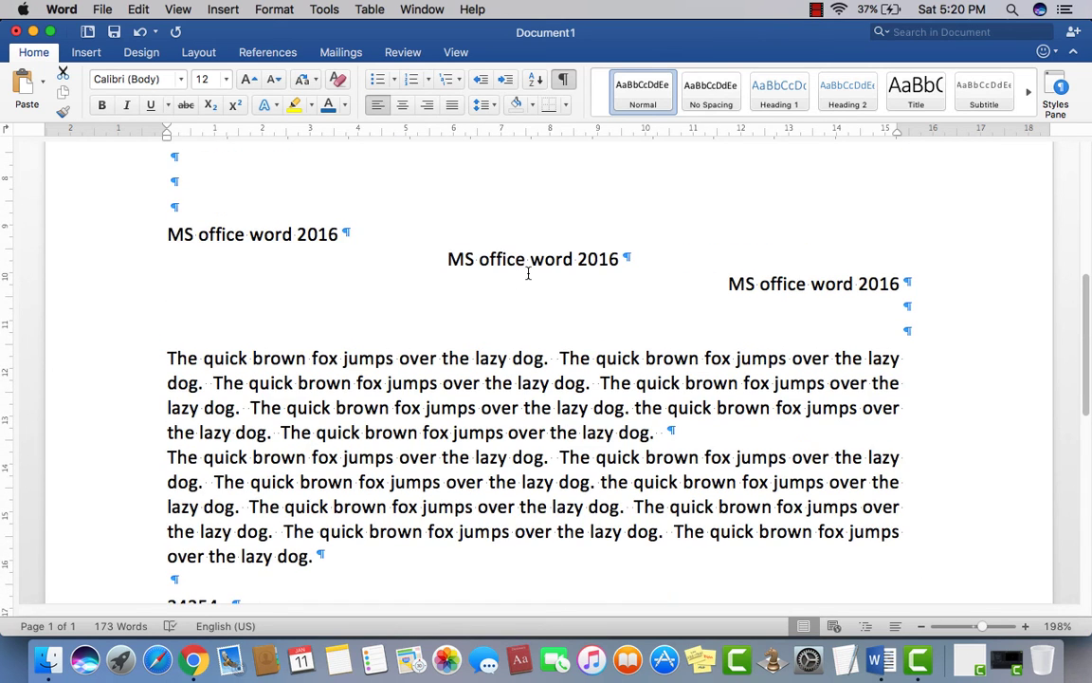
Turn Show/Hide ¶ off and scroll back to the top of the page.
{"action": "left_click", "coordinate": [562, 85]}
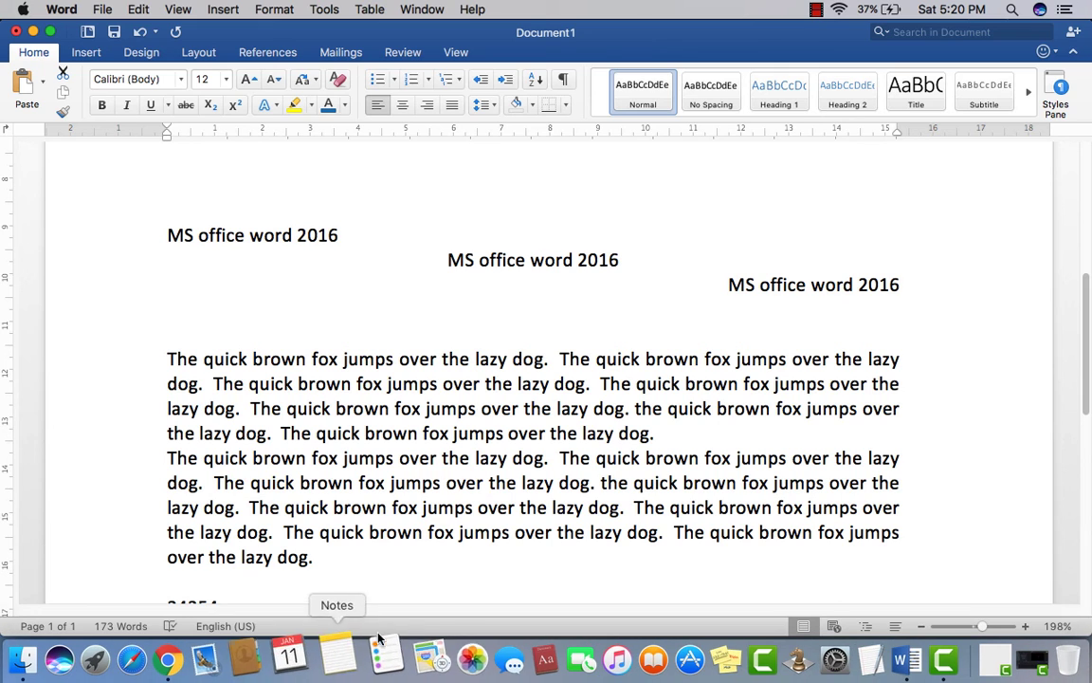
{"action": "left_click", "coordinate": [630, 290]}
{"action": "scroll", "coordinate": [630, 289], "scroll_direction": "up", "scroll_amount": 2}
{"action": "scroll", "coordinate": [630, 290], "scroll_direction": "up", "scroll_amount": 5}
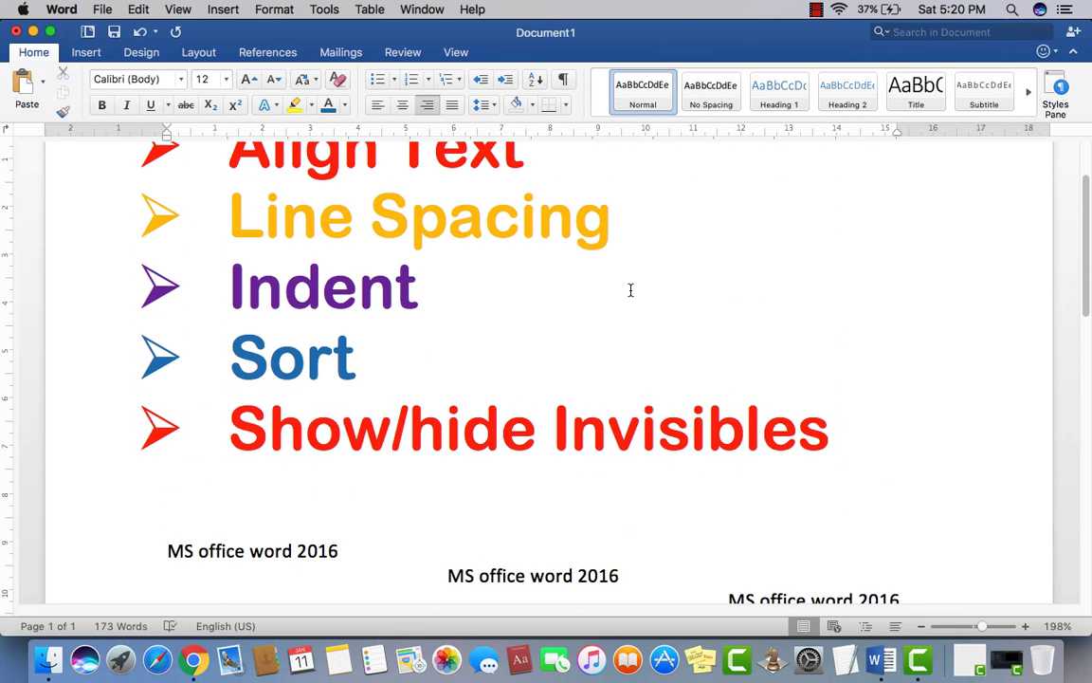
{"action": "scroll", "coordinate": [630, 289], "scroll_direction": "up", "scroll_amount": 2}
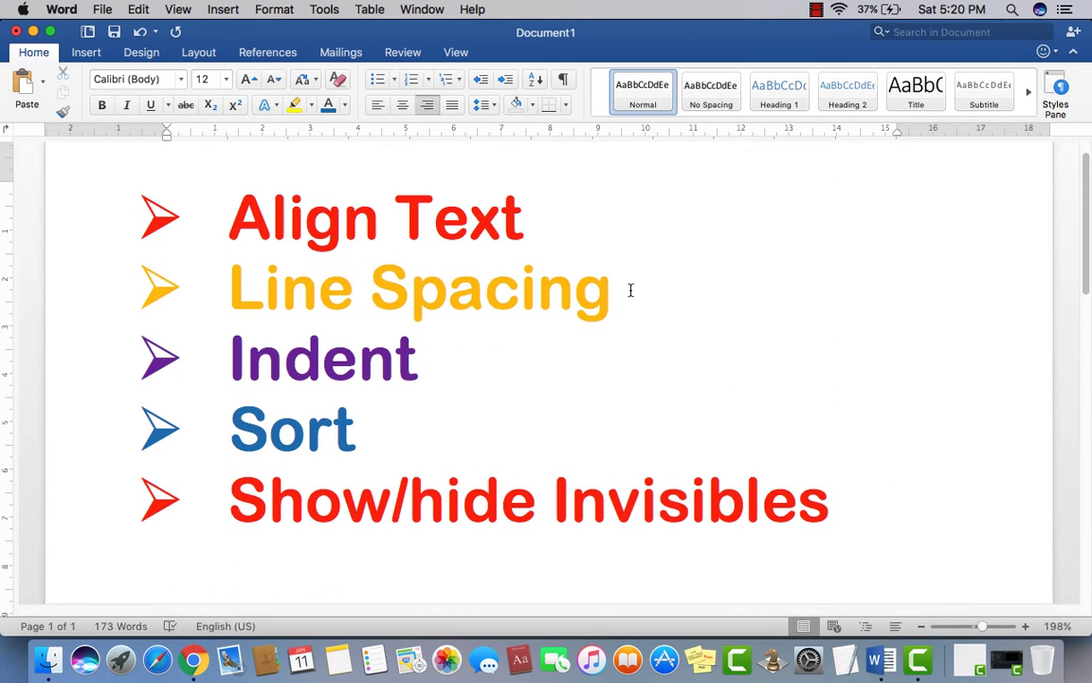